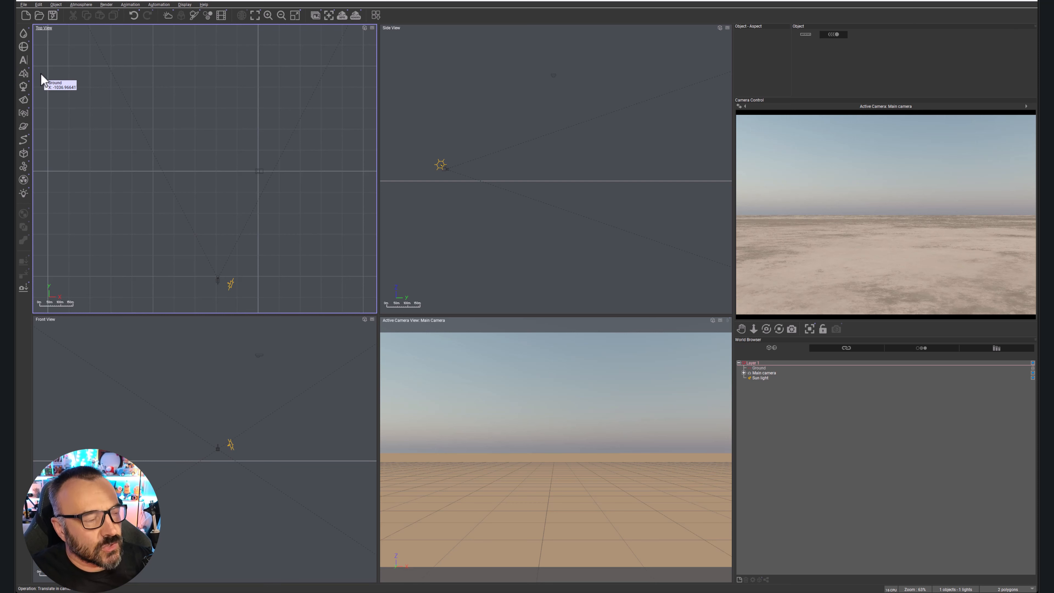
# Add a procedural terrain to the scene.
pyautogui.click(25, 75)
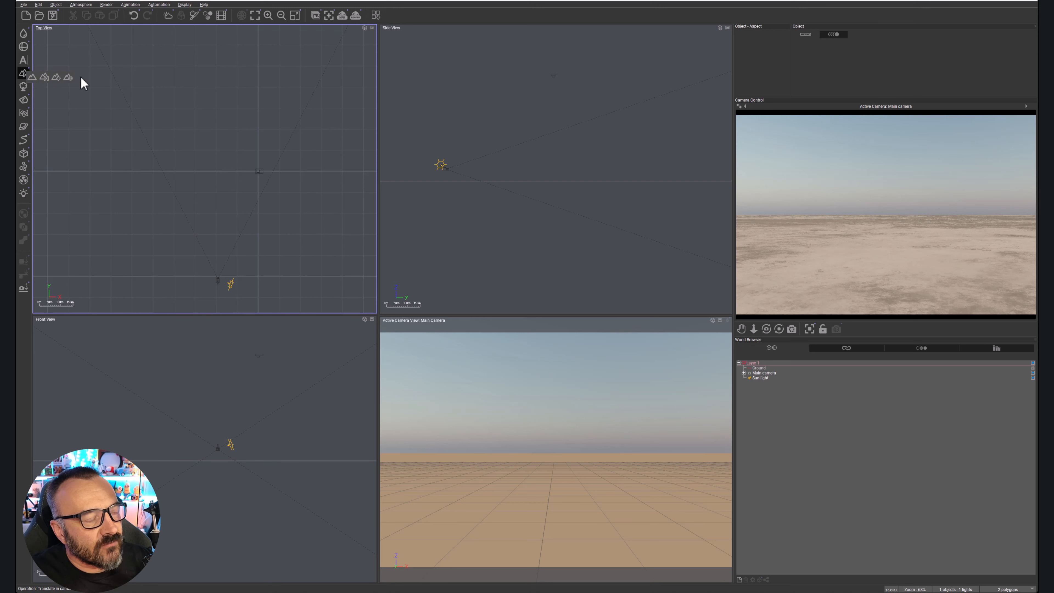
pyautogui.click(44, 78)
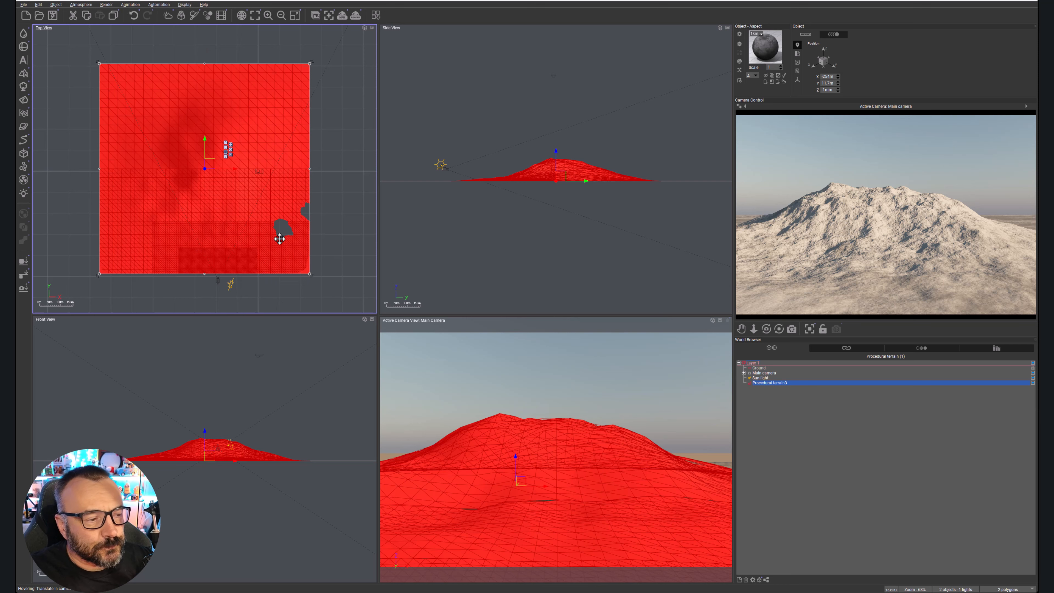
# Raise the main camera to about 77 m and move it forward over the terrain, to about X -174 m, Y -112 m.
pyautogui.scroll(4, 463, 169)
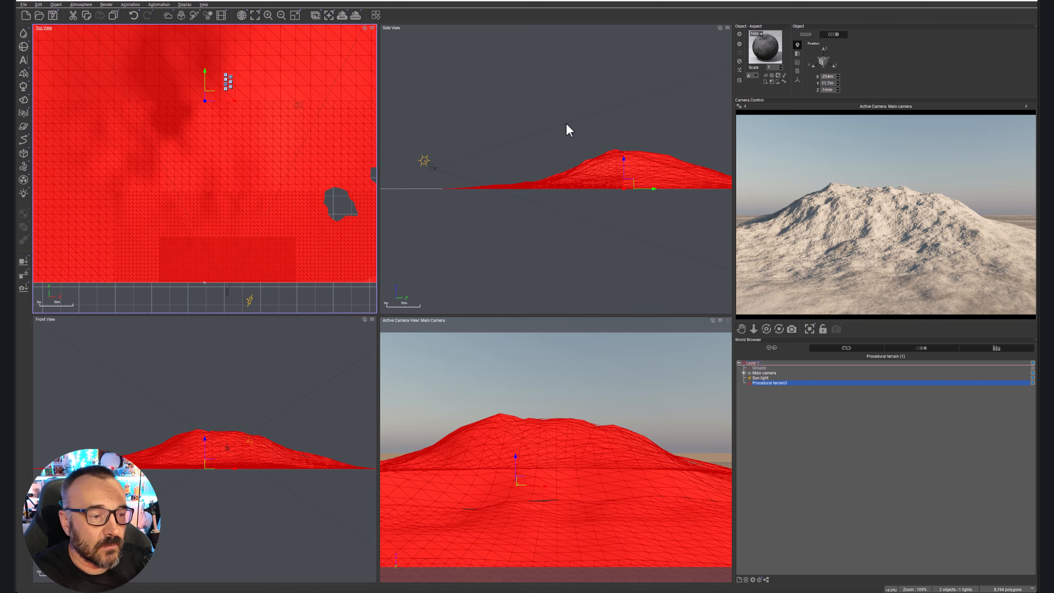
pyautogui.click(512, 109)
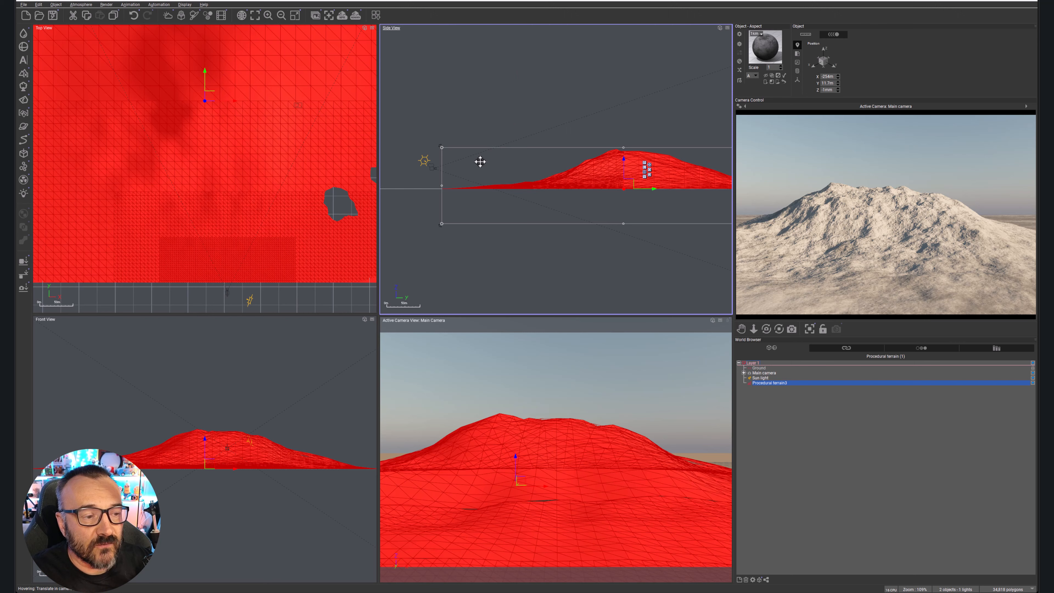
pyautogui.click(432, 166)
pyautogui.moveTo(492, 156); pyautogui.dragTo(493, 157)
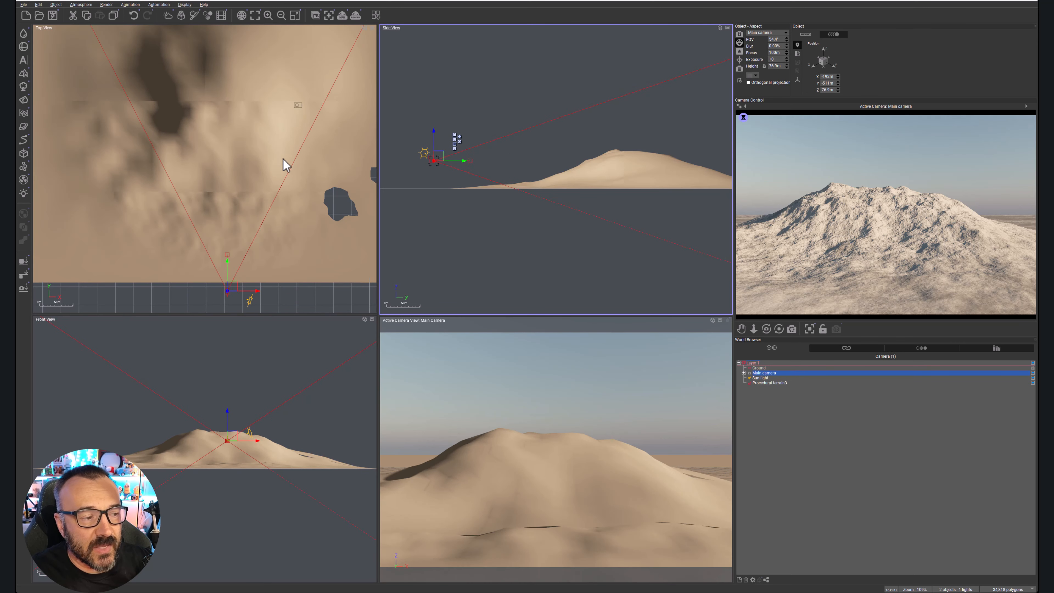
pyautogui.moveTo(268, 195)
pyautogui.mouseDown(button='right')
pyautogui.moveTo(270, 139)
pyautogui.moveTo(270, 175)
pyautogui.mouseUp(button='right')
pyautogui.moveTo(237, 266); pyautogui.dragTo(243, 121)
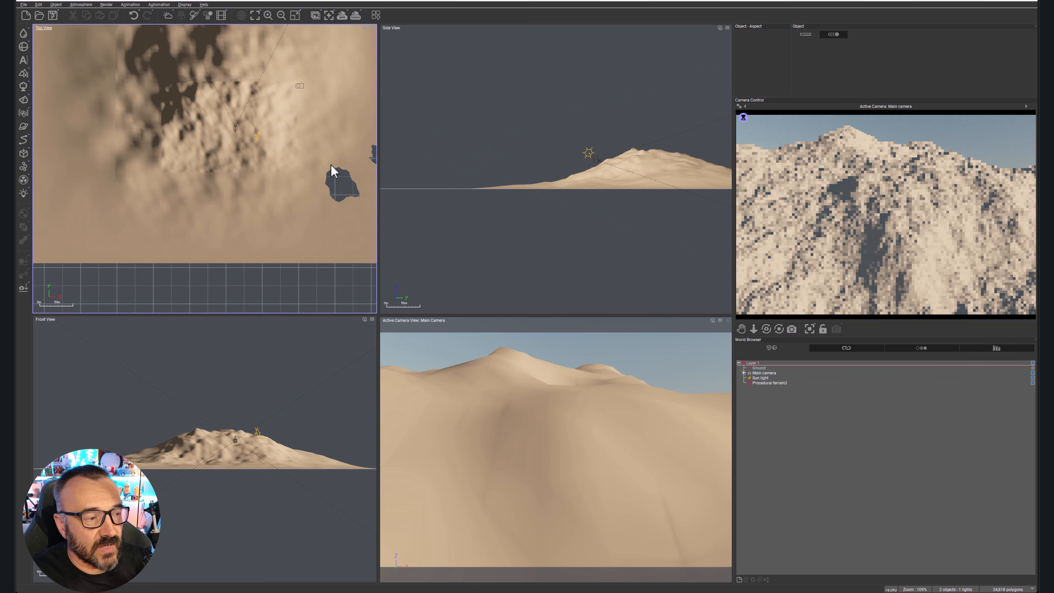
# Move the main camera back to just outside the terrain's front edge so it faces the whole mountain.
pyautogui.click(302, 132)
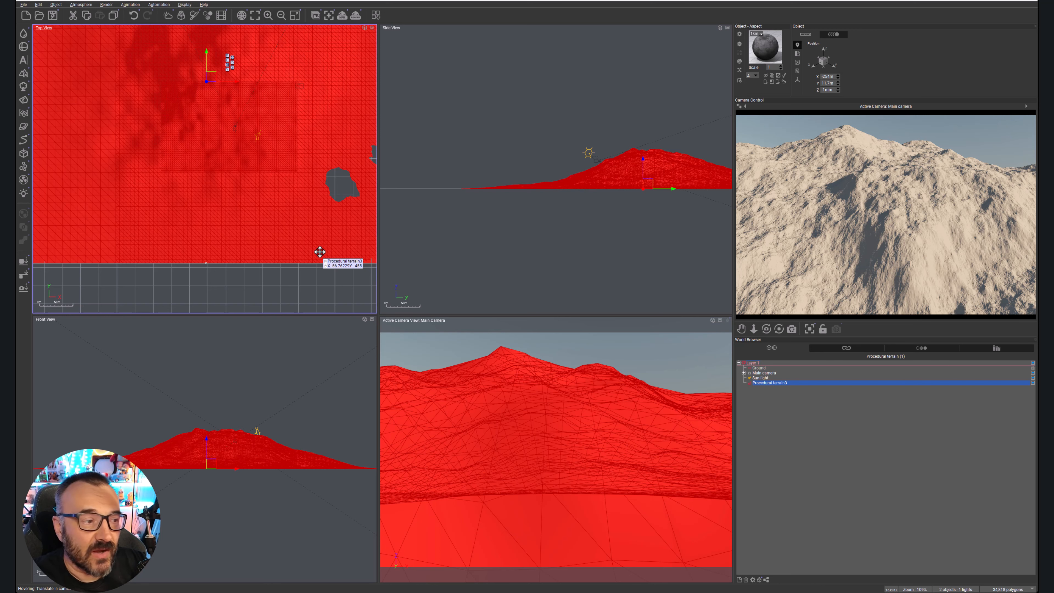
pyautogui.scroll(-3, 229, 213)
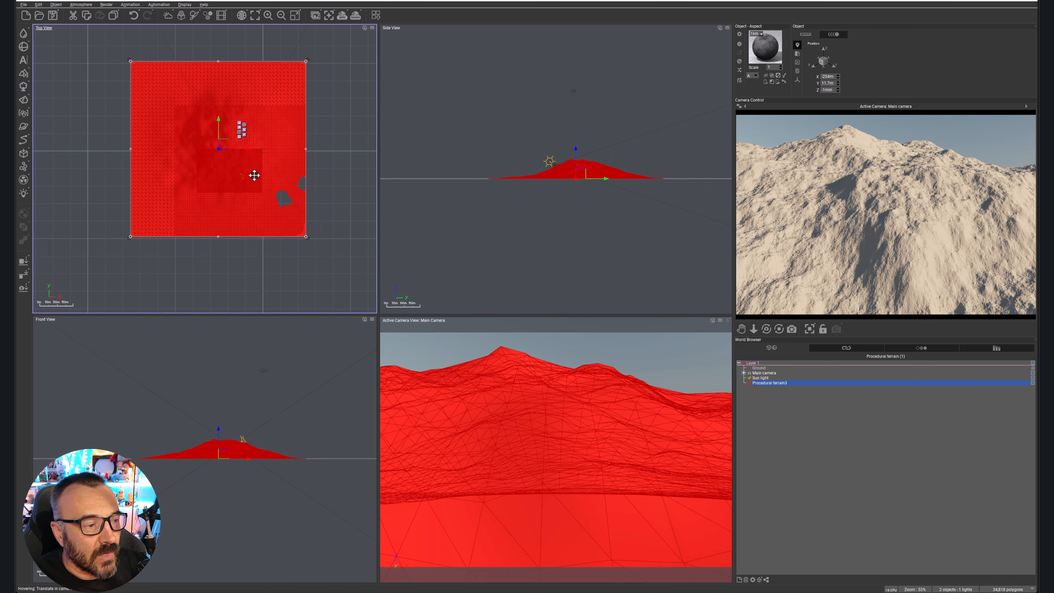
pyautogui.click(802, 405)
pyautogui.click(771, 373)
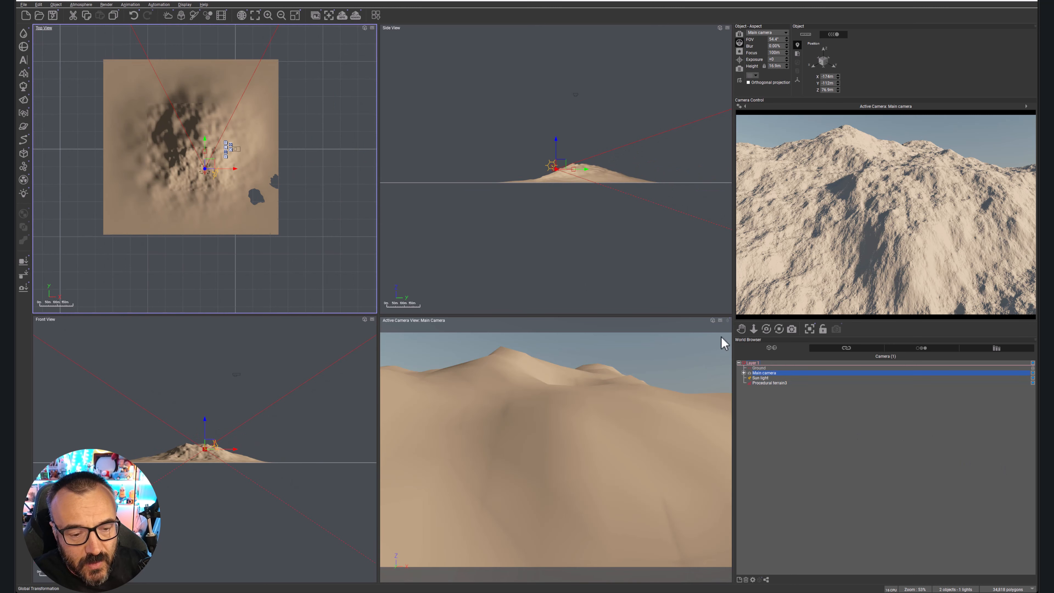
pyautogui.moveTo(205, 168); pyautogui.dragTo(192, 260)
# Open the procedural terrain in the Terrain Editor and look at its relief from several angles.
pyautogui.click(125, 96)
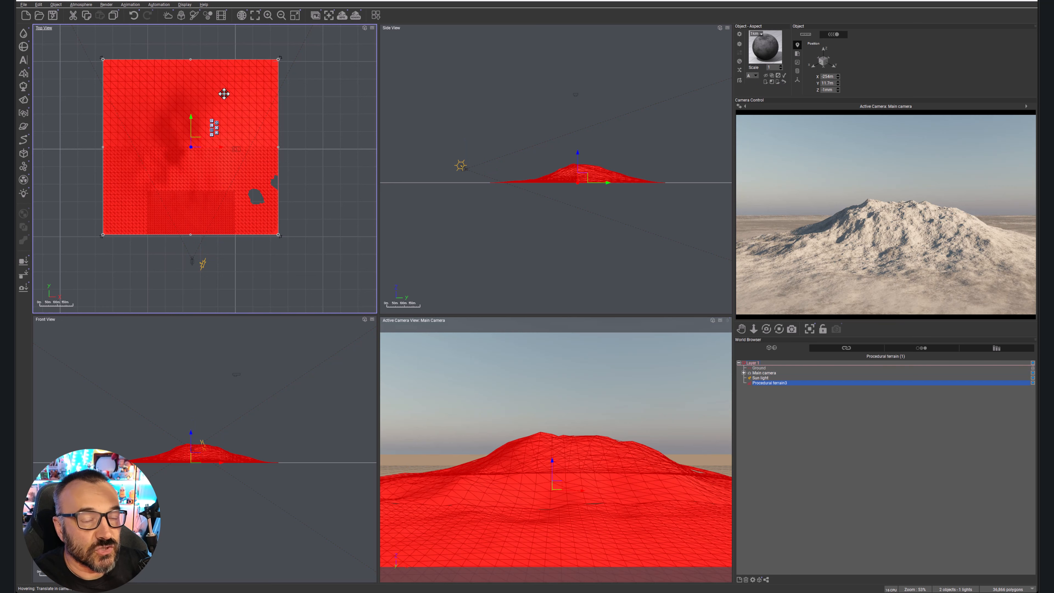
pyautogui.rightClick(205, 84)
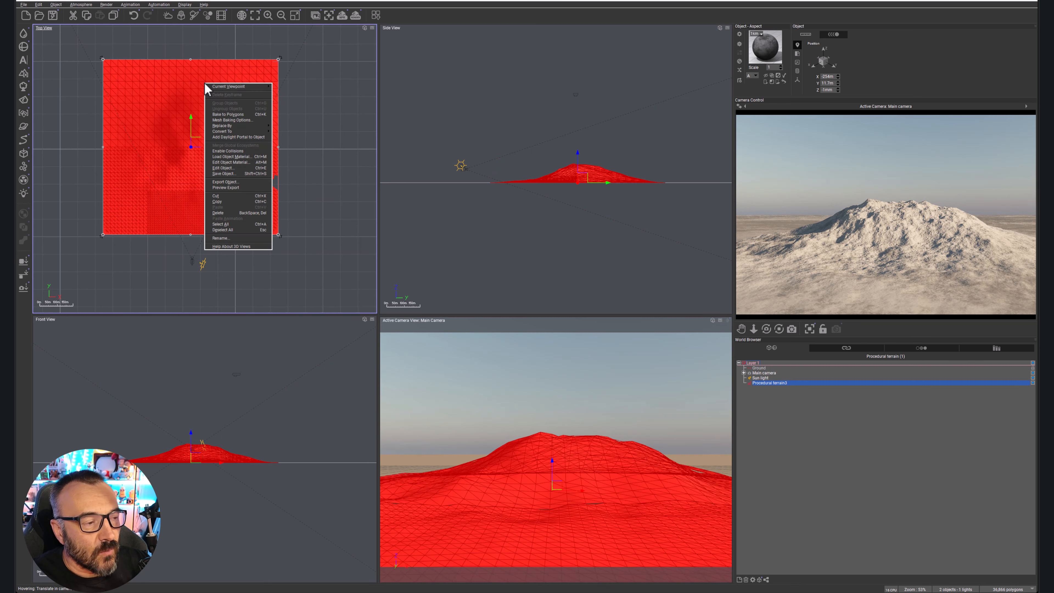
pyautogui.click(247, 169)
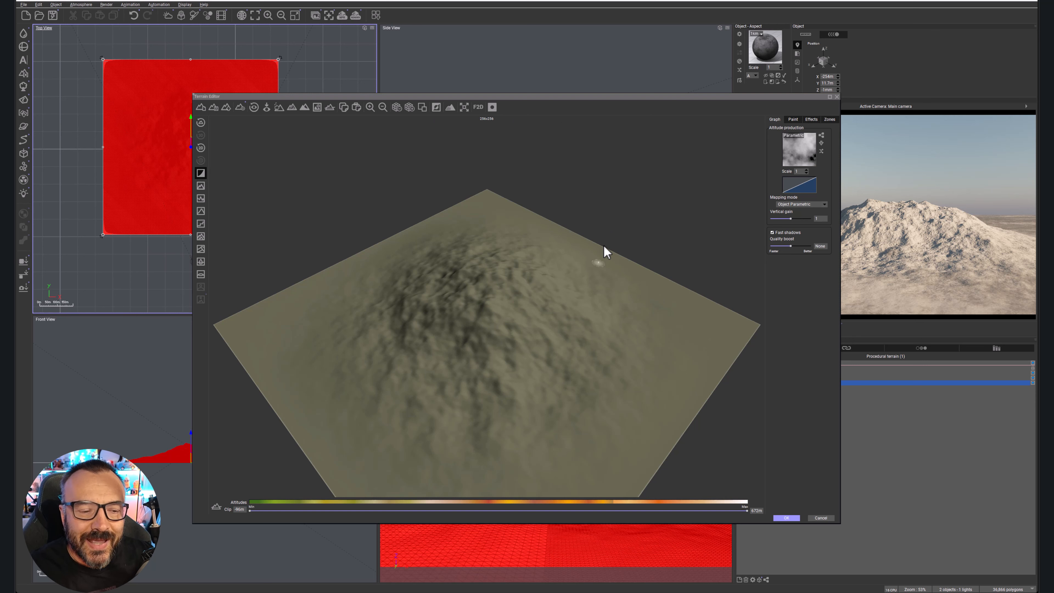
pyautogui.moveTo(607, 256); pyautogui.dragTo(541, 306, button='right')
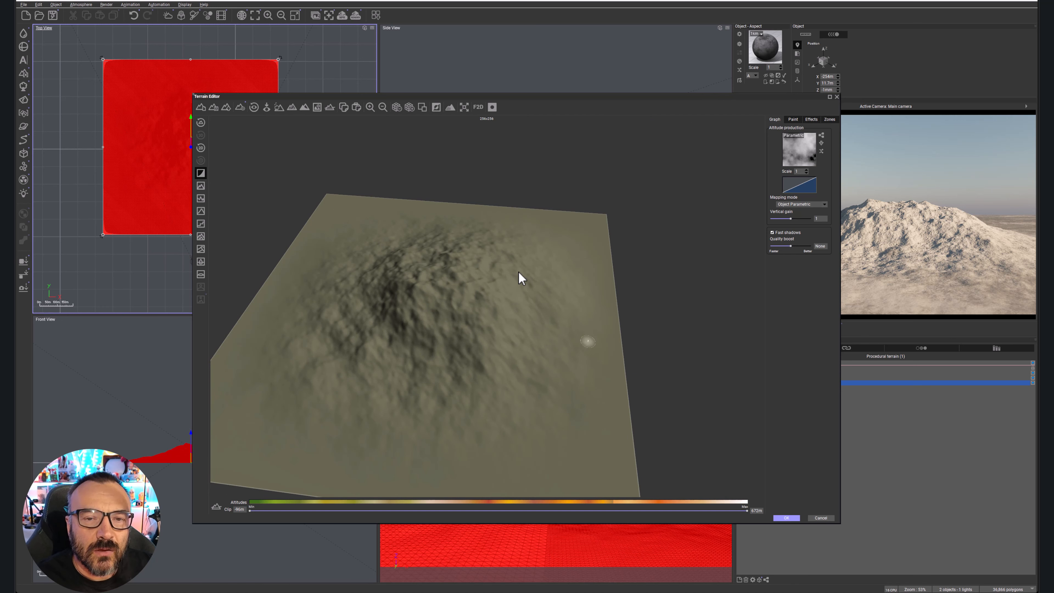
pyautogui.moveTo(518, 273); pyautogui.dragTo(553, 259, button='middle')
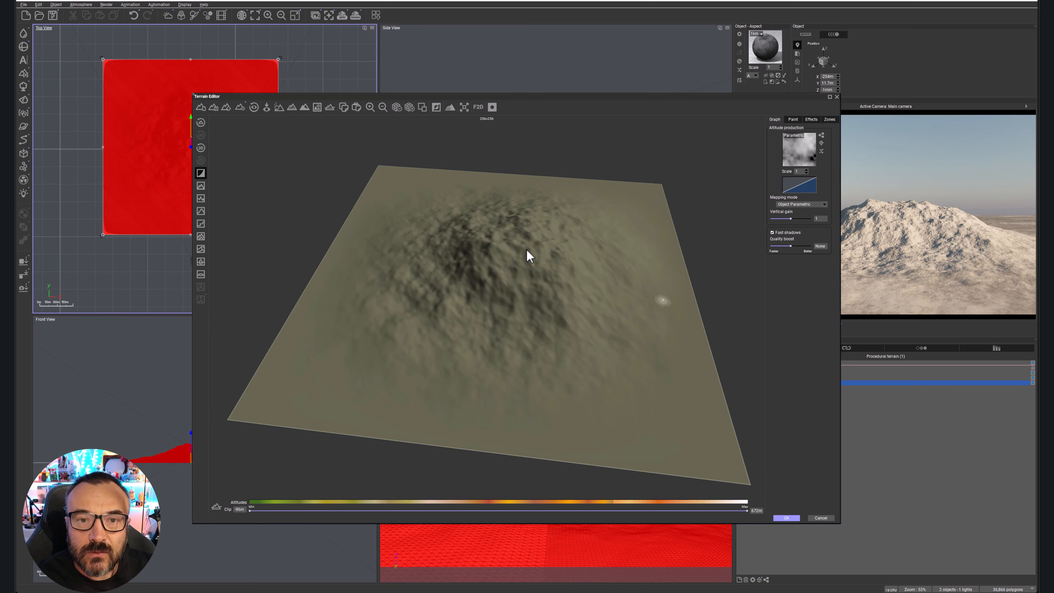
pyautogui.scroll(3, 527, 236)
pyautogui.scroll(-6, 526, 241)
pyautogui.scroll(4, 523, 244)
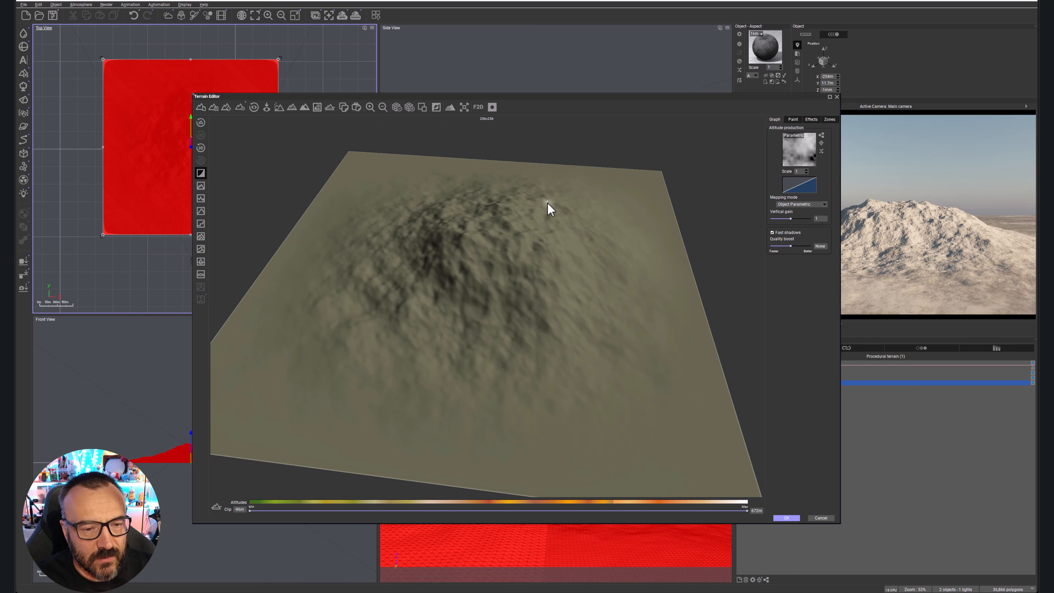
pyautogui.moveTo(477, 289)
pyautogui.mouseDown()
pyautogui.moveTo(497, 288)
pyautogui.moveTo(486, 278)
pyautogui.mouseUp()
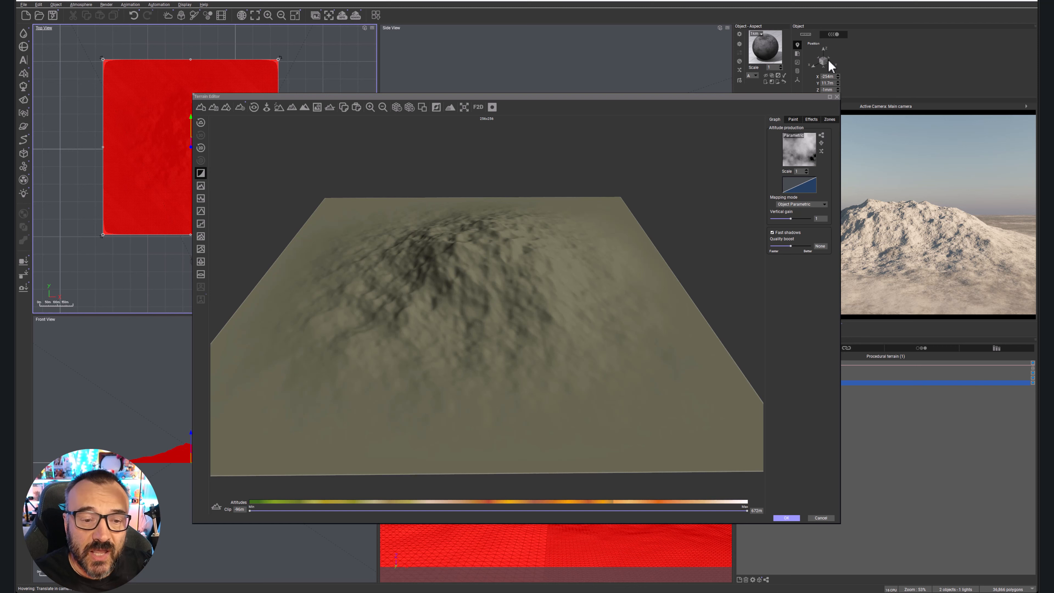
# Open the altitude production function graph and spread the Altitude output and Simple Fractal nodes apart into a readable chain.
pyautogui.click(821, 135)
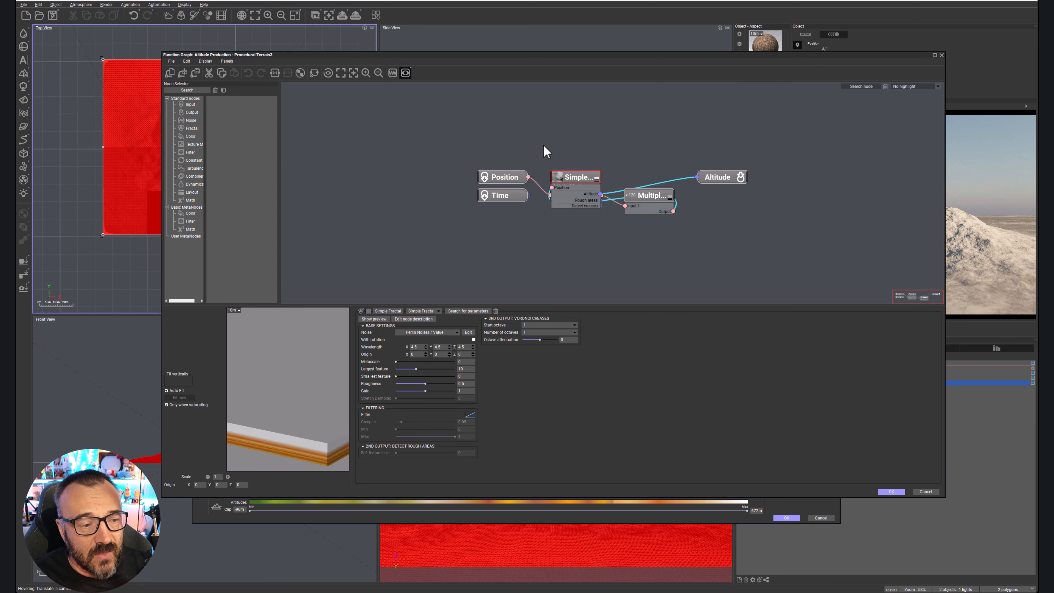
pyautogui.moveTo(718, 176); pyautogui.dragTo(849, 111)
pyautogui.moveTo(576, 176); pyautogui.dragTo(733, 182)
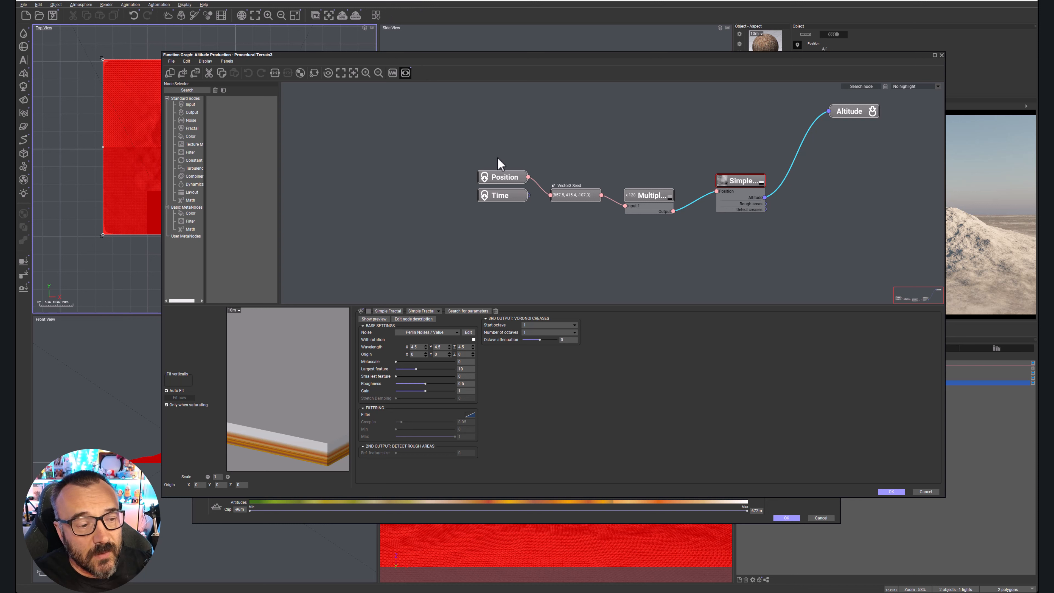
# Highlight the Position and Time input nodes and the Altitude output node in turn, leaving all nodes deselected.
pyautogui.moveTo(431, 121); pyautogui.dragTo(533, 268)
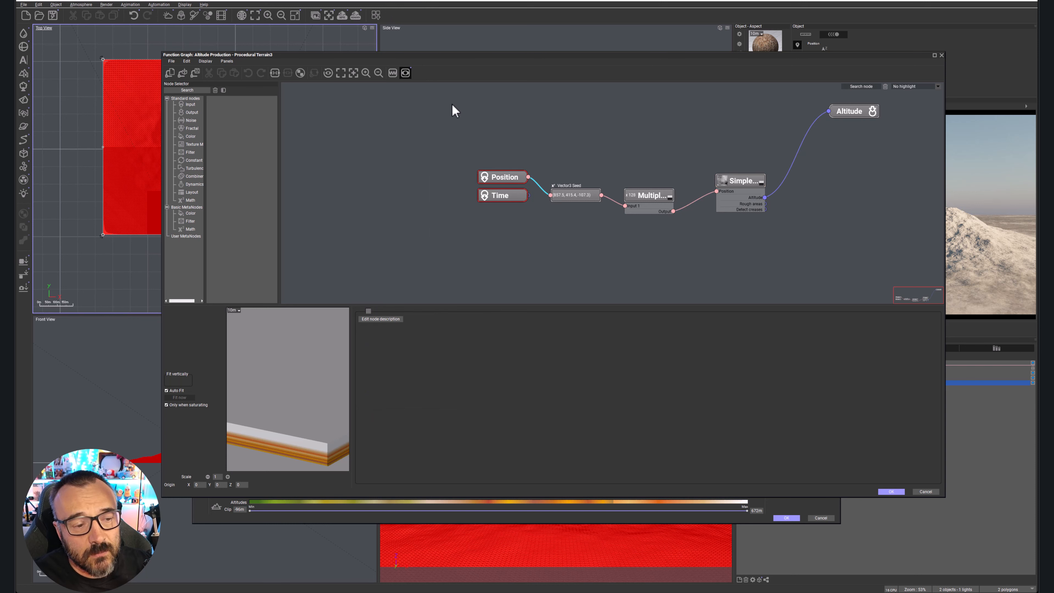
pyautogui.moveTo(809, 96); pyautogui.dragTo(902, 187)
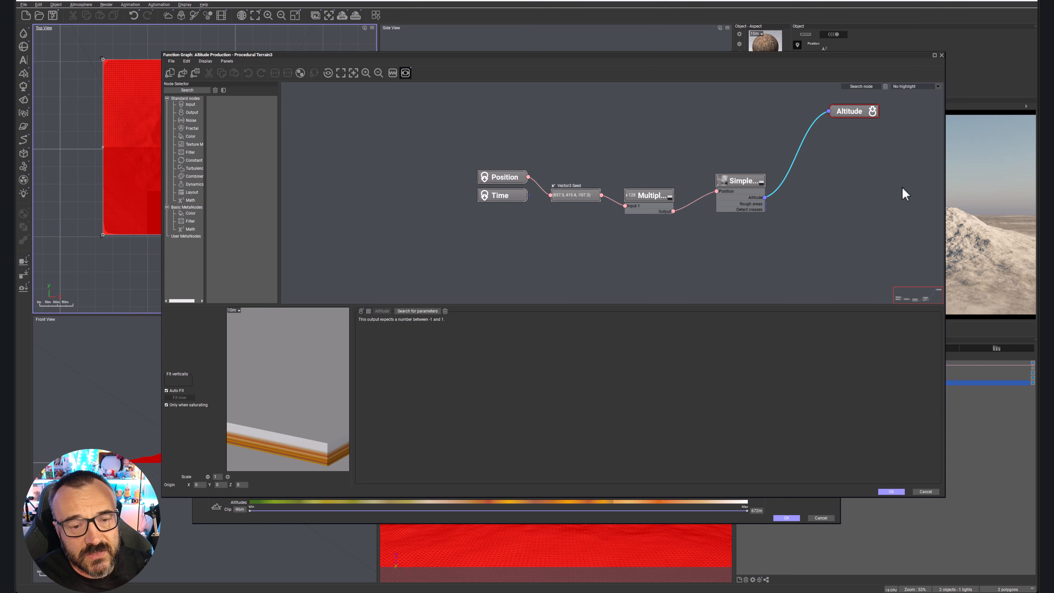
pyautogui.moveTo(454, 122); pyautogui.dragTo(546, 262)
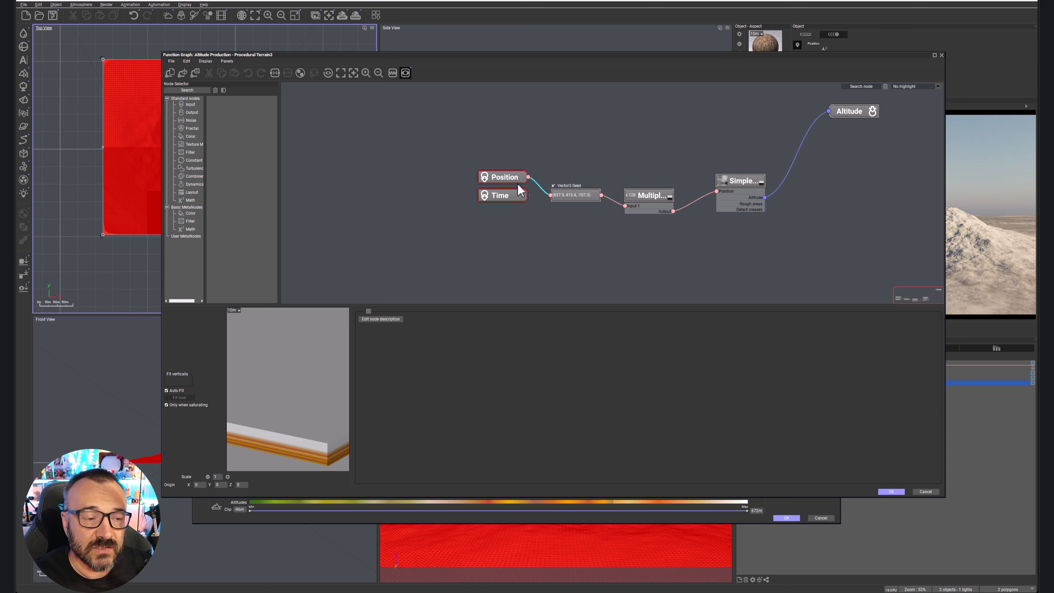
pyautogui.click(599, 149)
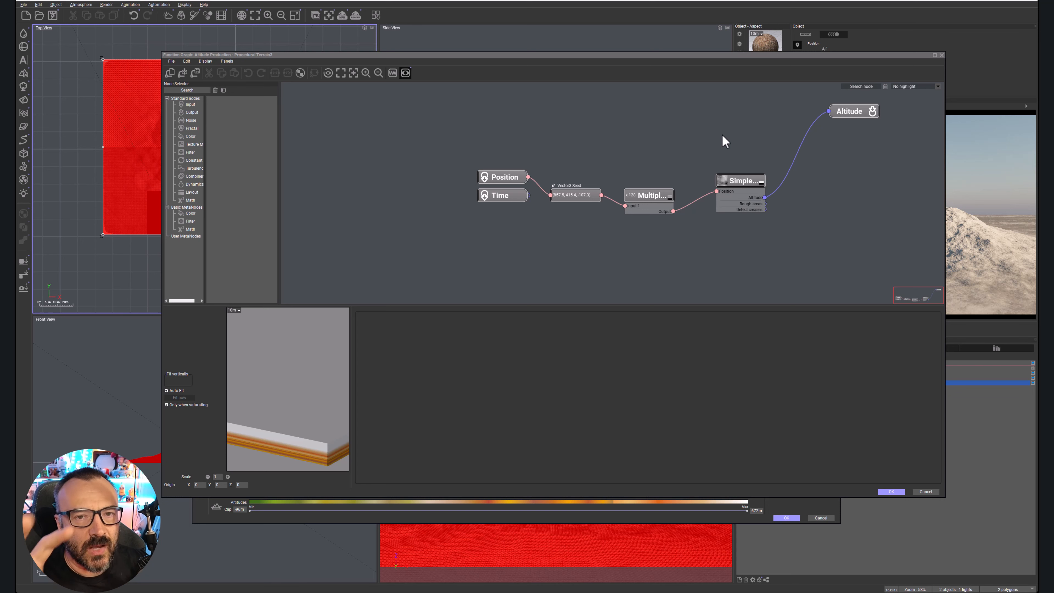
# Select the Simple Fractal node and review the fractal types and noise categories available for it.
pyautogui.moveTo(734, 181)
pyautogui.mouseDown()
pyautogui.moveTo(704, 183)
pyautogui.moveTo(737, 126)
pyautogui.moveTo(745, 172)
pyautogui.mouseUp()
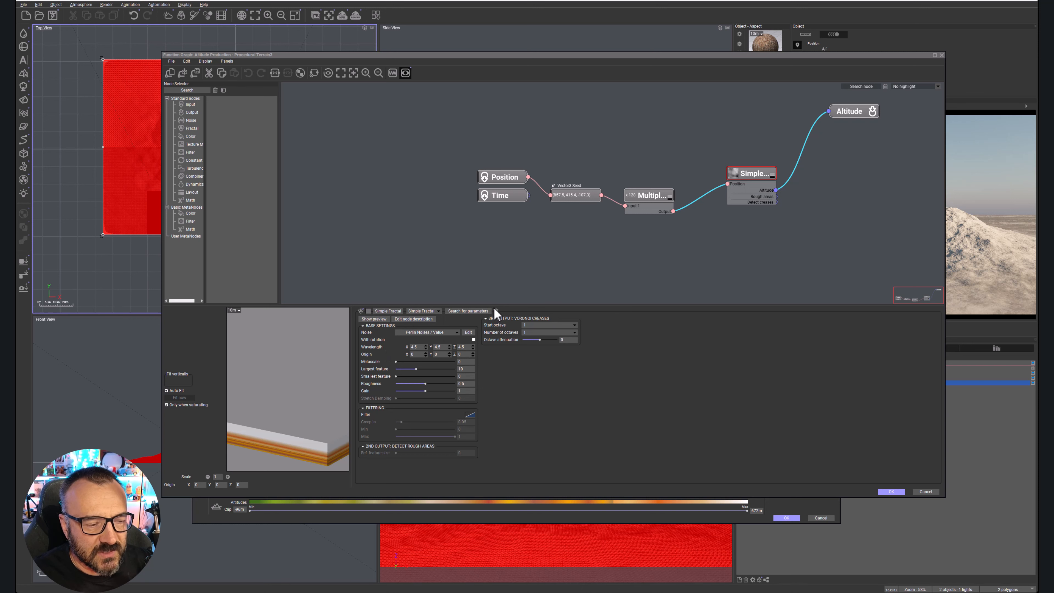
pyautogui.click(438, 311)
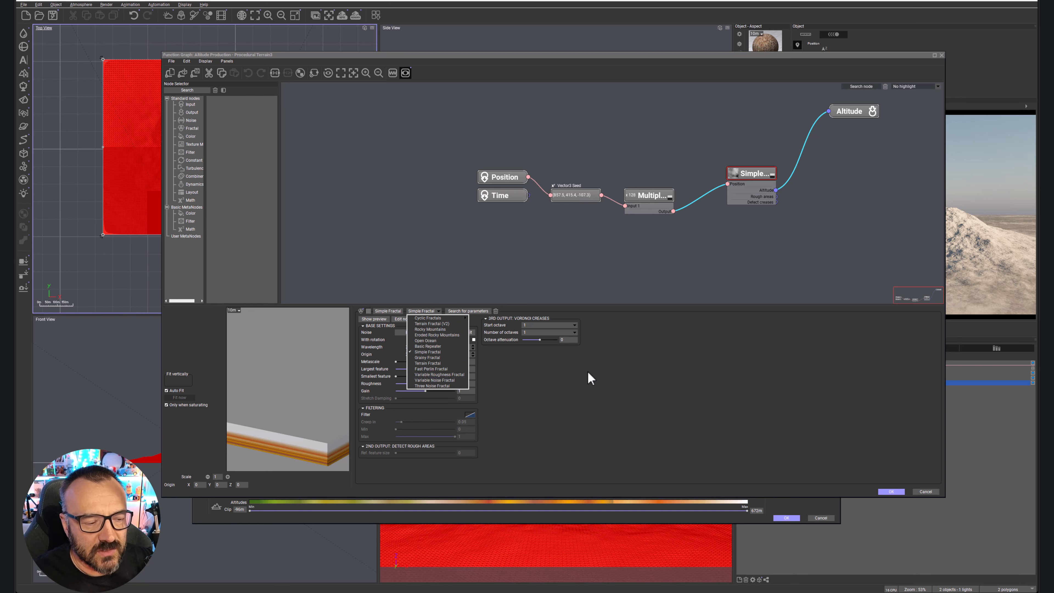
pyautogui.click(683, 381)
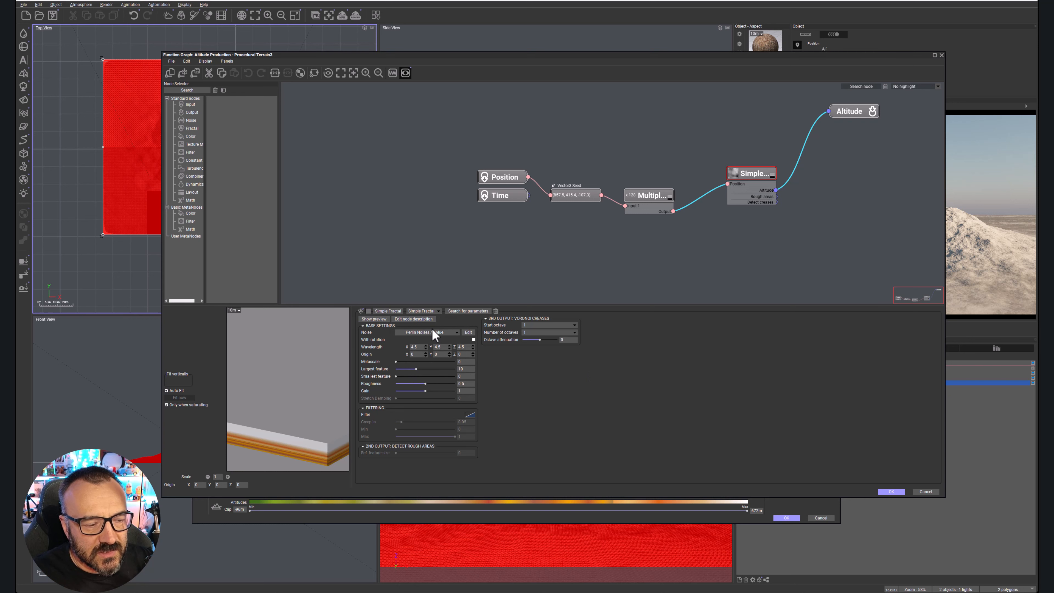
pyautogui.click(455, 332)
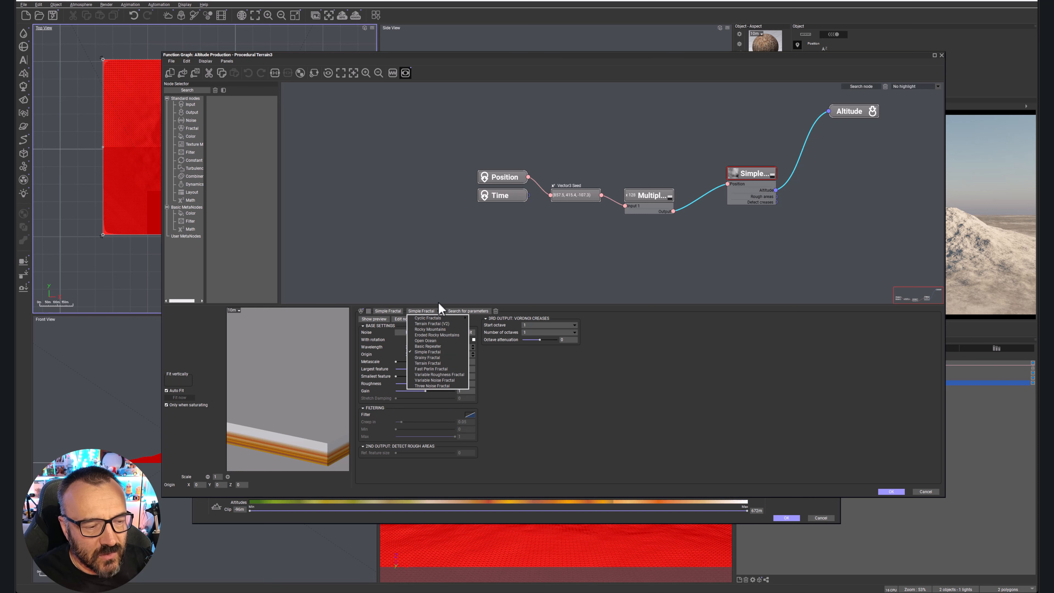
pyautogui.click(521, 397)
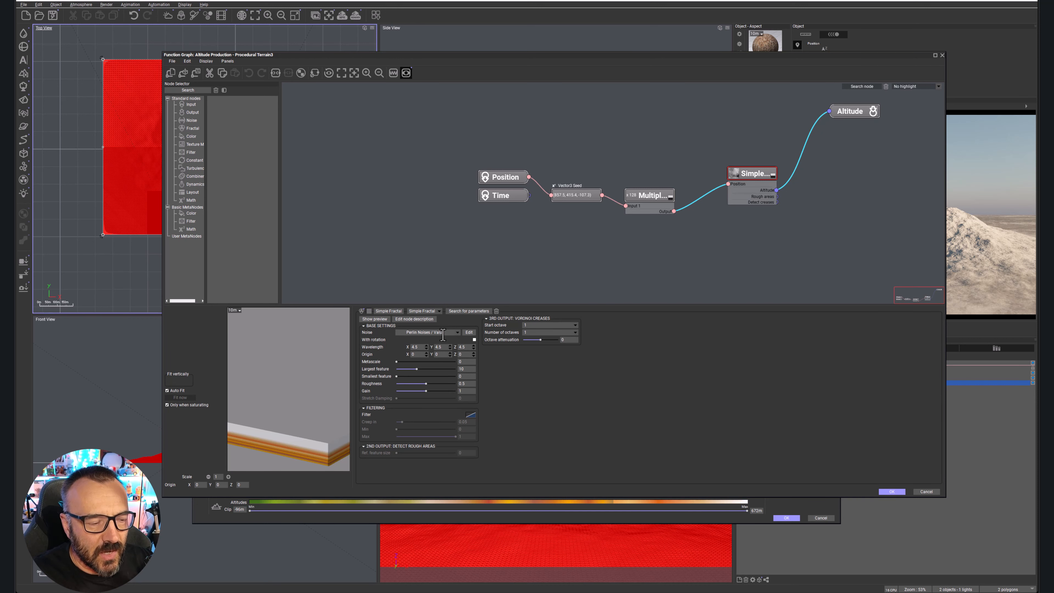
pyautogui.click(457, 332)
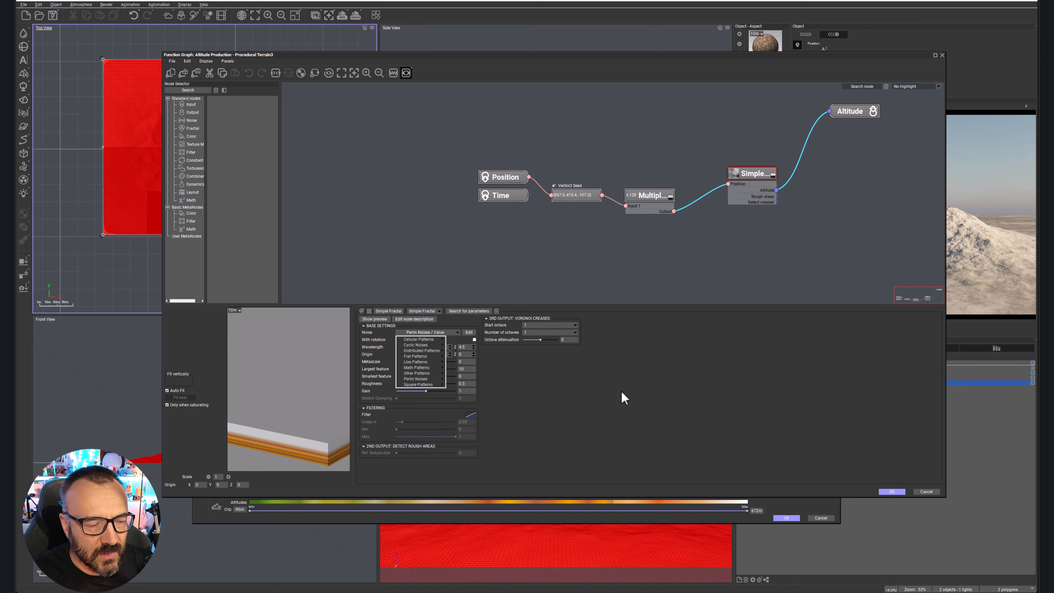
pyautogui.click(638, 405)
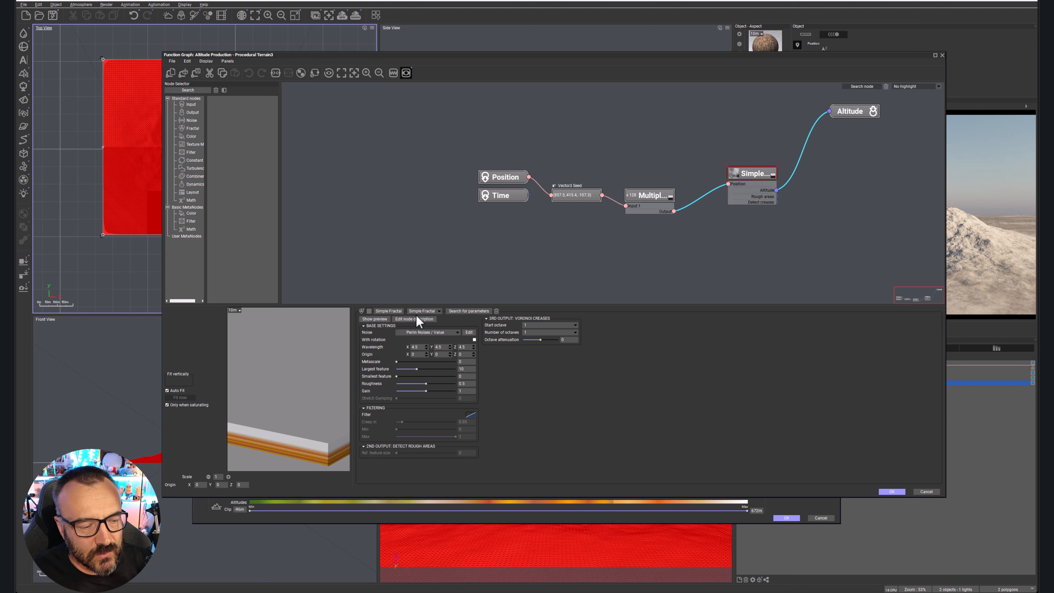
# Set the Simple Fractal node's noise to Cellular Patterns / Crystals and accept the function graph.
pyautogui.click(454, 332)
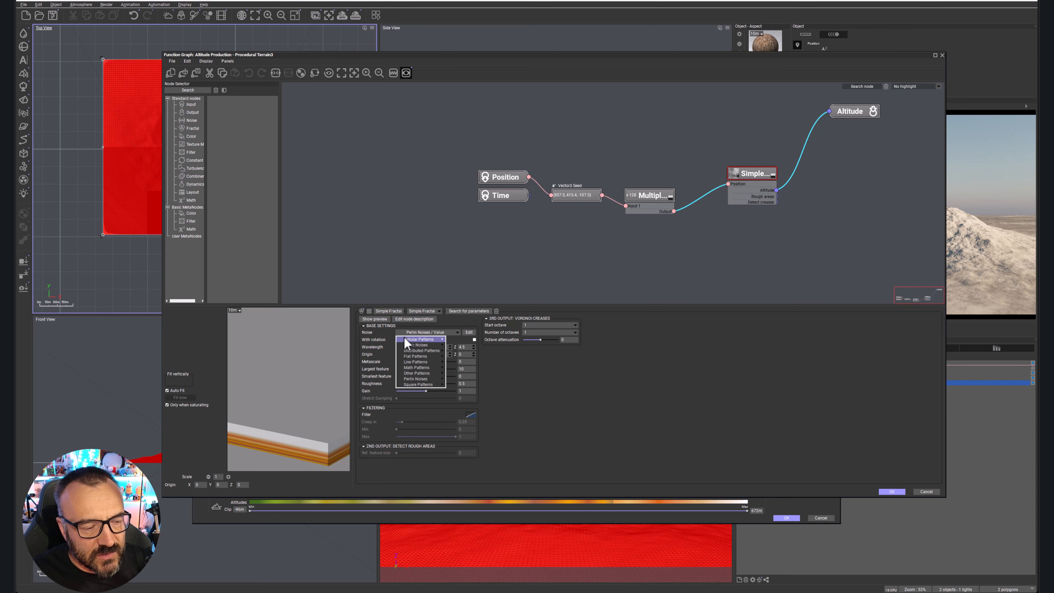
pyautogui.moveTo(424, 338)
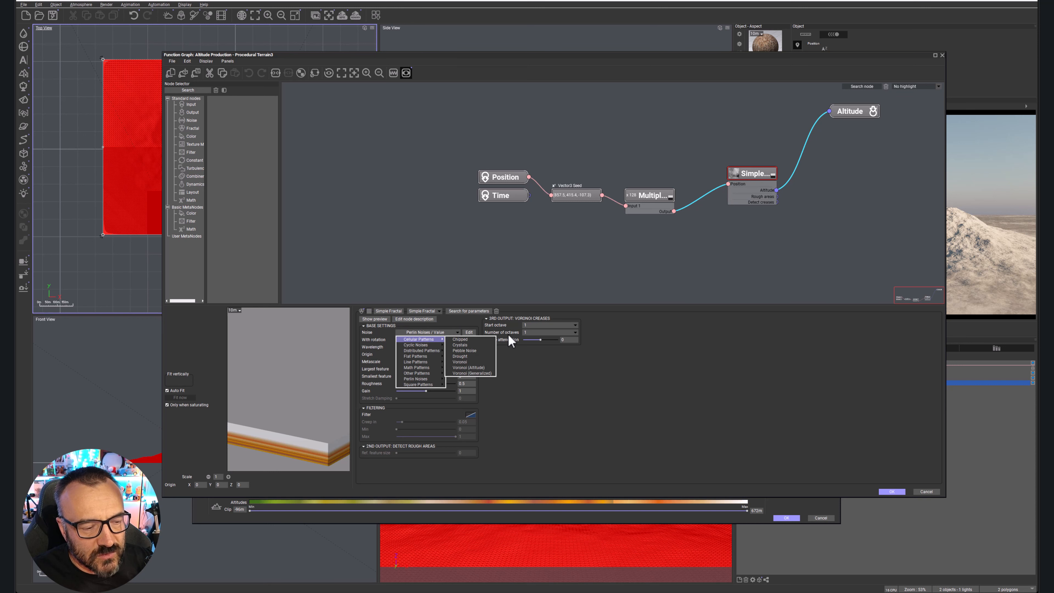
pyautogui.click(483, 345)
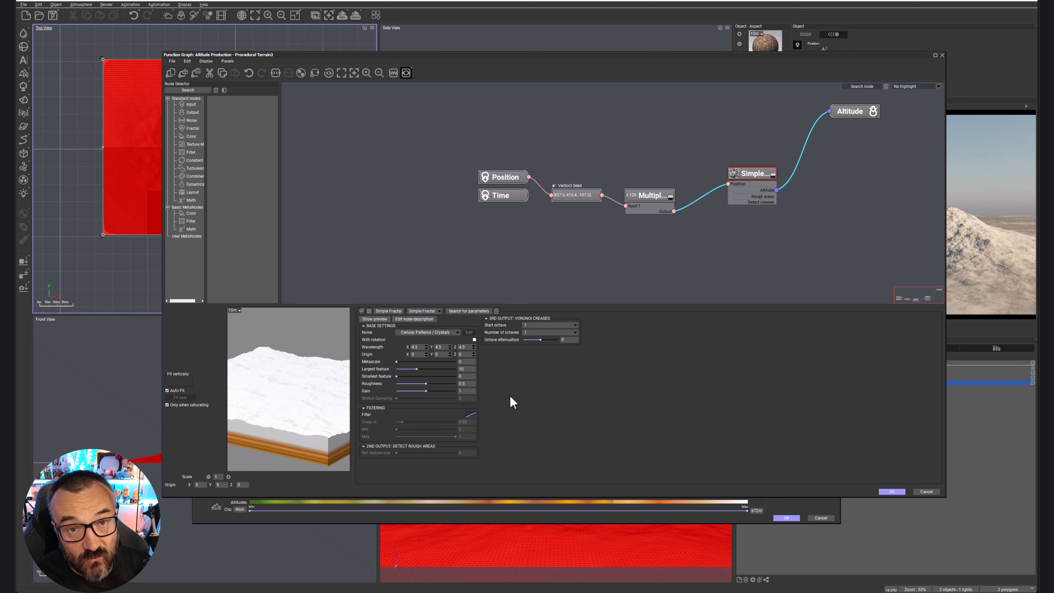
pyautogui.click(892, 492)
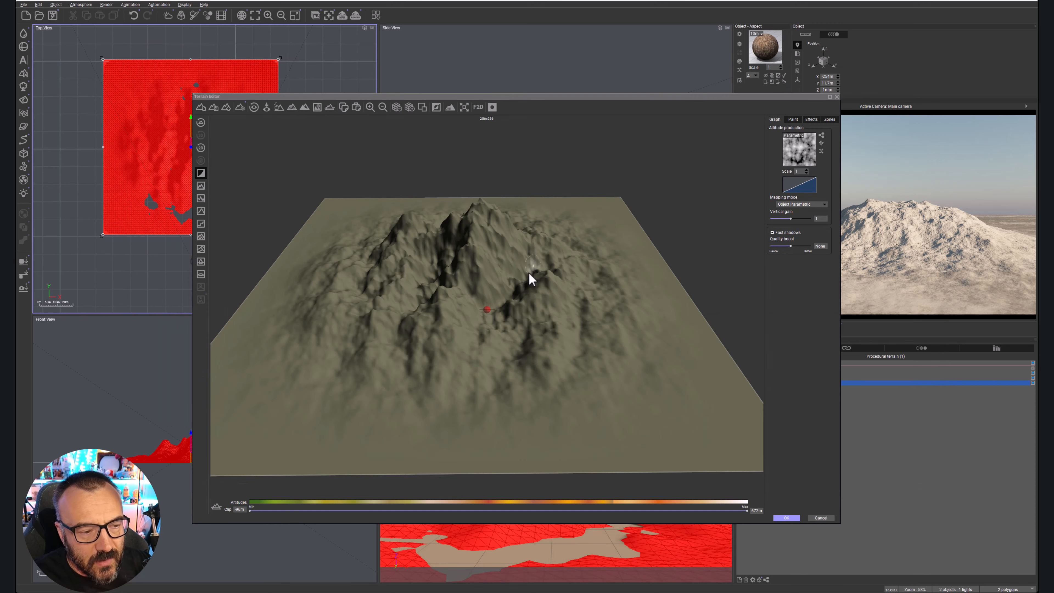
# Turn off the terrain's edge flattening so the relief runs right up to its borders.
pyautogui.moveTo(452, 320); pyautogui.dragTo(443, 343, button='right')
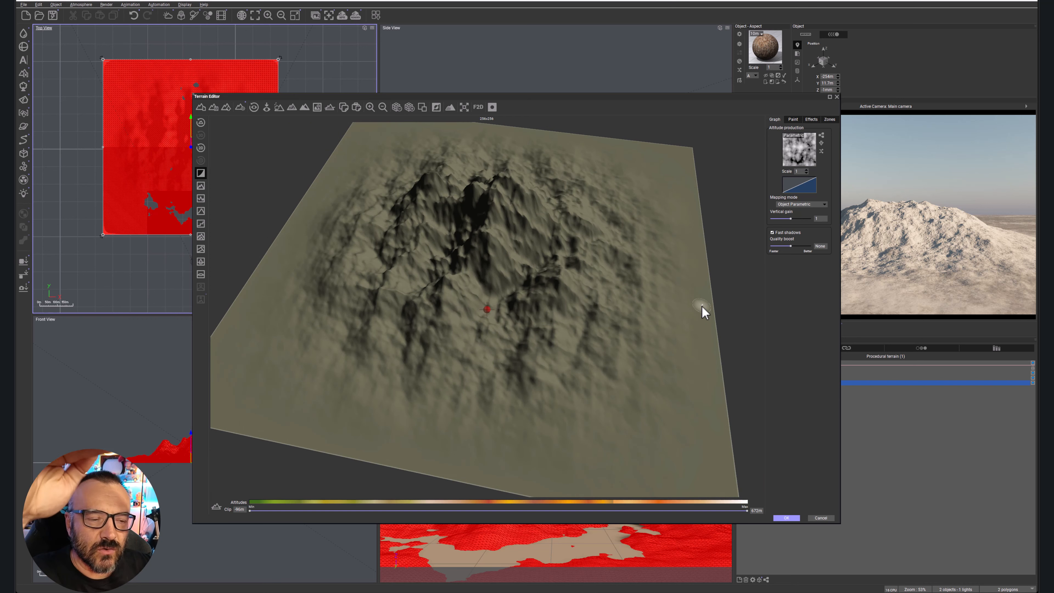
pyautogui.click(201, 173)
pyautogui.moveTo(477, 345)
pyautogui.mouseDown(button='right')
pyautogui.moveTo(469, 351)
pyautogui.moveTo(516, 306)
pyautogui.moveTo(504, 253)
pyautogui.moveTo(496, 324)
pyautogui.moveTo(461, 359)
pyautogui.moveTo(411, 353)
pyautogui.moveTo(472, 384)
pyautogui.moveTo(473, 348)
pyautogui.mouseUp(button='right')
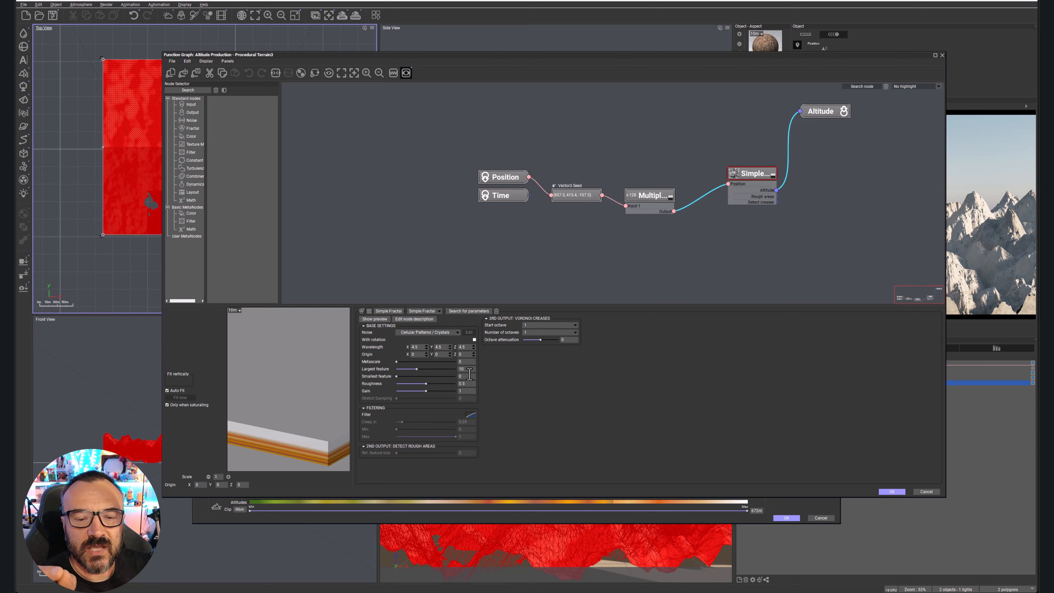
# Reduce the Simple Fractal's largest feature to about 1.89, set its smallest feature to about 0.018, and accept the function graph.
pyautogui.moveTo(528, 63); pyautogui.dragTo(933, 89)
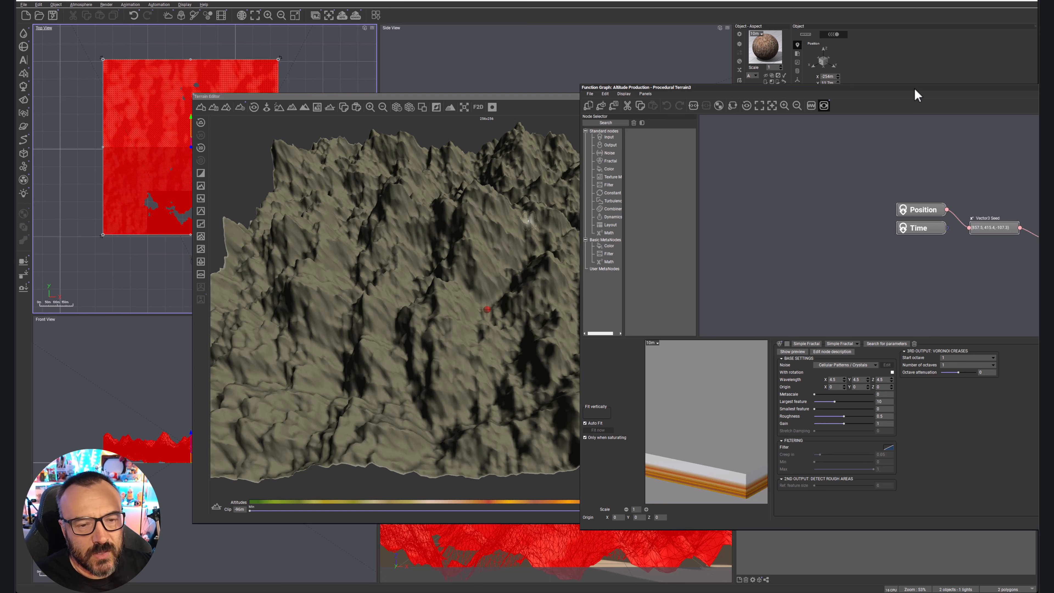
pyautogui.moveTo(912, 92); pyautogui.dragTo(529, 59)
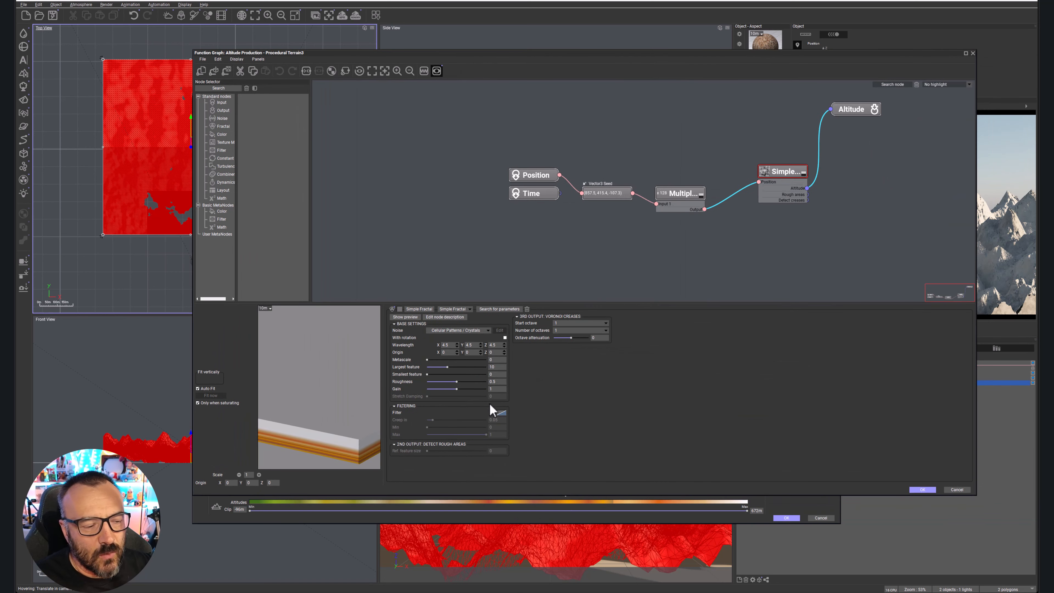
pyautogui.moveTo(456, 366); pyautogui.dragTo(436, 366)
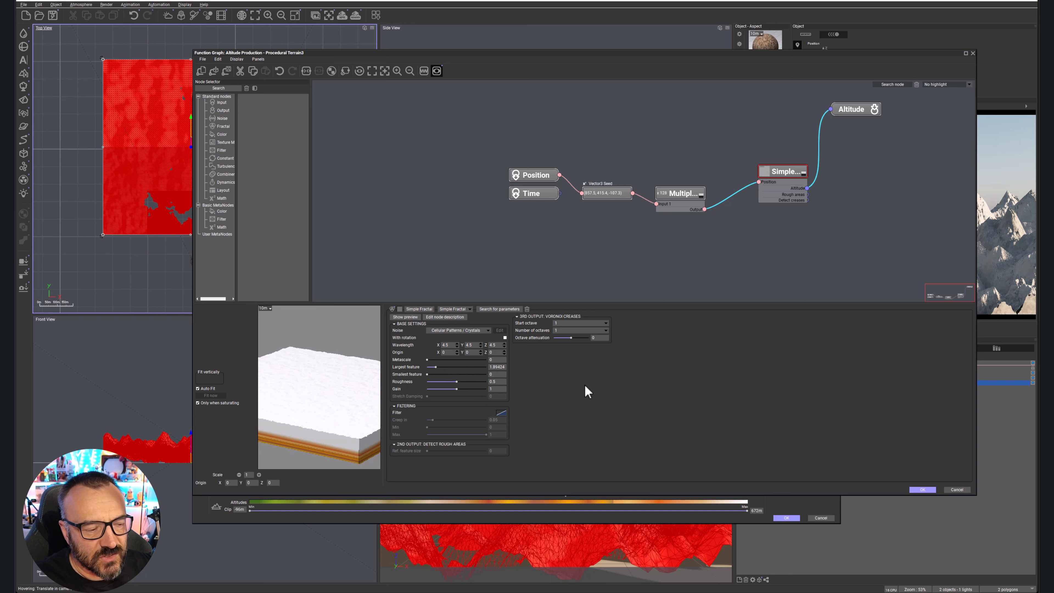
pyautogui.moveTo(423, 49); pyautogui.dragTo(790, 46)
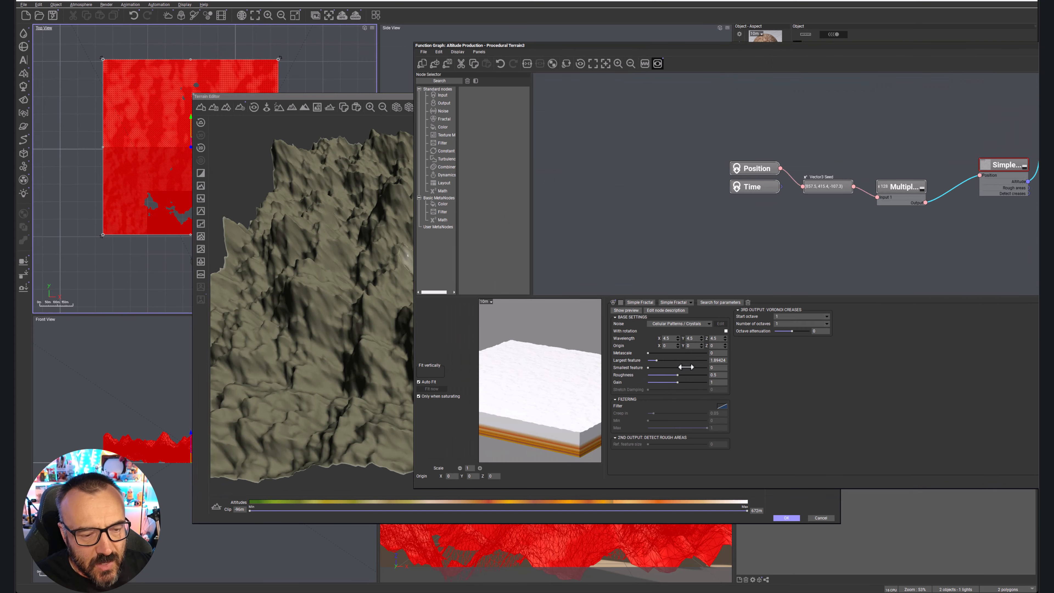
pyautogui.moveTo(661, 368); pyautogui.dragTo(671, 368)
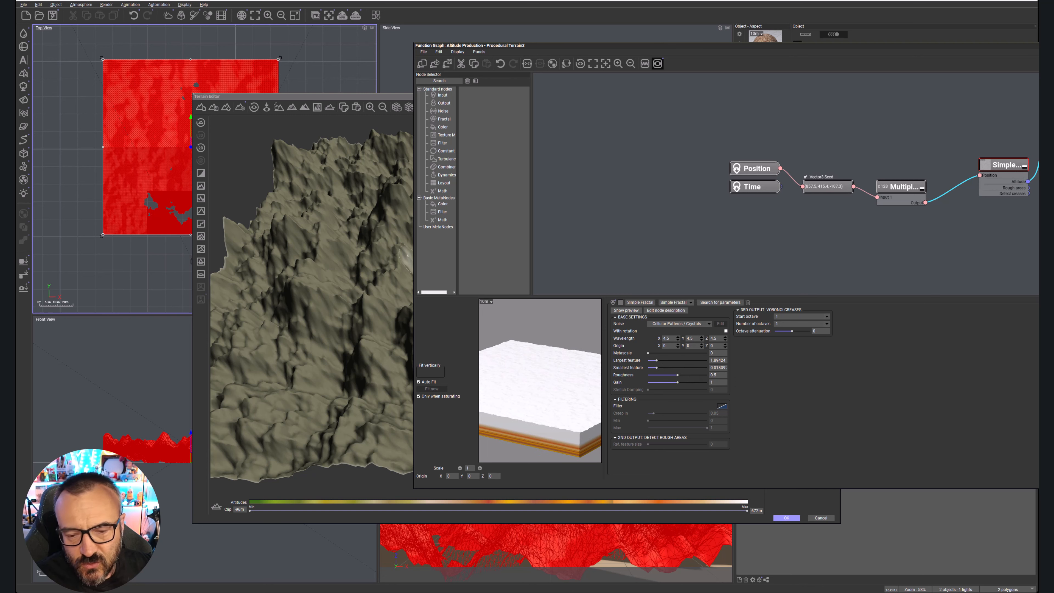
pyautogui.click(1052, 479)
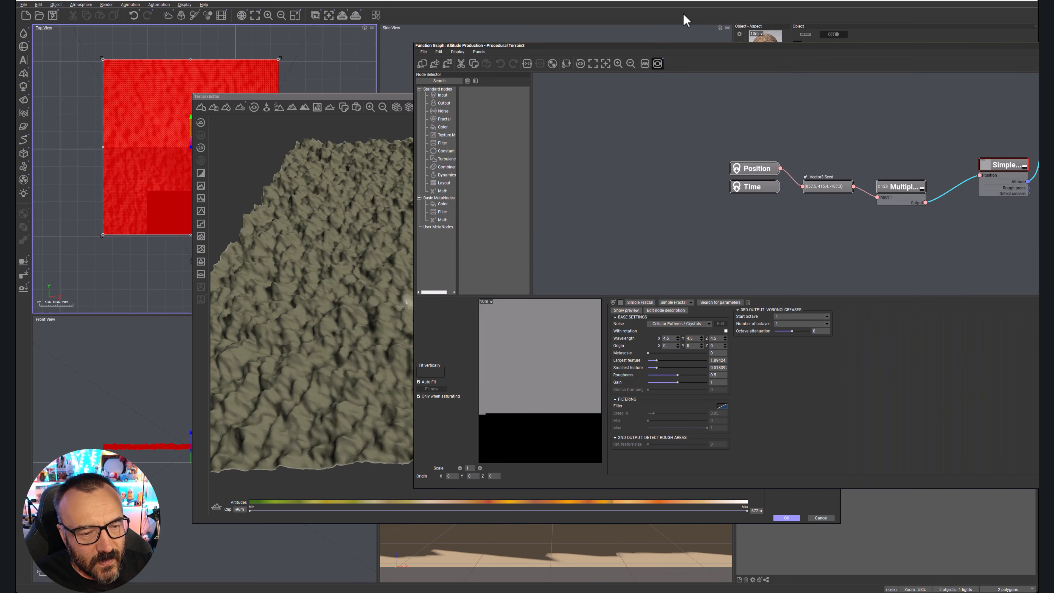
# Lower the Simple Fractal's roughness to 0.224, accept the function graph, and inspect the terrain relief from several angles.
pyautogui.moveTo(725, 51); pyautogui.dragTo(531, 27)
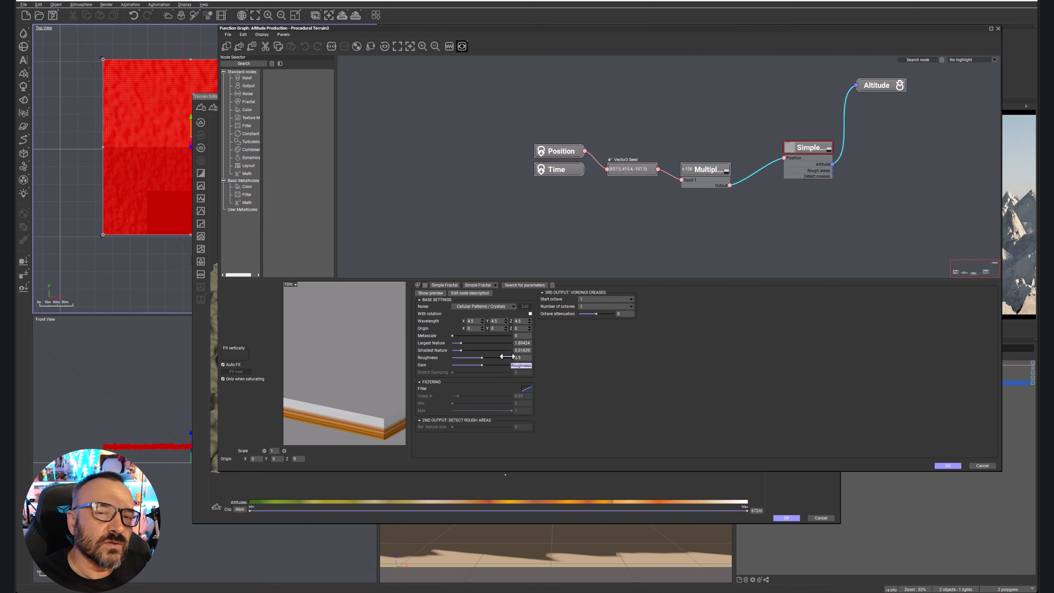
pyautogui.moveTo(506, 356); pyautogui.dragTo(469, 356)
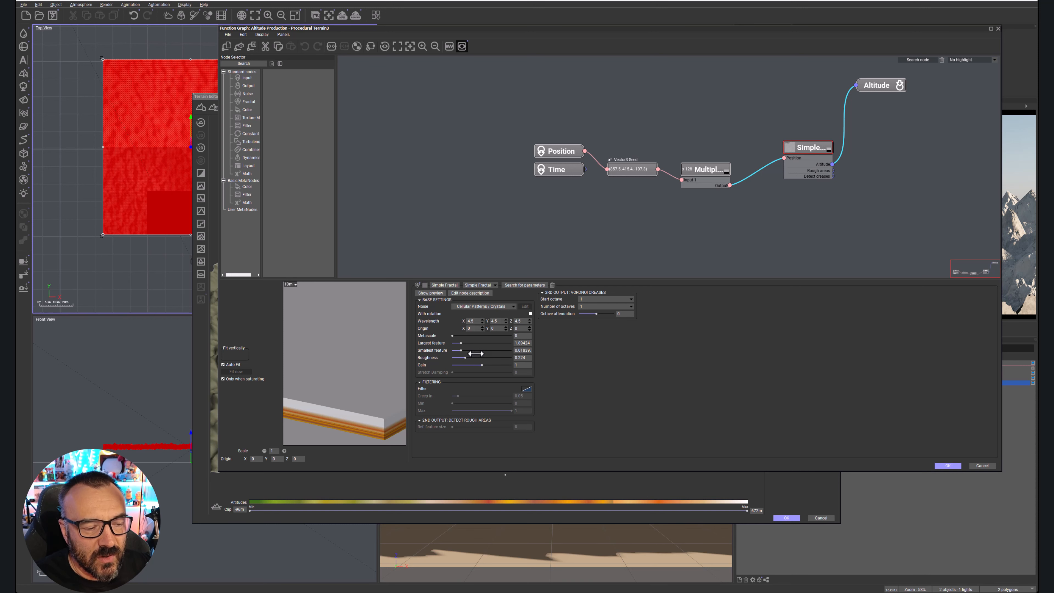
pyautogui.click(947, 466)
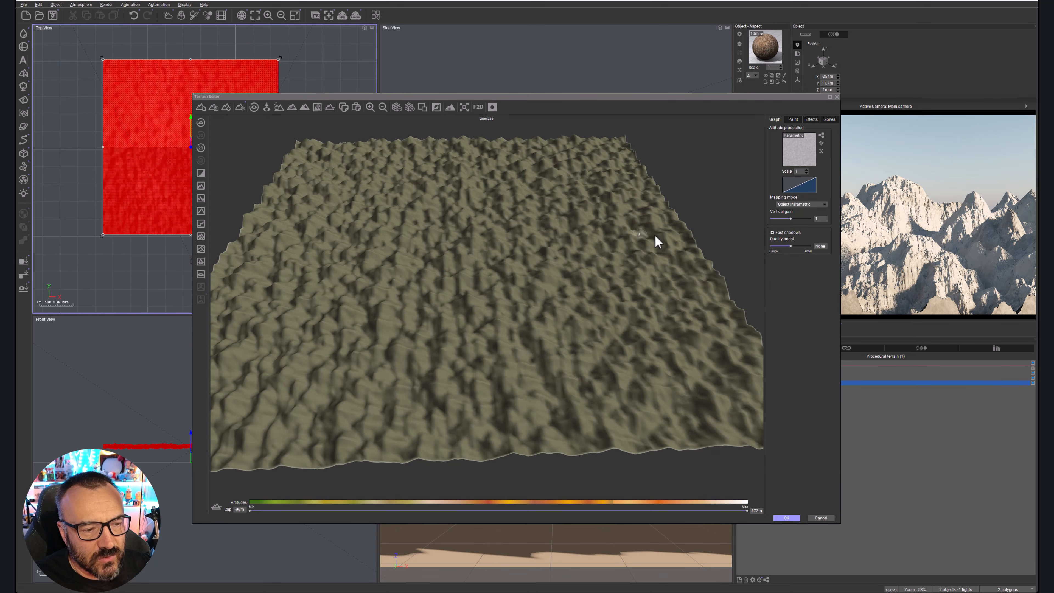
pyautogui.moveTo(380, 323)
pyautogui.mouseDown(button='right')
pyautogui.moveTo(433, 328)
pyautogui.moveTo(481, 309)
pyautogui.moveTo(392, 332)
pyautogui.moveTo(371, 357)
pyautogui.moveTo(386, 348)
pyautogui.moveTo(388, 369)
pyautogui.mouseUp(button='right')
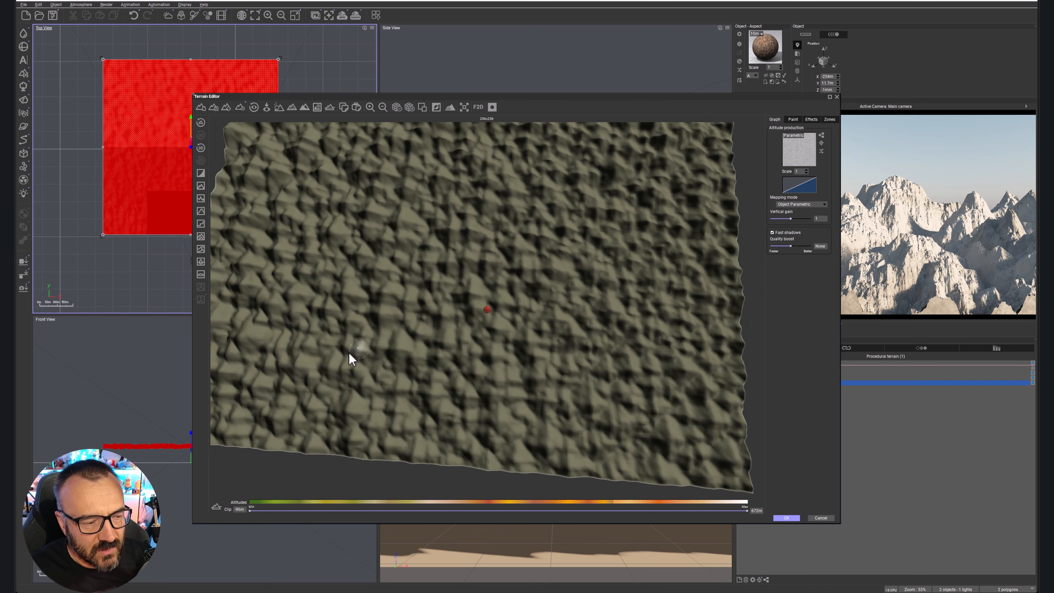
pyautogui.moveTo(473, 365); pyautogui.dragTo(476, 293, button='right')
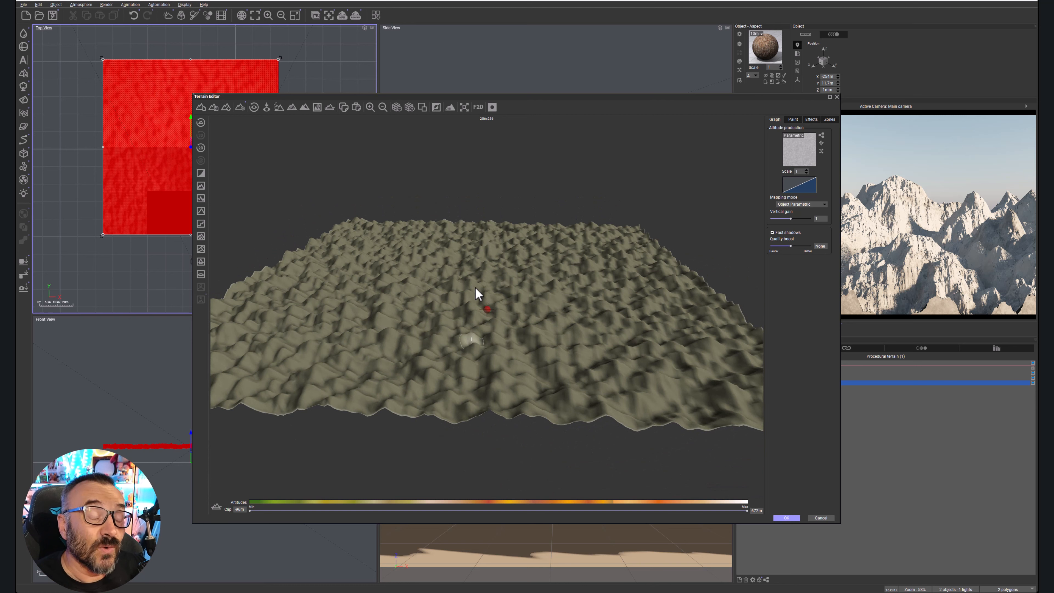
# Edit the Simple Fractal's filter by pulling the middle of its curve far down, accept the graph, and inspect the terrain.
pyautogui.click(821, 136)
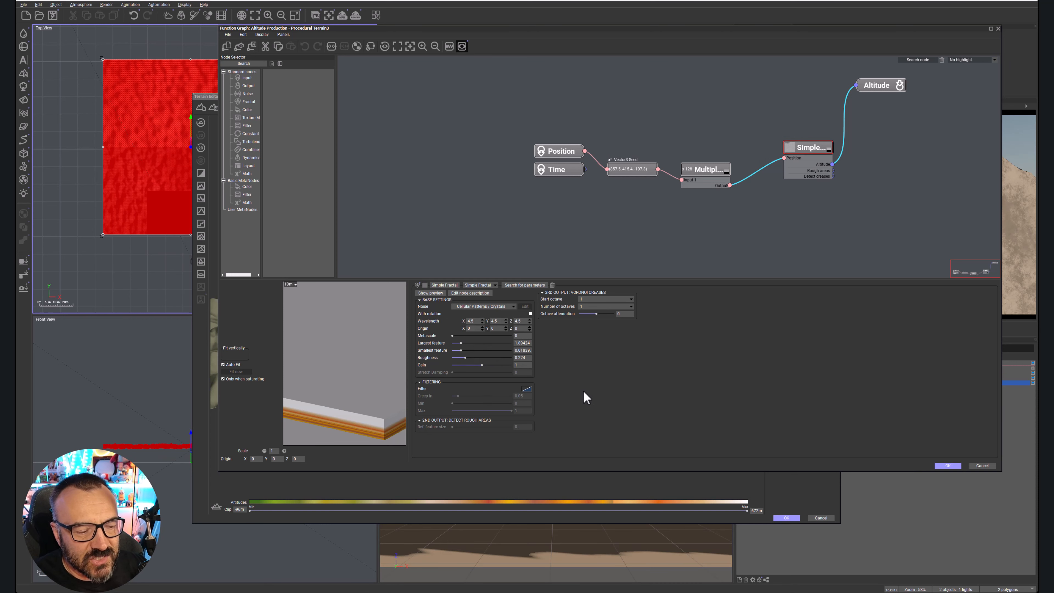
pyautogui.rightClick(527, 389)
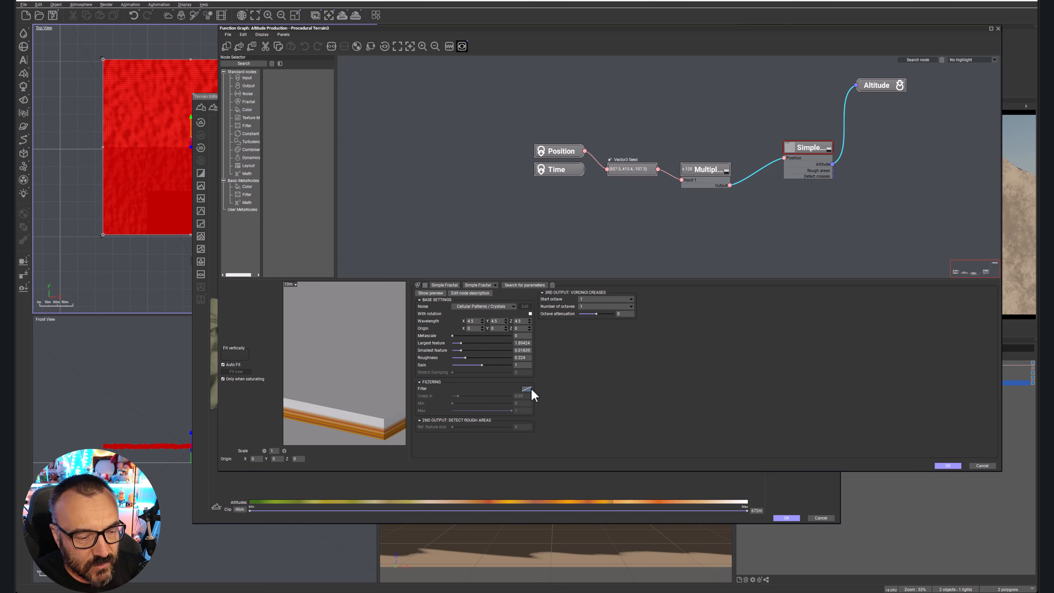
pyautogui.click(556, 392)
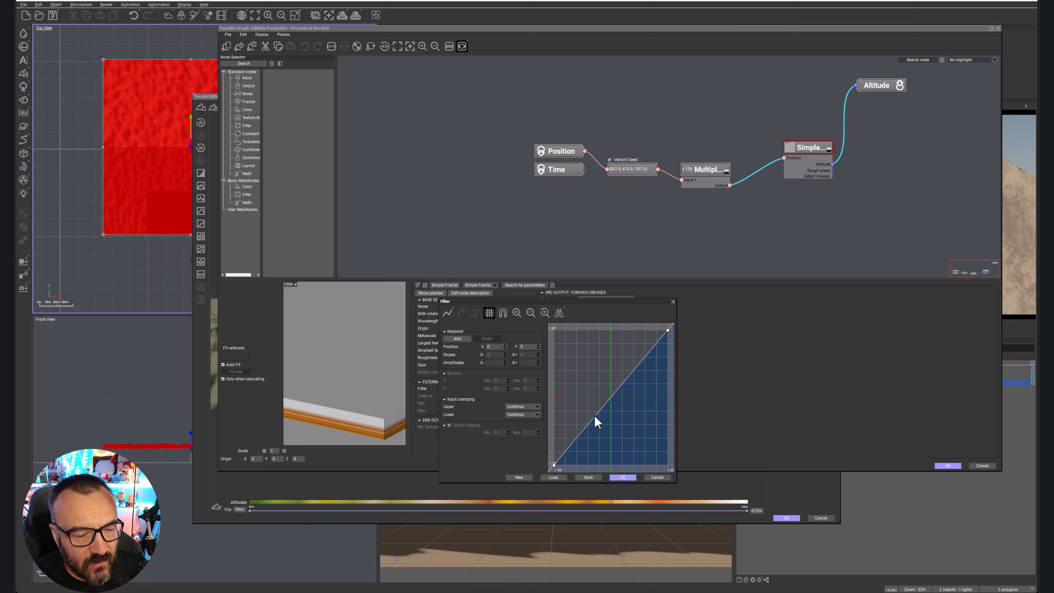
pyautogui.moveTo(602, 406); pyautogui.dragTo(651, 457)
pyautogui.click(627, 479)
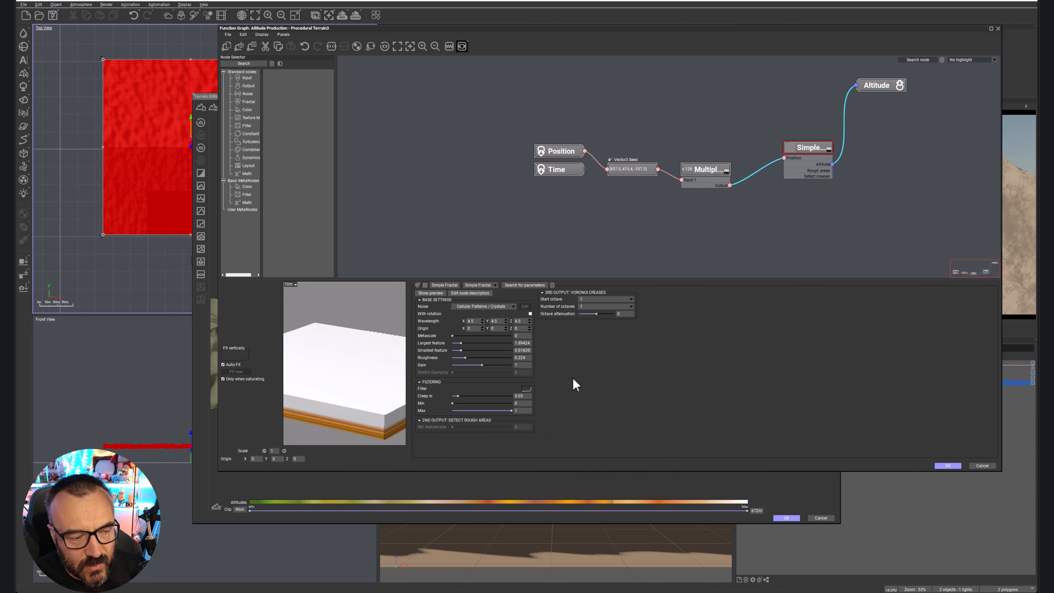
pyautogui.click(947, 465)
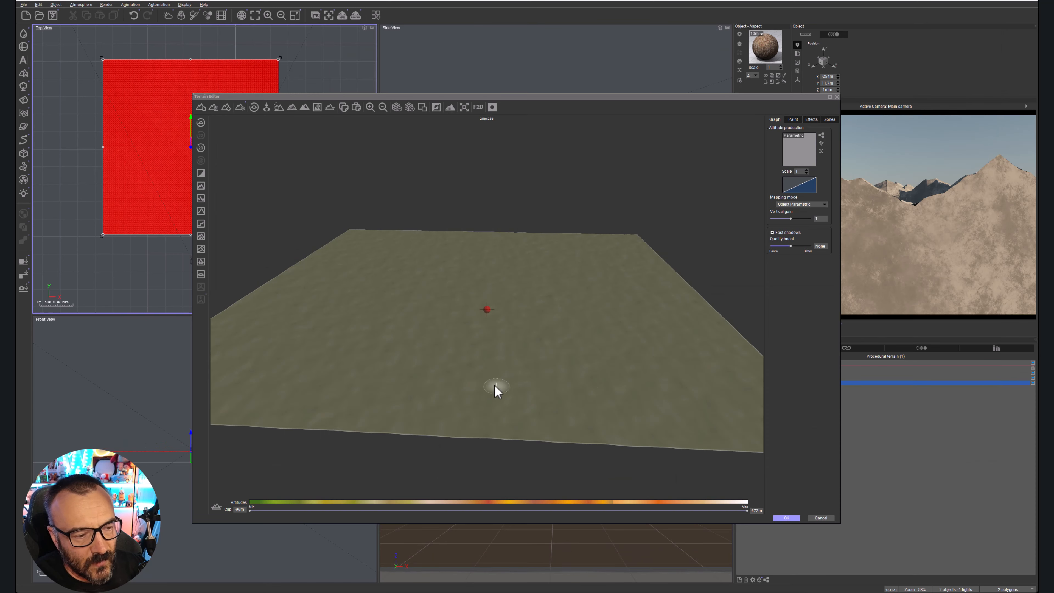
pyautogui.moveTo(436, 341); pyautogui.dragTo(453, 360, button='right')
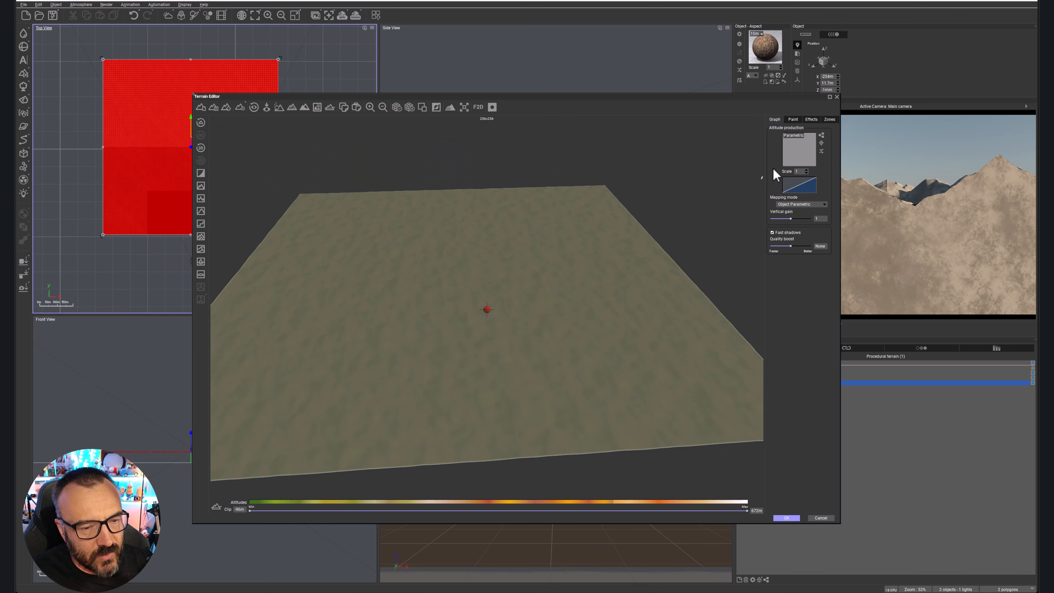
# Reset the Simple Fractal's filter in the altitude graph and set its noise to Perlin Noises / Value-Gradient.
pyautogui.click(821, 135)
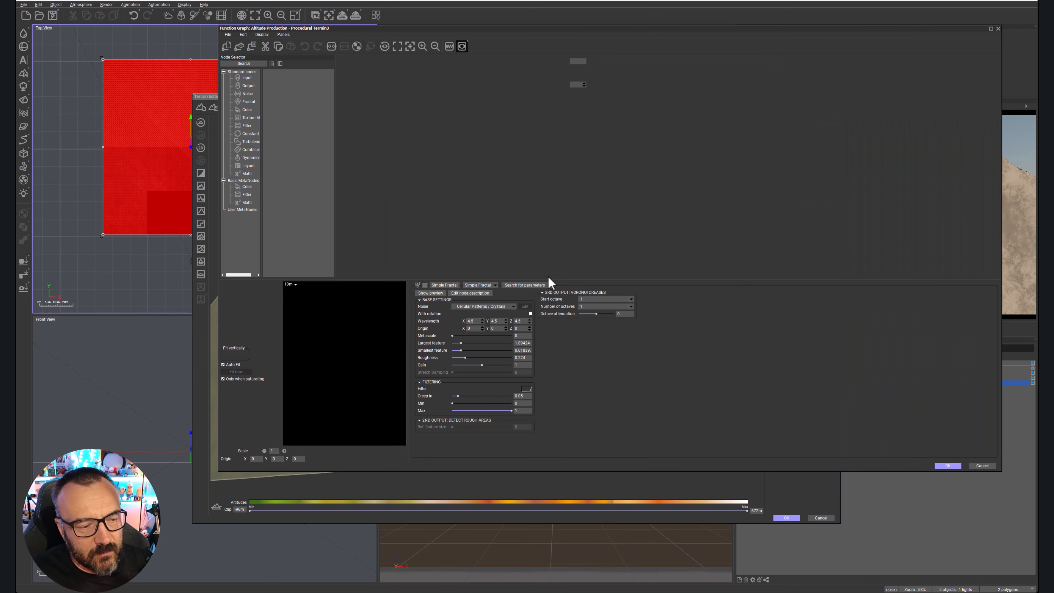
pyautogui.rightClick(527, 389)
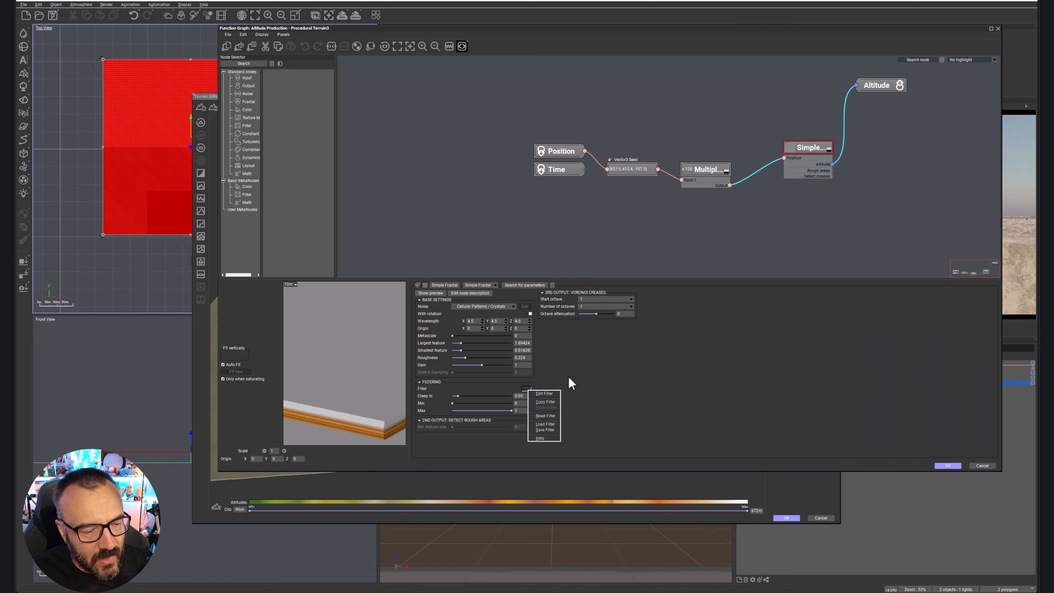
pyautogui.click(553, 416)
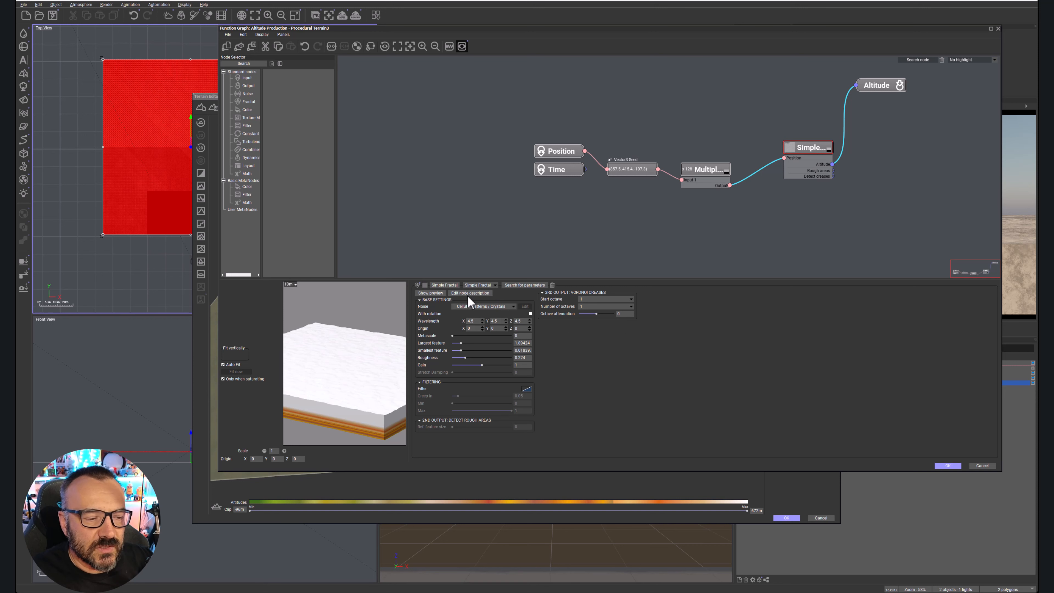
pyautogui.click(506, 307)
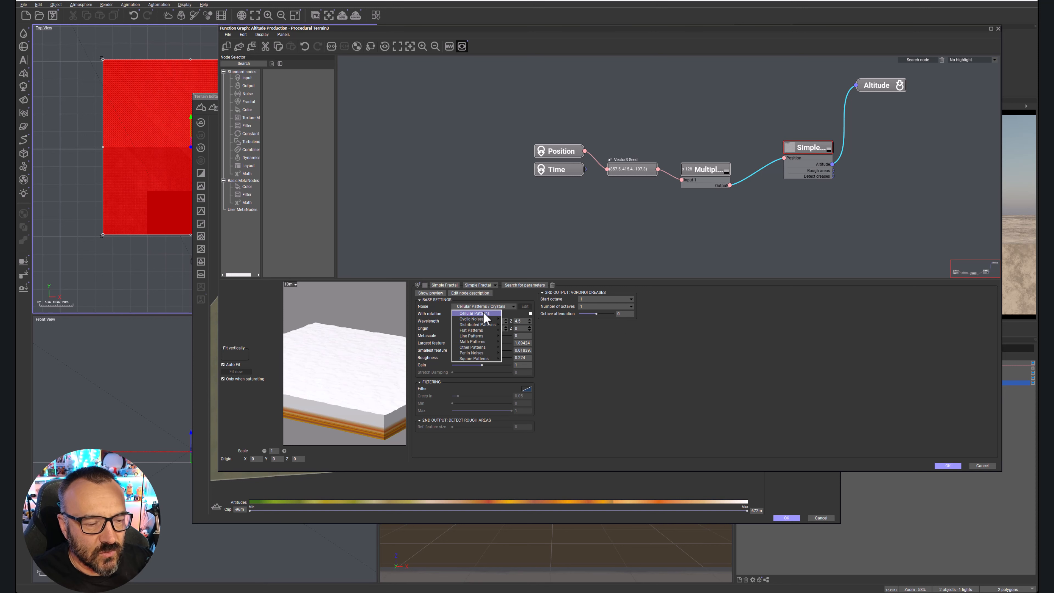
pyautogui.moveTo(484, 354)
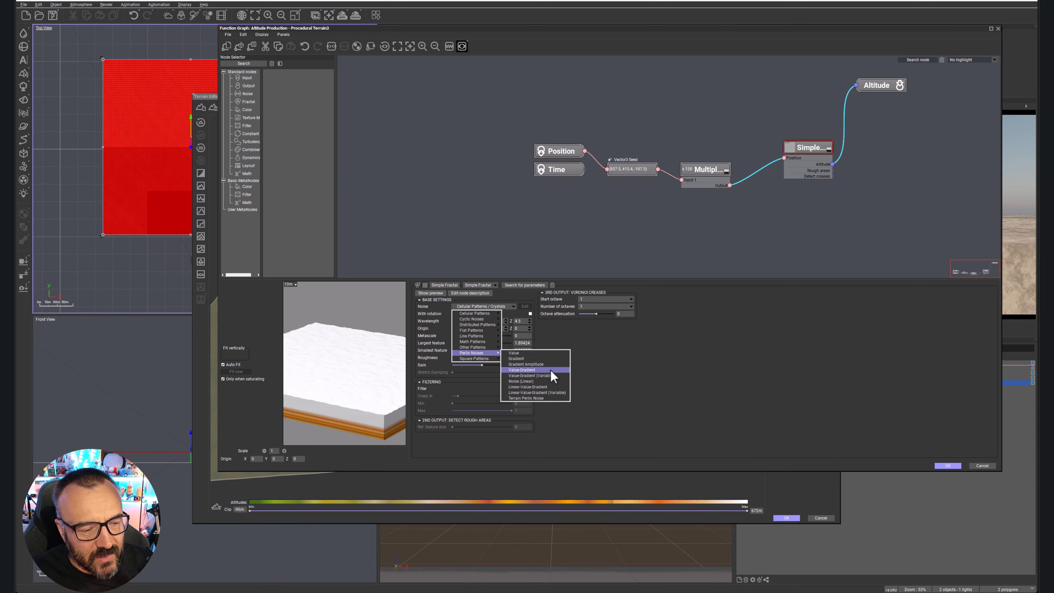
pyautogui.click(545, 370)
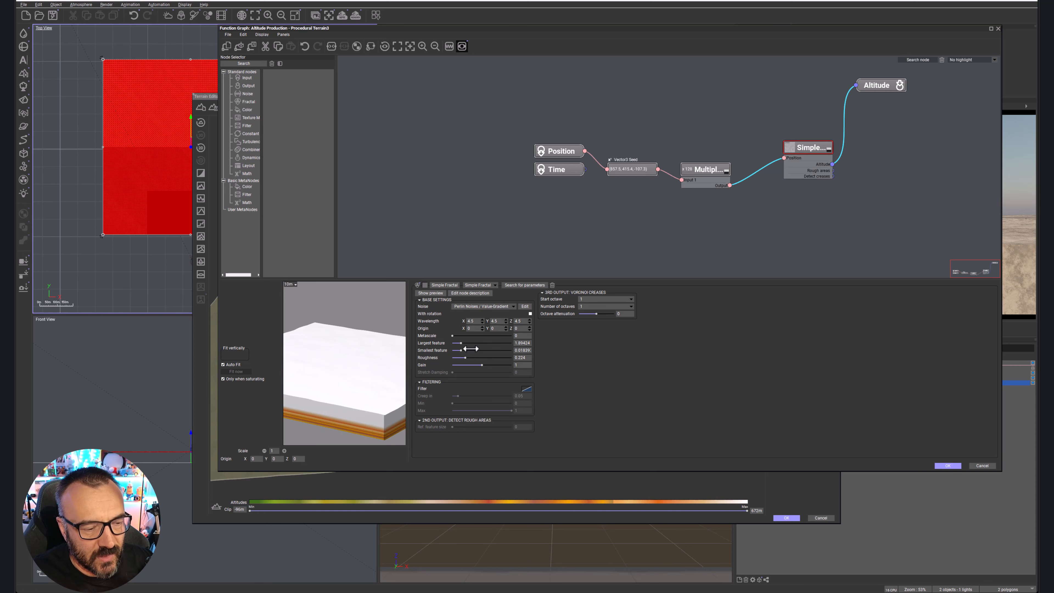
# Set the largest feature to about 41.6, smallest feature to about 0.024 and roughness to 0.387, then accept and inspect the terrain.
pyautogui.moveTo(471, 343)
pyautogui.mouseDown()
pyautogui.moveTo(484, 343)
pyautogui.moveTo(482, 358)
pyautogui.mouseUp()
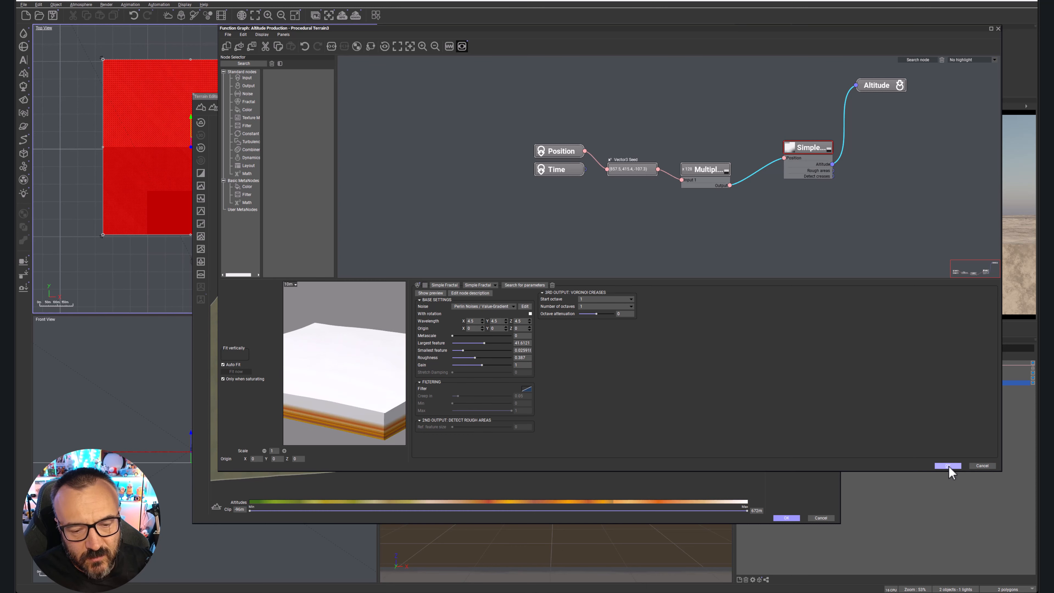
pyautogui.click(947, 466)
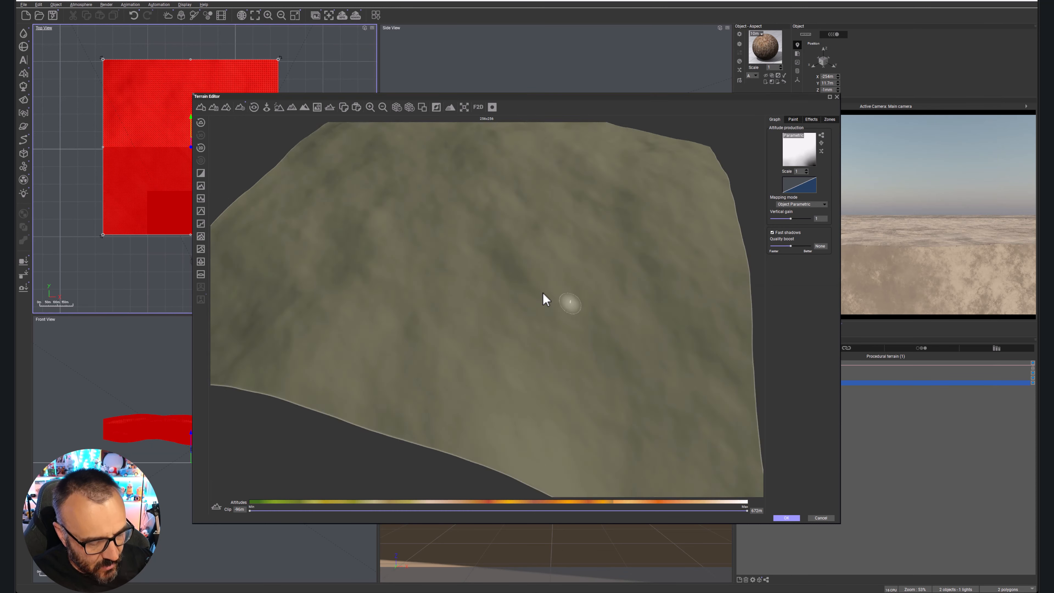
pyautogui.moveTo(543, 292); pyautogui.dragTo(564, 291, button='right')
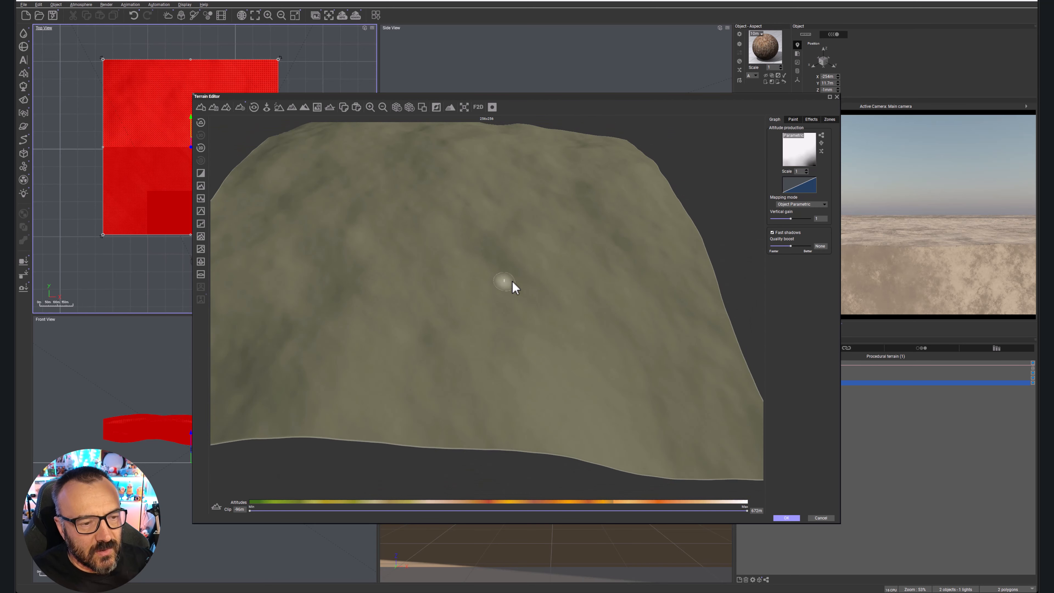
# Set the Simple Fractal's wavelength to 1 in X, Y and Z, accept the function graph, and inspect the terrain from several angles.
pyautogui.click(820, 136)
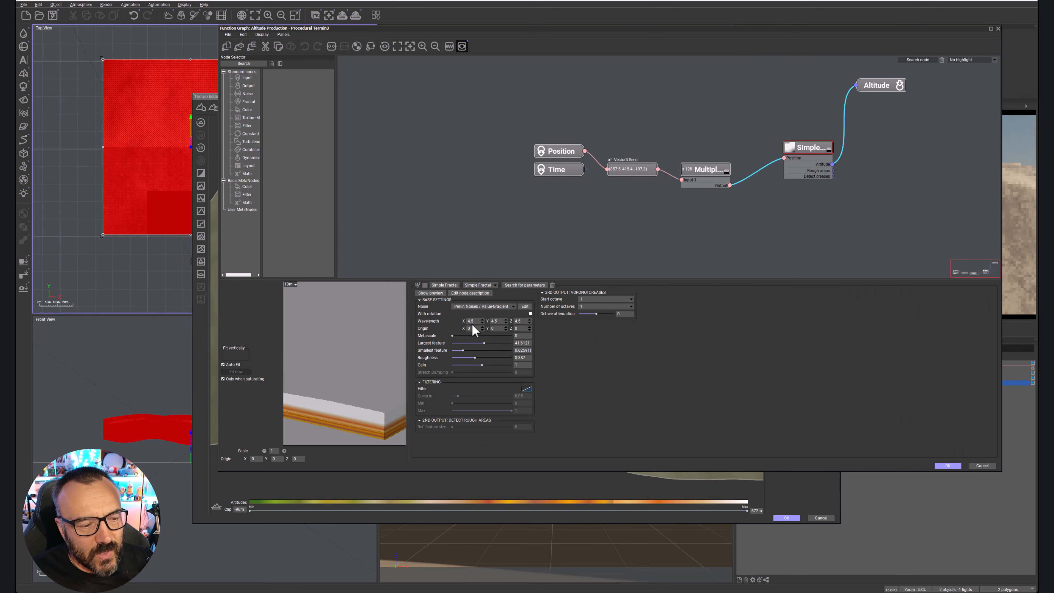
pyautogui.click(473, 321)
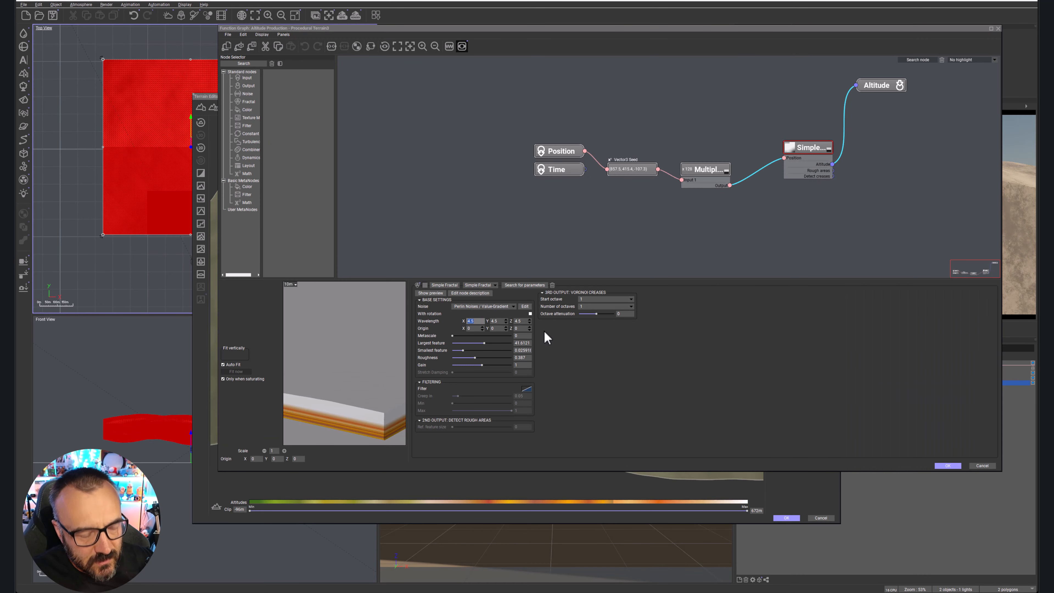
pyautogui.write('1')
pyautogui.click(494, 322)
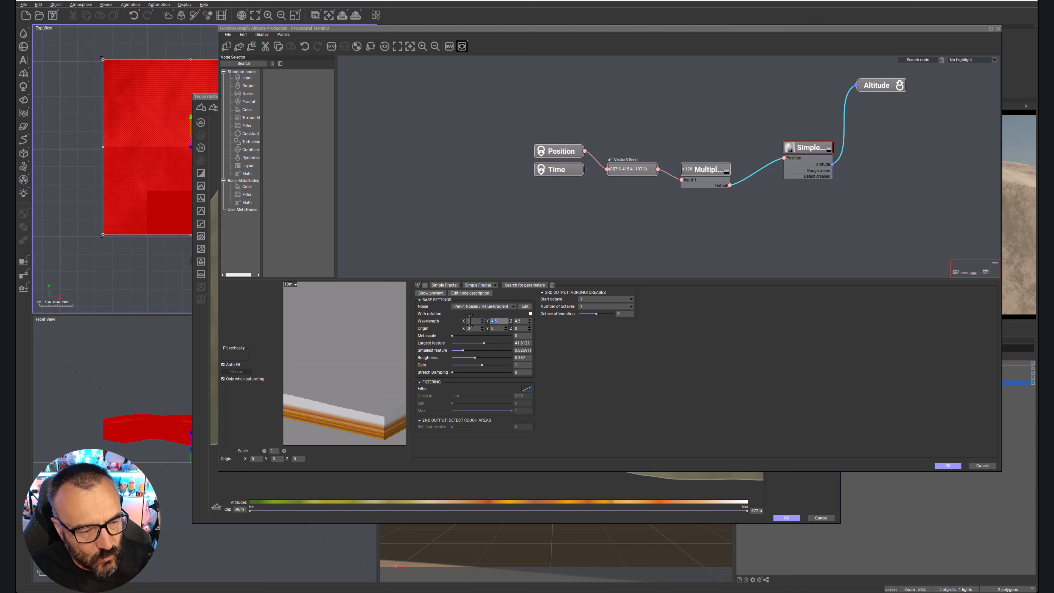
pyautogui.write('1')
pyautogui.press('Tab')
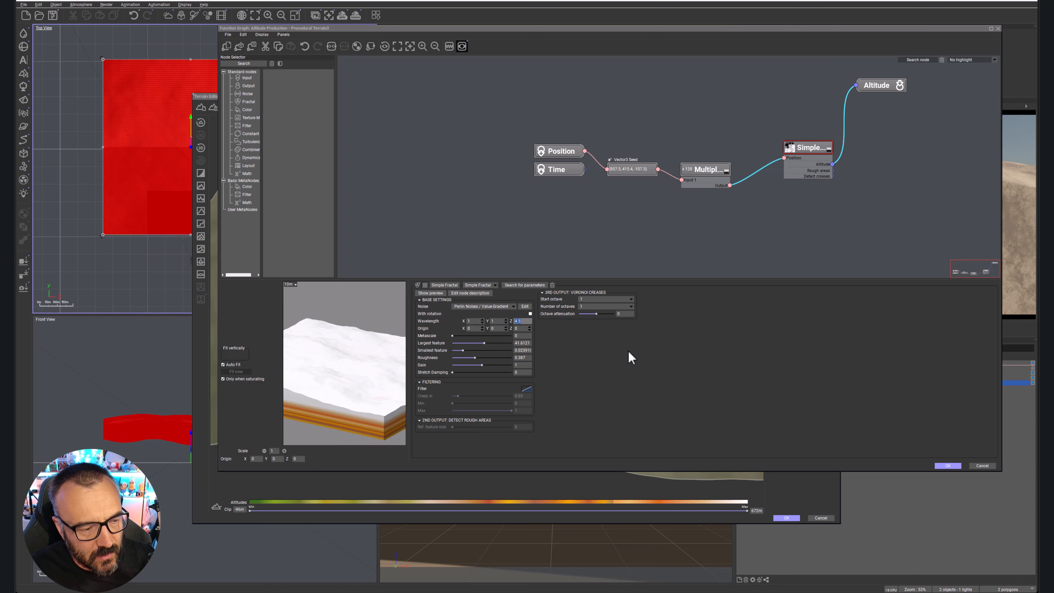
pyautogui.write('1')
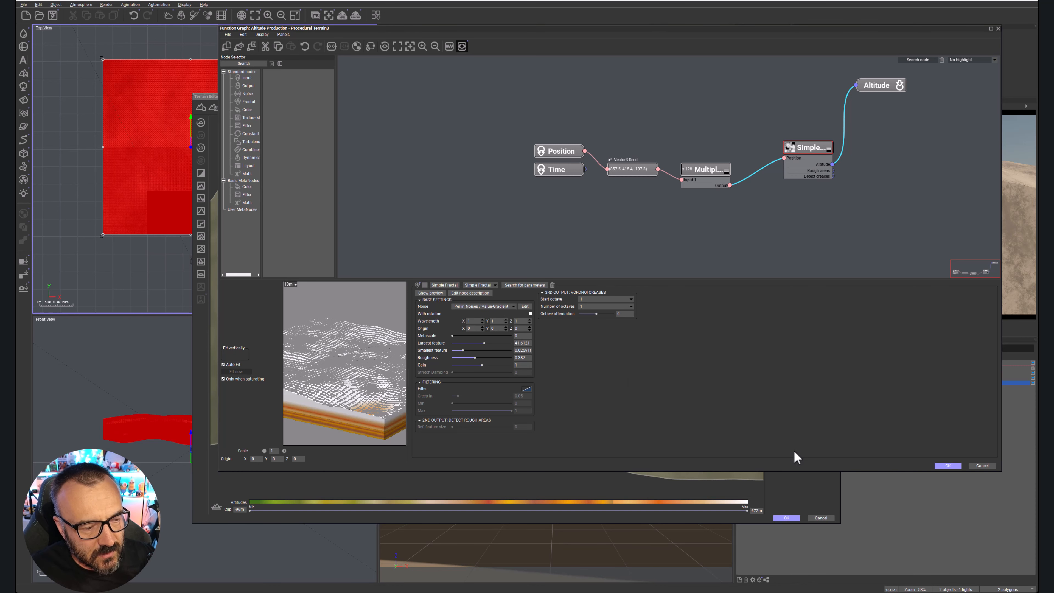
pyautogui.click(947, 465)
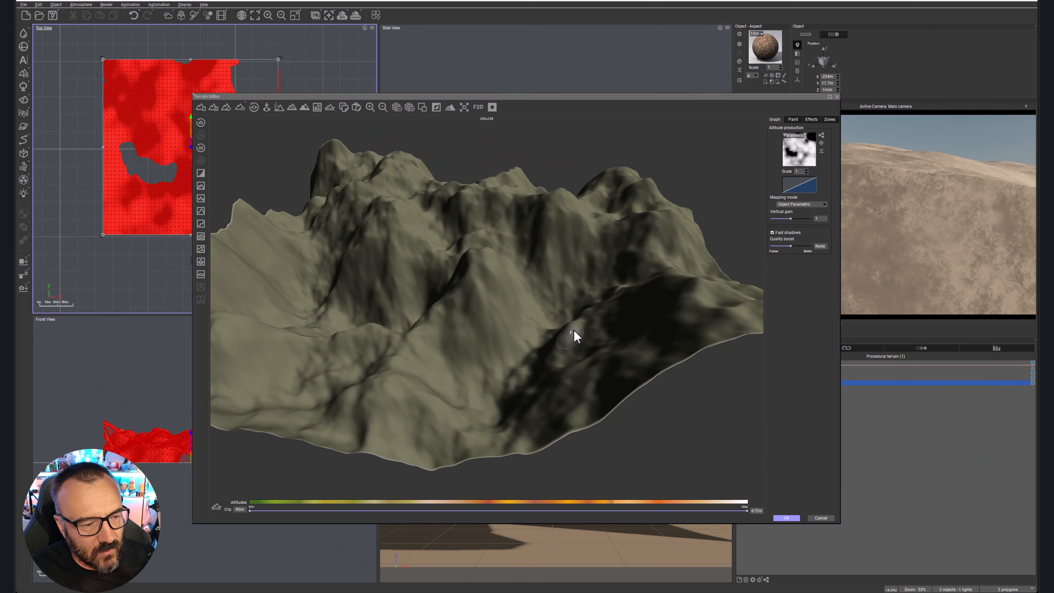
pyautogui.moveTo(498, 268); pyautogui.dragTo(485, 285, button='right')
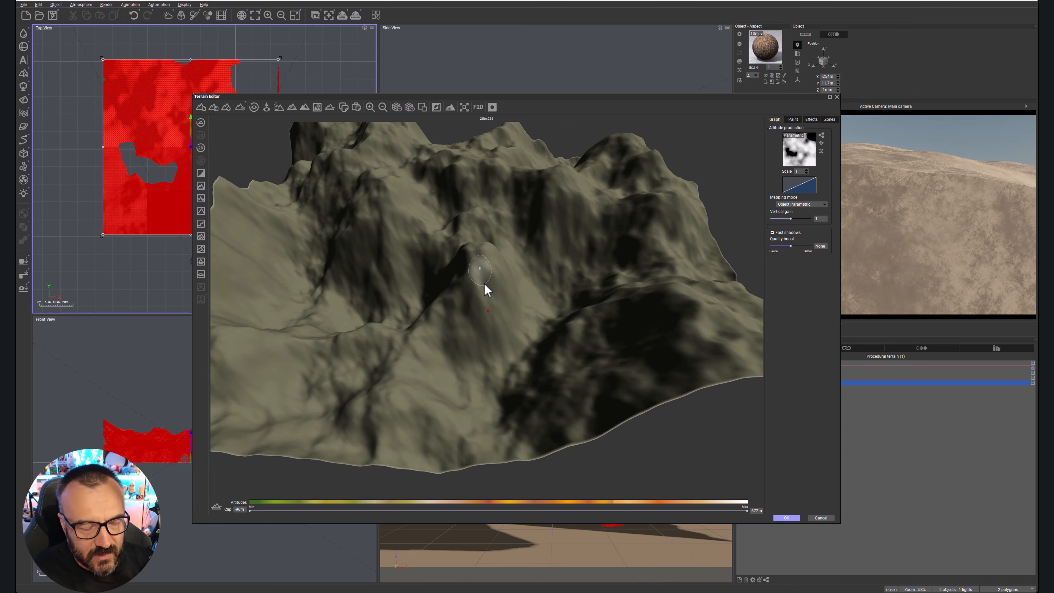
pyautogui.moveTo(573, 293); pyautogui.dragTo(538, 283, button='right')
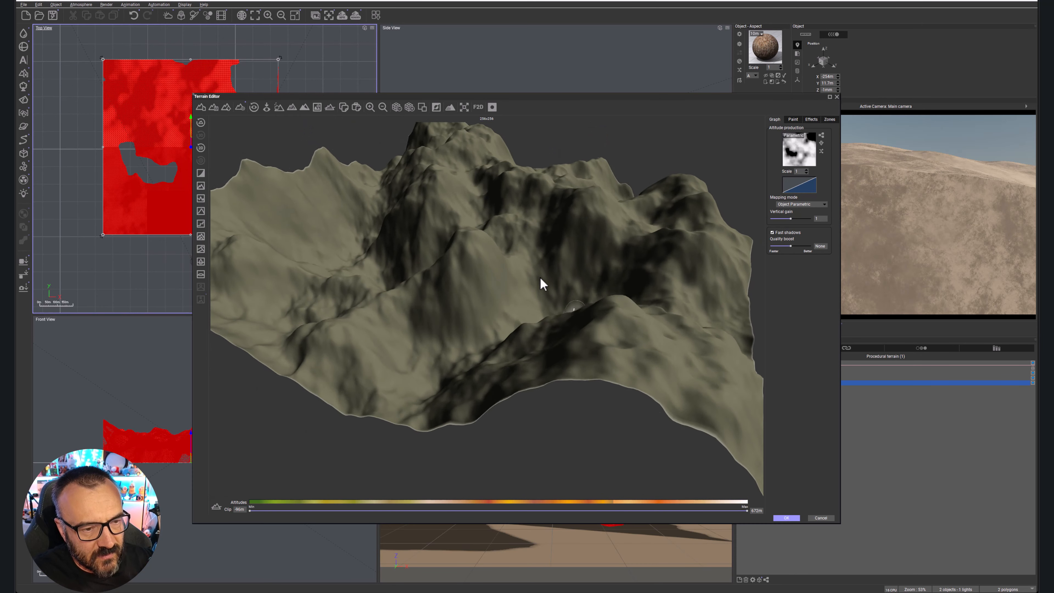
# Set the Simple Fractal's largest feature to about 11.15, roughness to 0.314 and gain to about 0.713, then accept the graph and inspect the terrain.
pyautogui.click(820, 136)
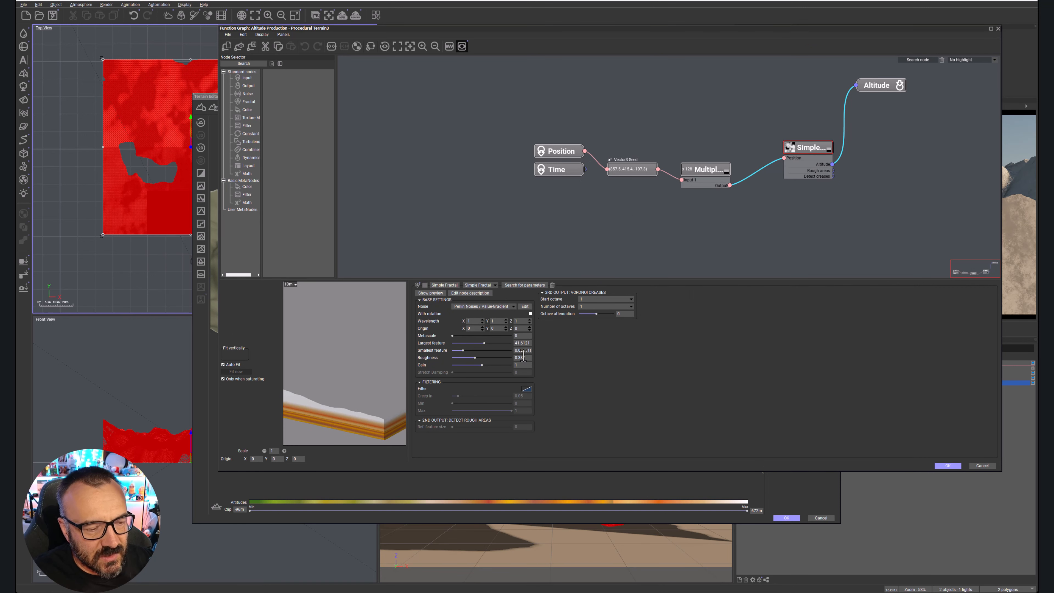
pyautogui.moveTo(480, 341); pyautogui.dragTo(478, 364)
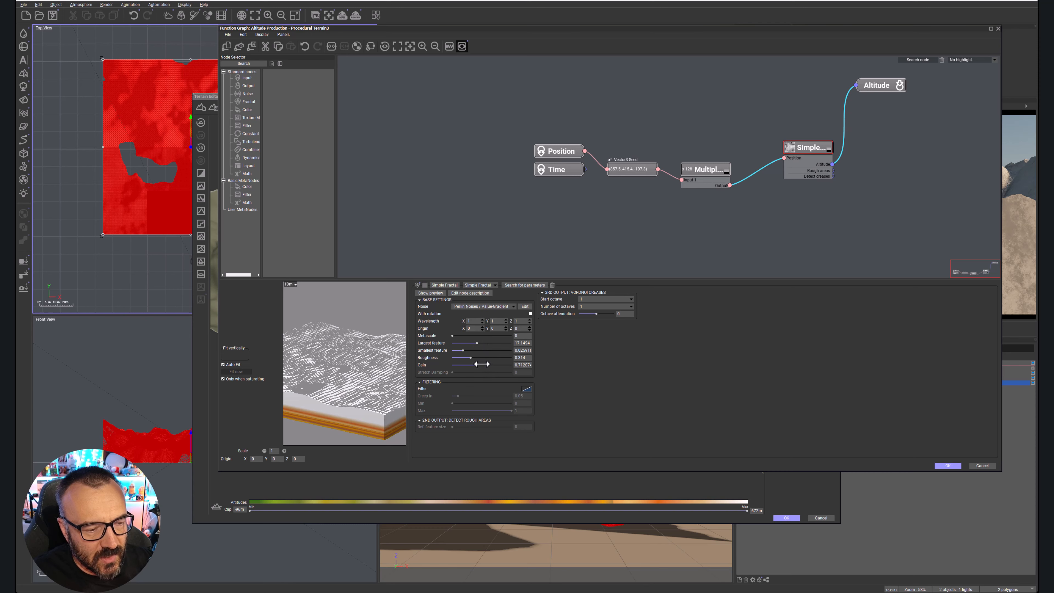
pyautogui.click(949, 465)
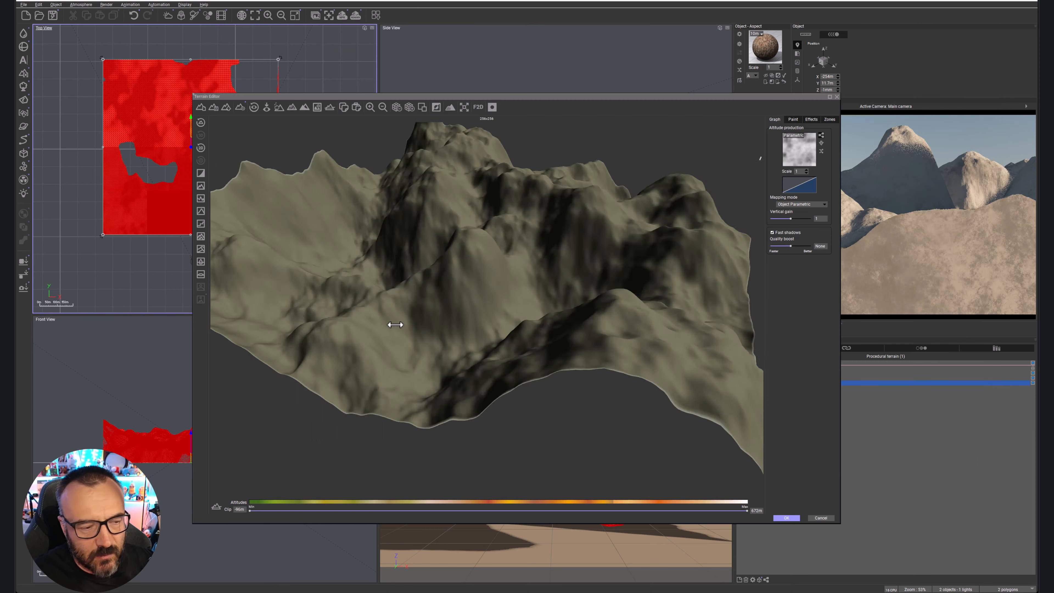
pyautogui.moveTo(418, 322); pyautogui.dragTo(440, 334)
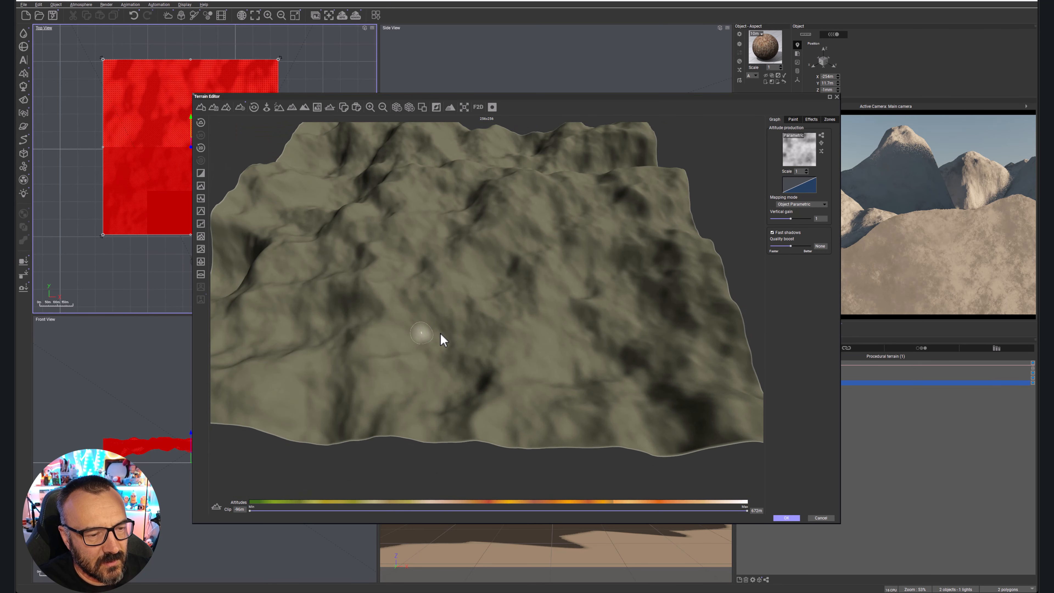
# Reopen the altitude function graph and rearrange the seed, Multiply, Simple Fractal and Altitude nodes to free space below them.
pyautogui.click(820, 136)
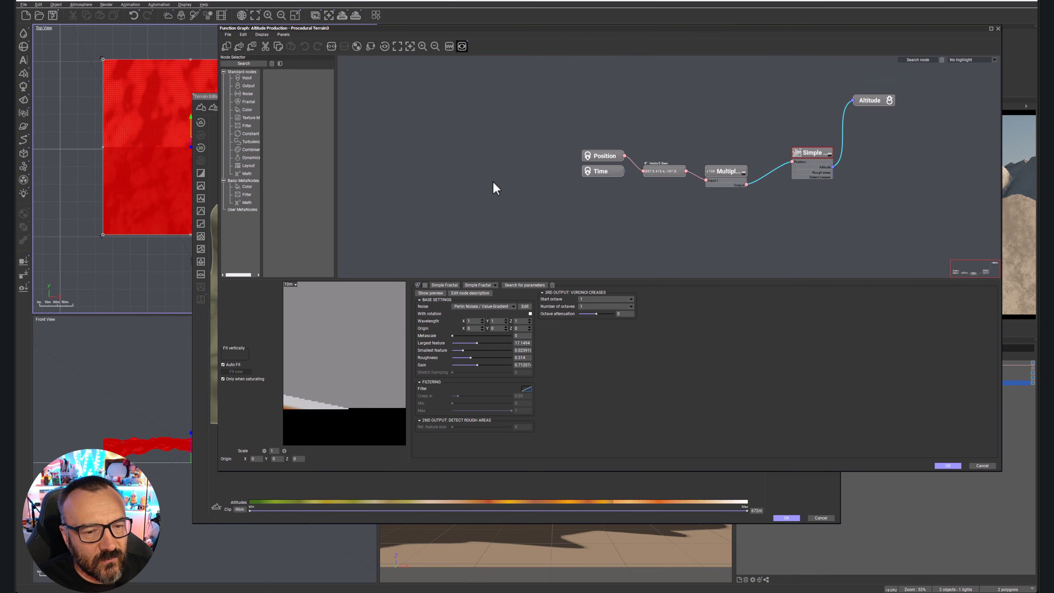
pyautogui.scroll(1, 778, 214)
pyautogui.click(774, 227)
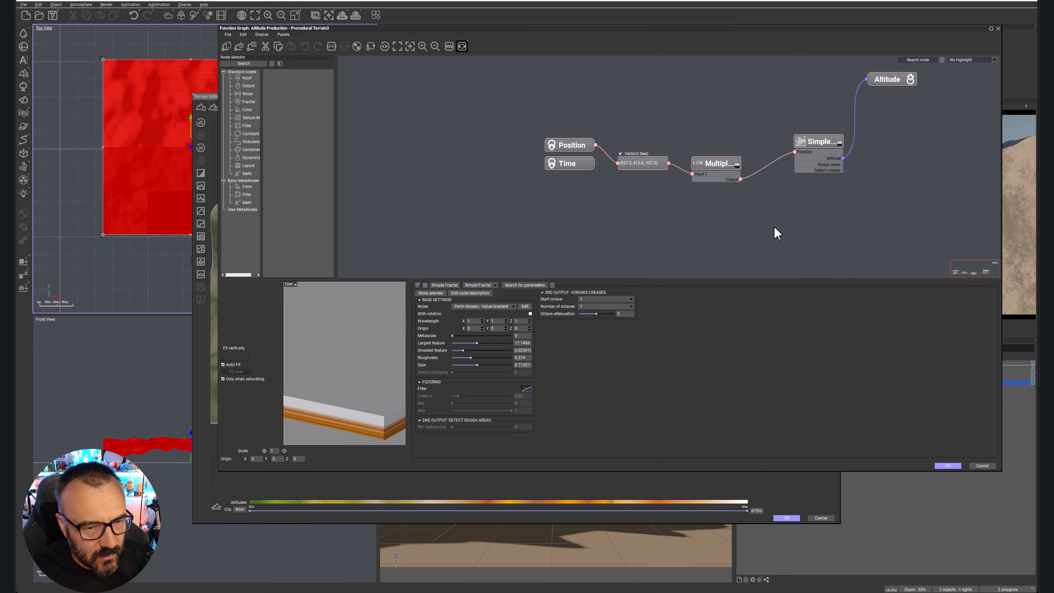
pyautogui.moveTo(800, 210); pyautogui.dragTo(658, 204, button='middle')
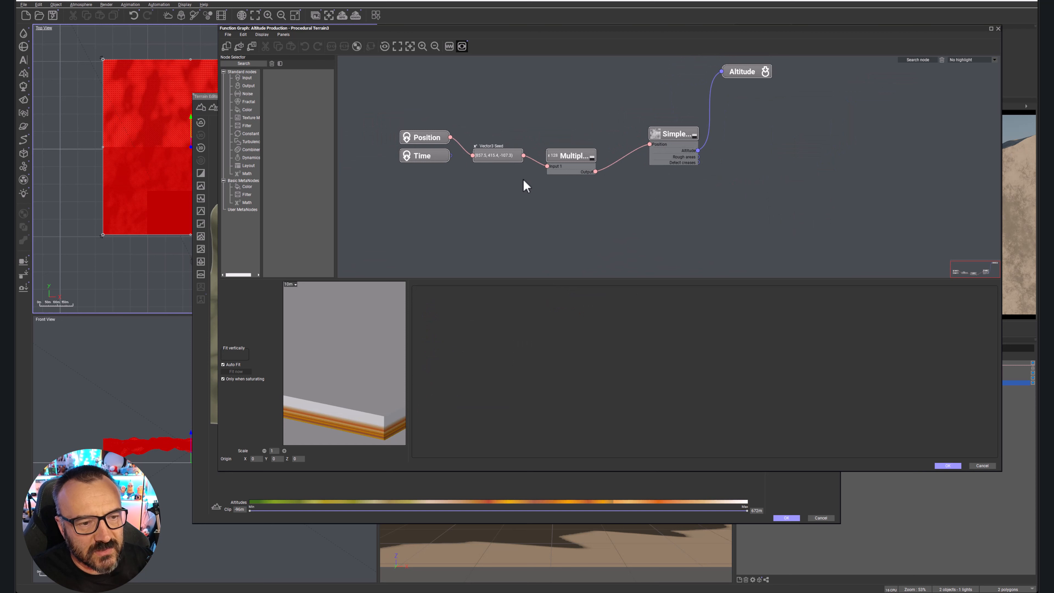
pyautogui.moveTo(469, 97); pyautogui.dragTo(697, 219)
pyautogui.moveTo(678, 132); pyautogui.dragTo(671, 99)
pyautogui.moveTo(740, 77); pyautogui.dragTo(788, 84)
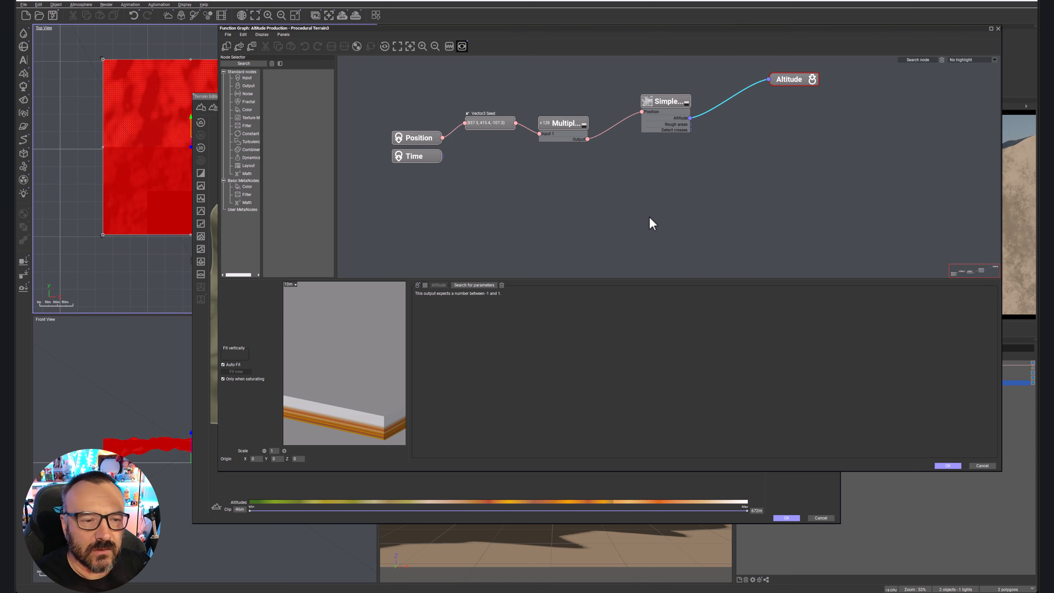
# Select the Position and Time nodes and look through the available Input nodes.
pyautogui.moveTo(353, 100); pyautogui.dragTo(458, 228)
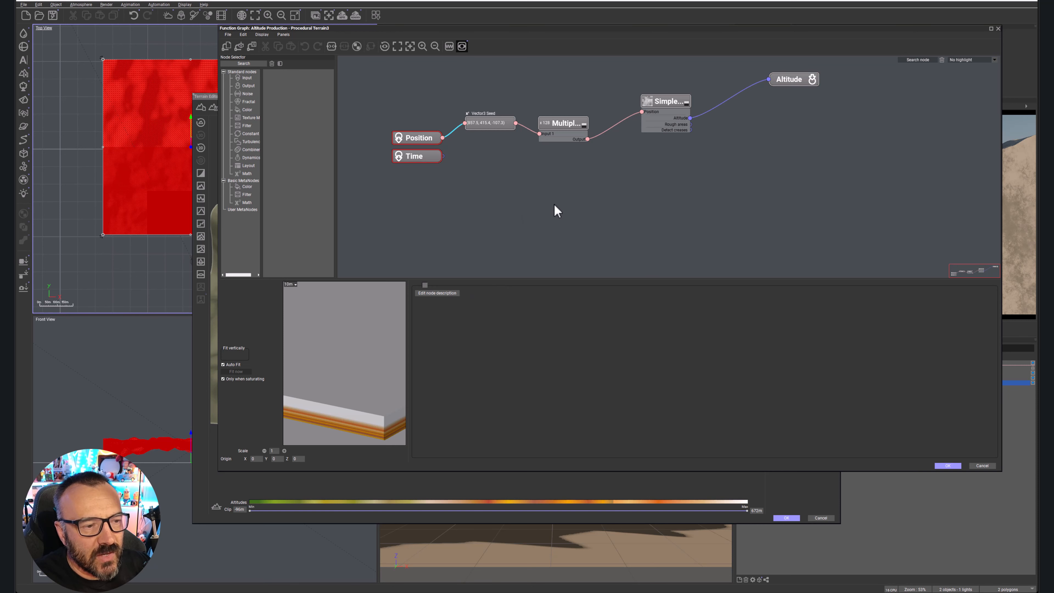
pyautogui.click(247, 78)
pyautogui.scroll(-3, 290, 85)
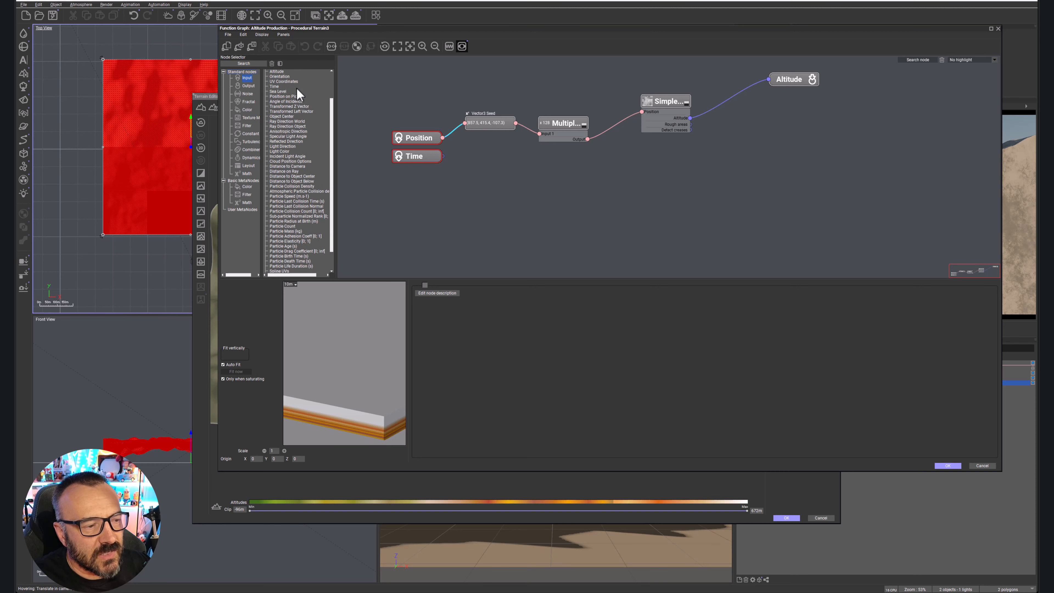
pyautogui.scroll(3, 297, 88)
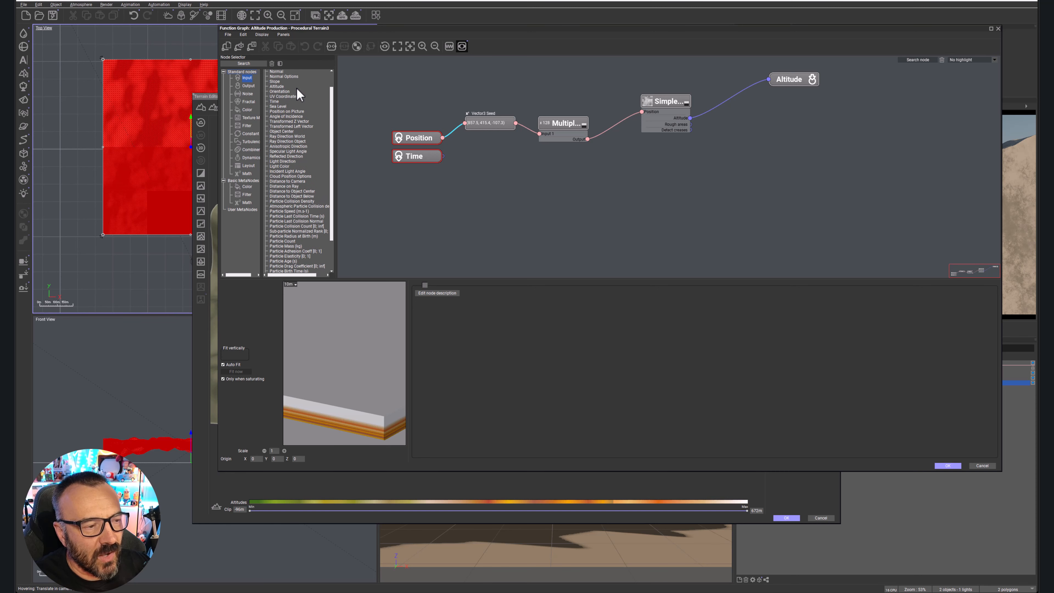
pyautogui.click(297, 86)
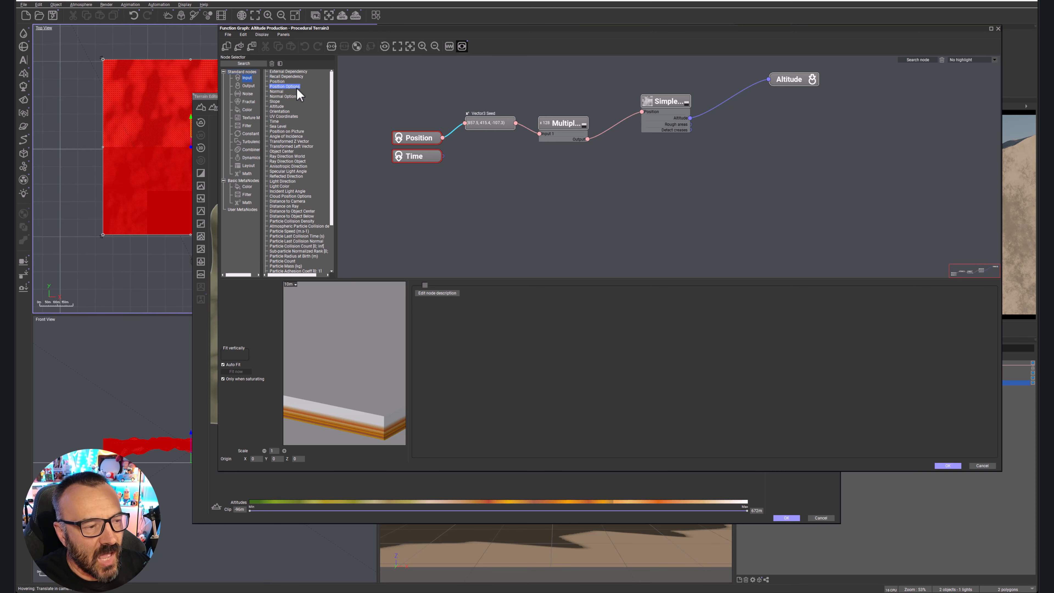
pyautogui.click(533, 201)
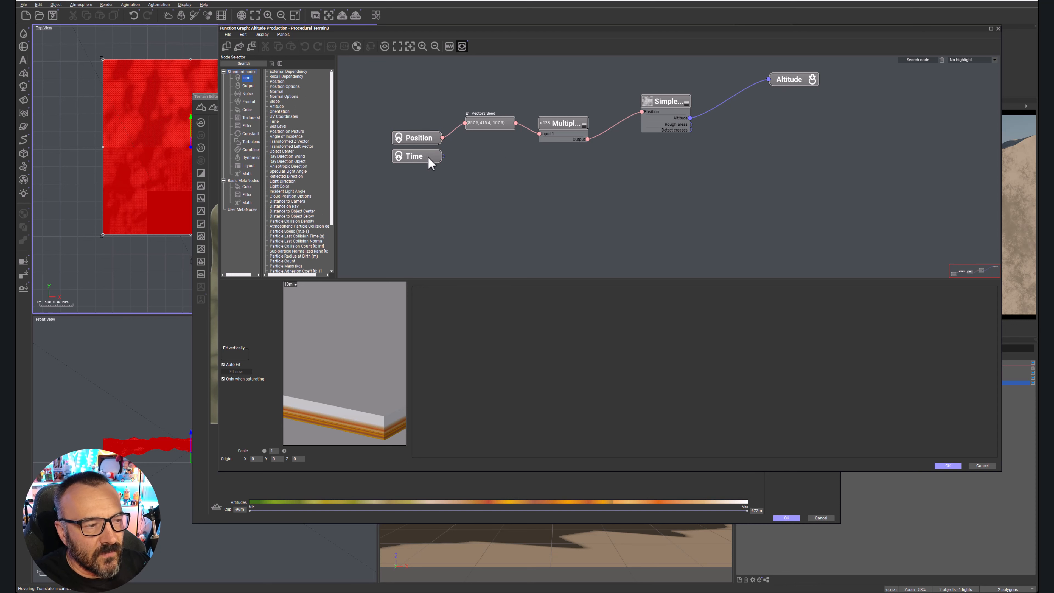
# Add a Projected Texture Map node below the Multiply node and open the bitmap browser for its image.
pyautogui.click(248, 118)
pyautogui.click(290, 72)
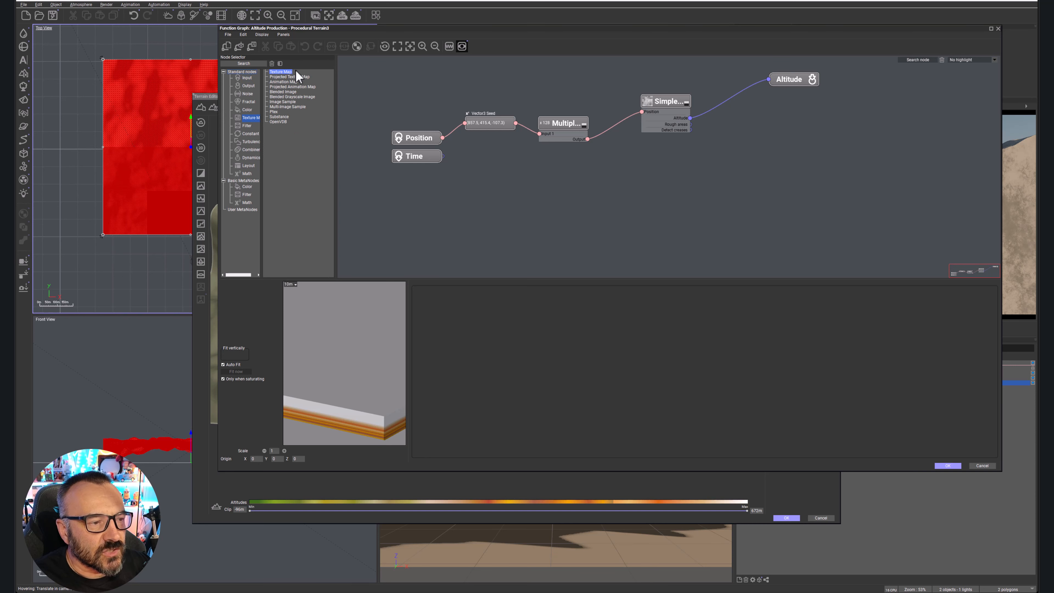
pyautogui.moveTo(286, 78); pyautogui.dragTo(597, 209)
pyautogui.moveTo(618, 203); pyautogui.dragTo(557, 178)
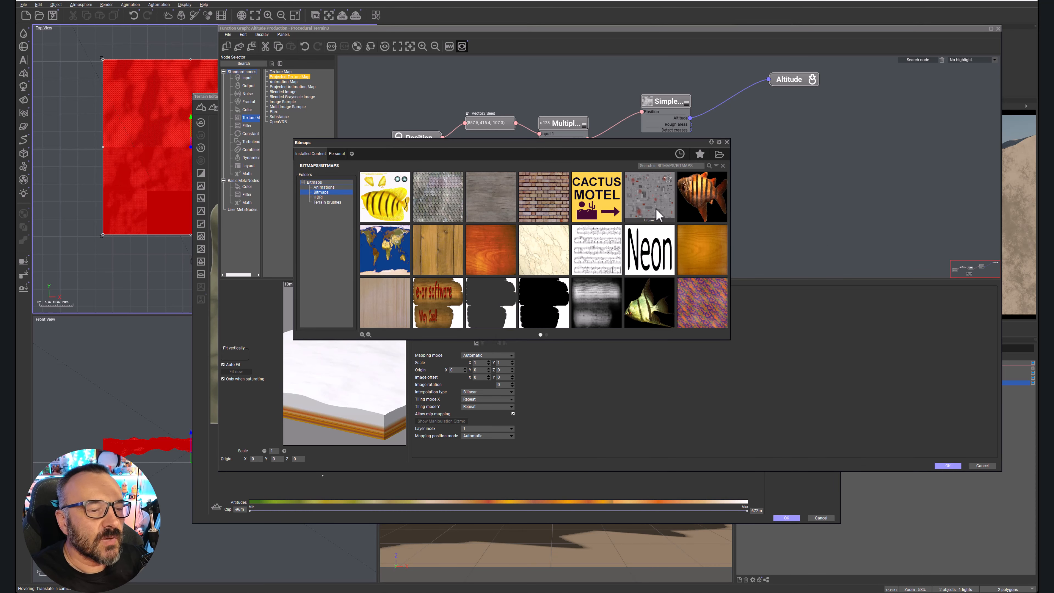
# Load the height field TIF from the tutorials resources folder into the Projected Texture Map, with Color as the image type.
pyautogui.moveTo(656, 214)
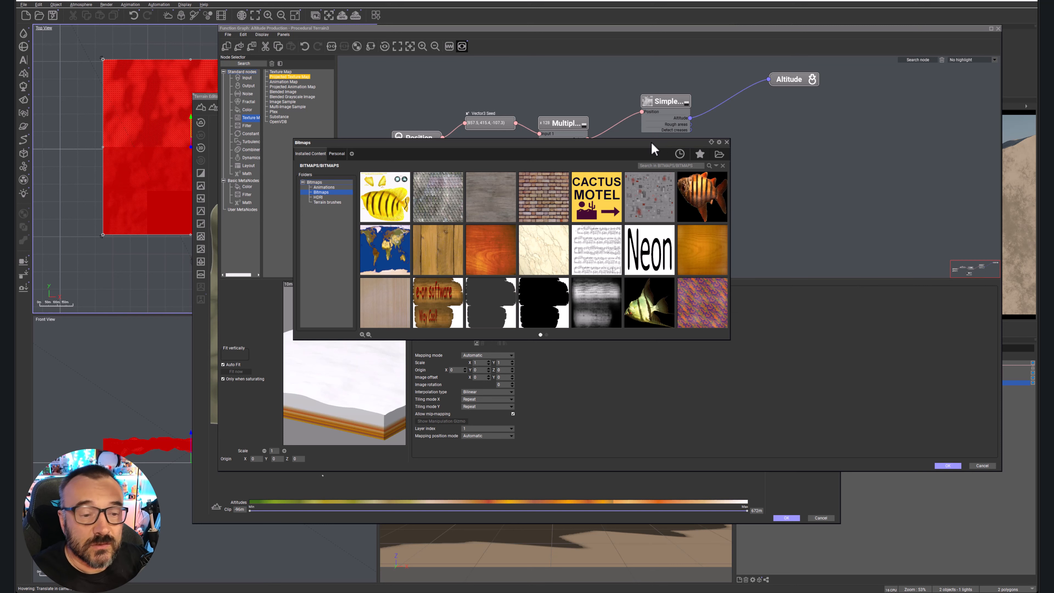
pyautogui.click(716, 154)
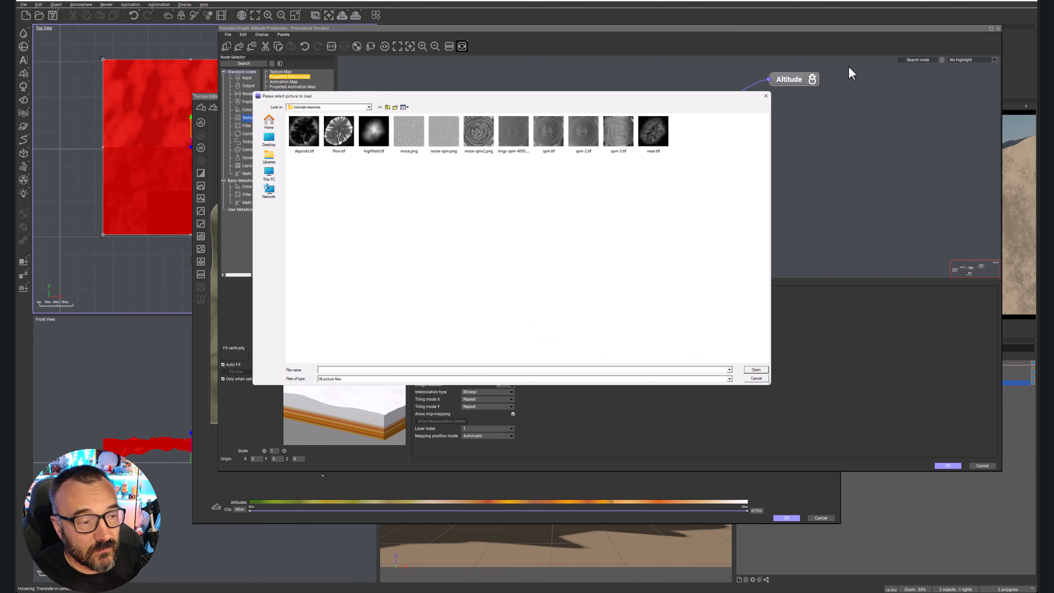
pyautogui.click(376, 133)
pyautogui.click(760, 370)
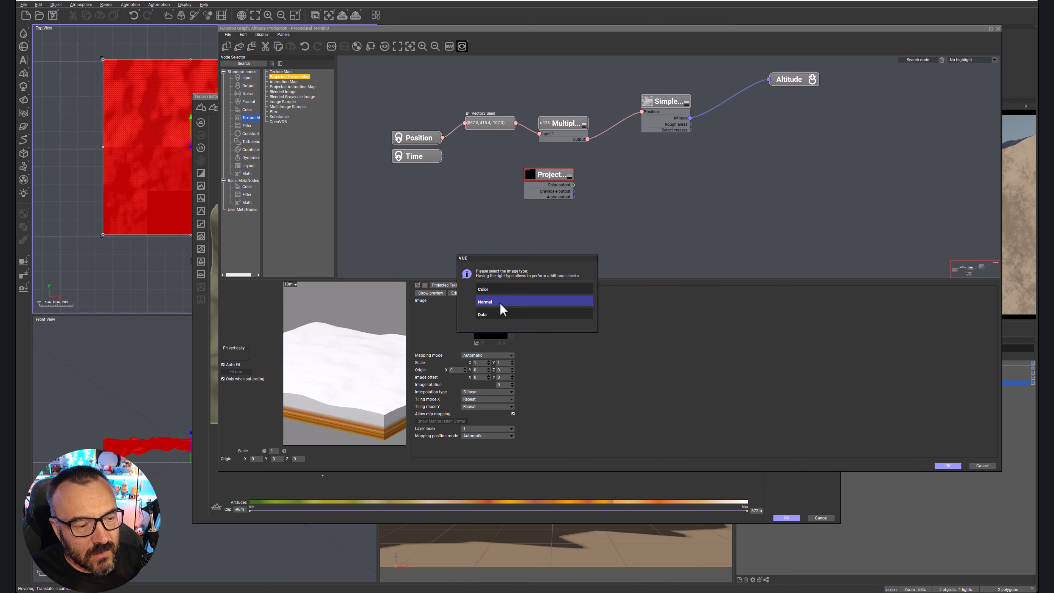
pyautogui.click(499, 290)
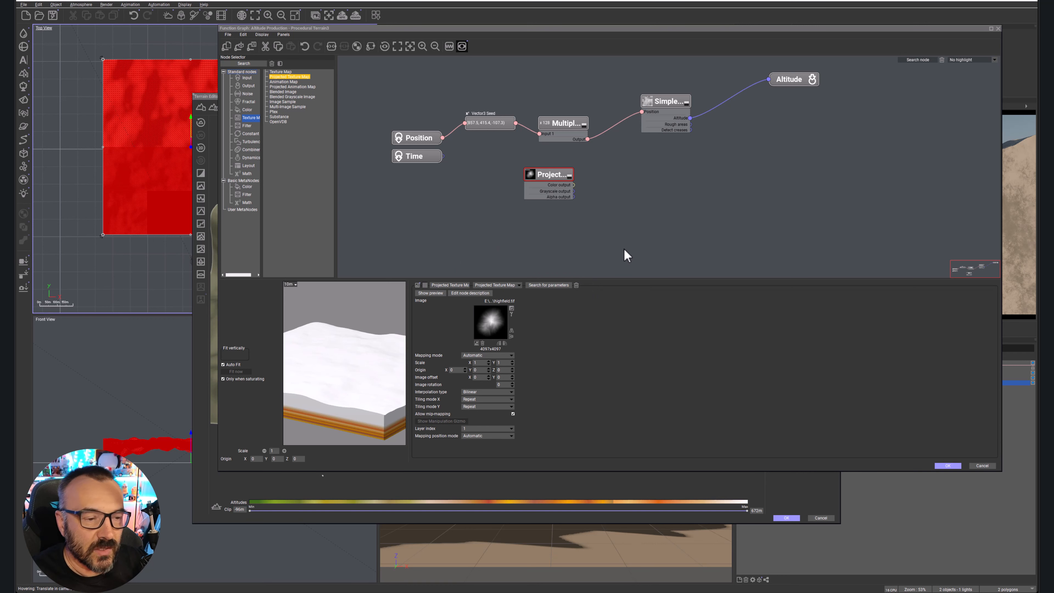
# Reposition the Projected Texture Map node and add a Blender node between the Simple Fractal and Altitude.
pyautogui.moveTo(553, 174); pyautogui.dragTo(629, 175)
pyautogui.click(486, 221)
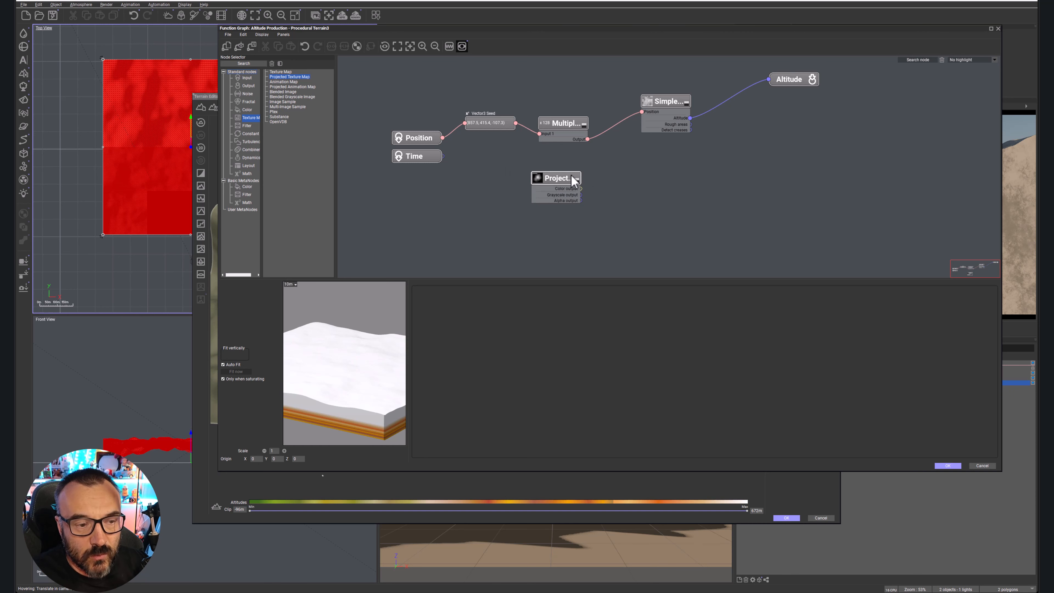
pyautogui.rightClick(664, 169)
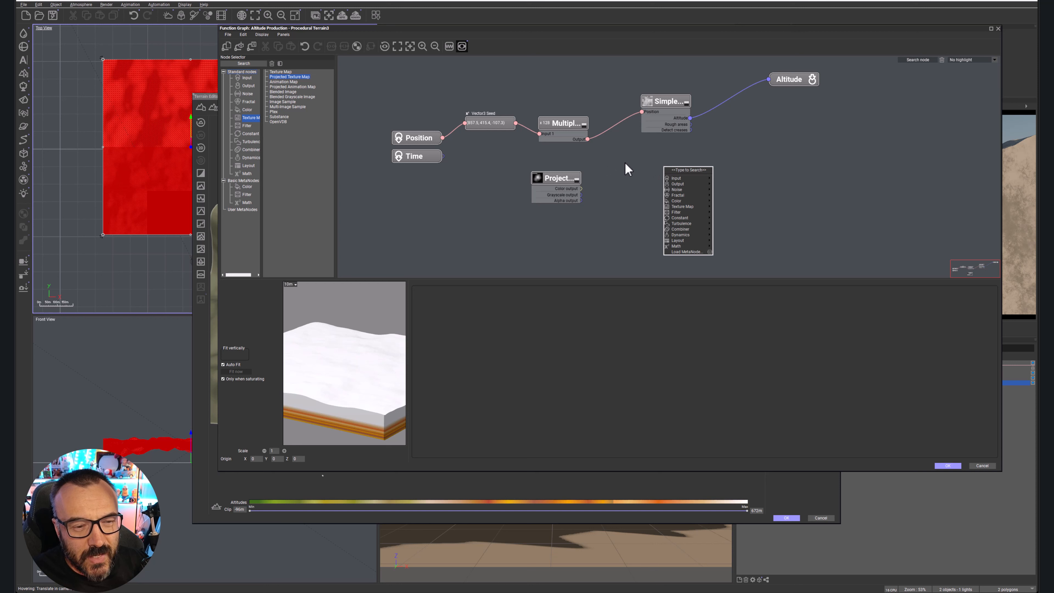
pyautogui.click(250, 151)
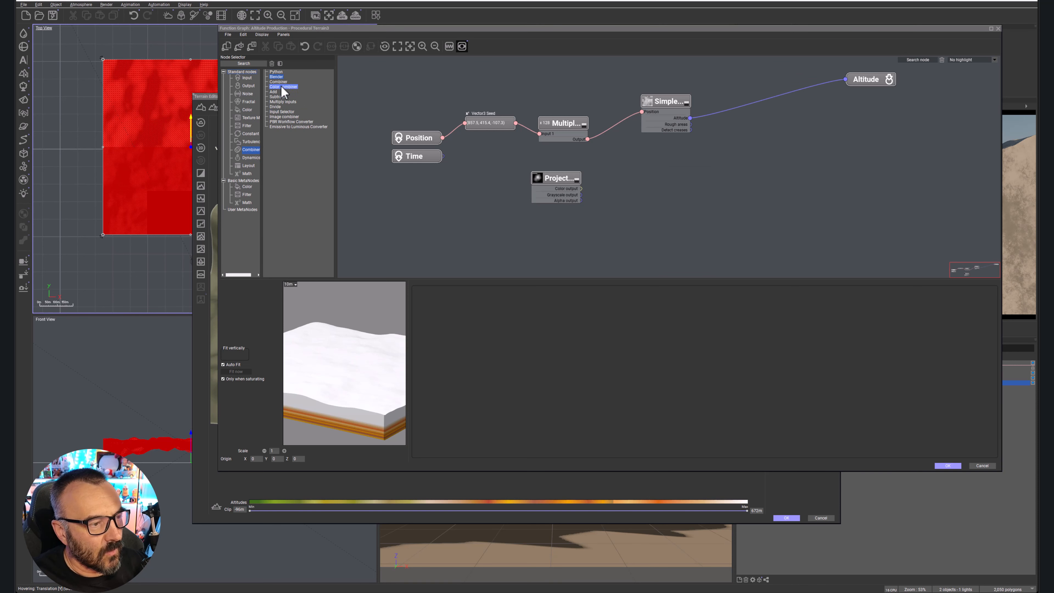
pyautogui.moveTo(275, 76); pyautogui.dragTo(789, 131)
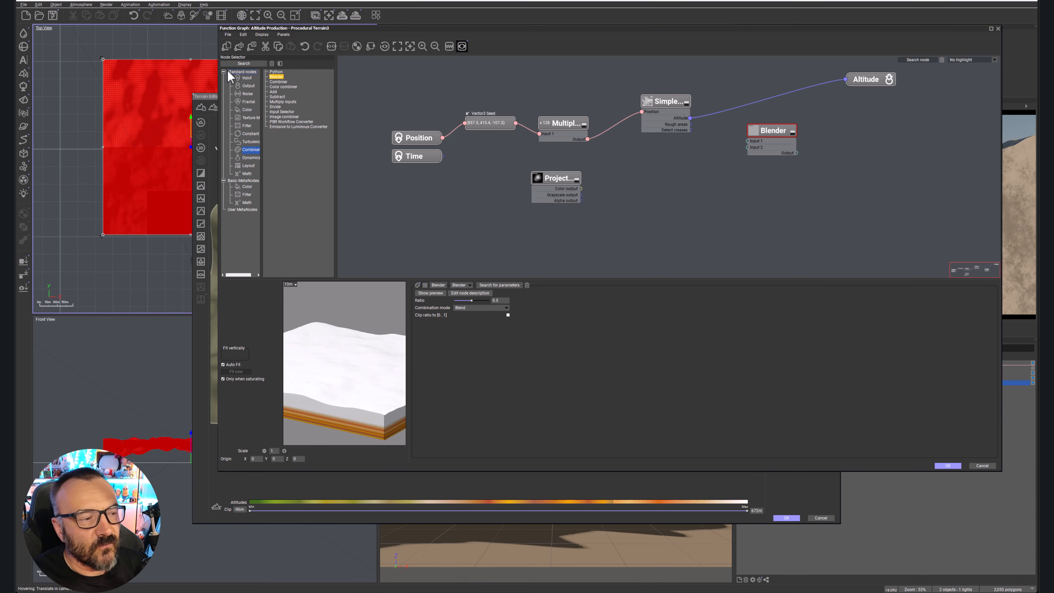
# Try a Combiner node fed by the Projected Texture Map's grayscale output, and delete it.
pyautogui.moveTo(277, 81); pyautogui.dragTo(760, 182)
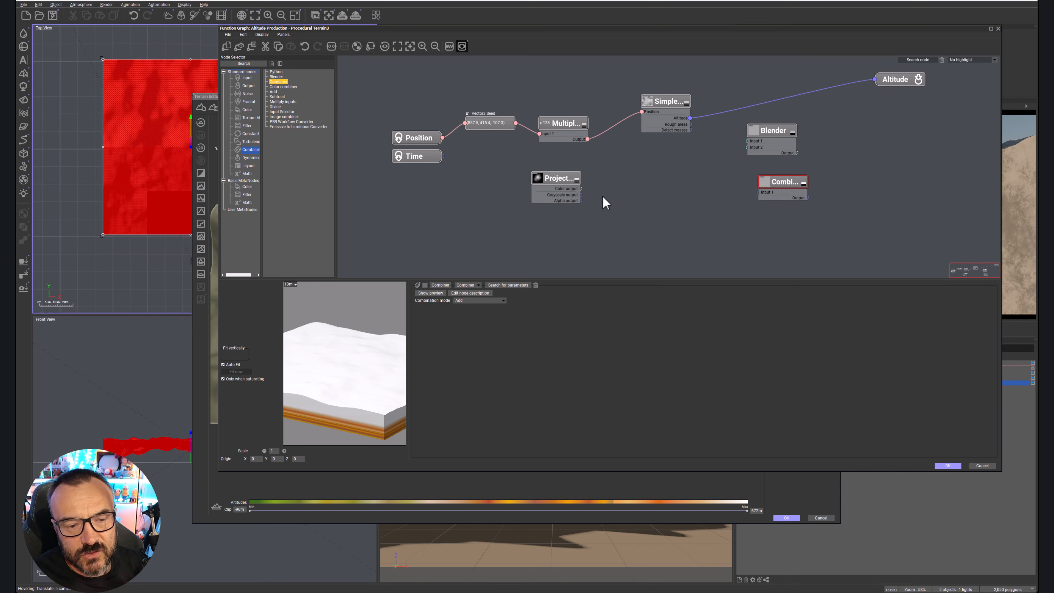
pyautogui.moveTo(581, 194); pyautogui.dragTo(759, 192)
pyautogui.click(776, 182)
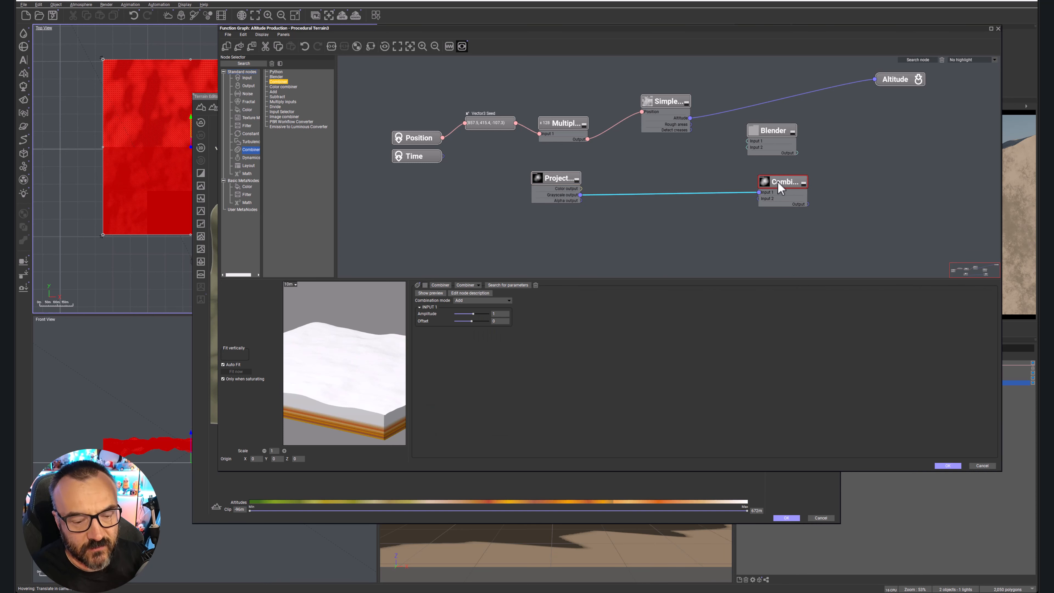
pyautogui.press('Delete')
# Connect the Simple Fractal's altitude and the texture map's grayscale output to Blender inputs 1 and 2, and Blender's output to Altitude.
pyautogui.click(768, 131)
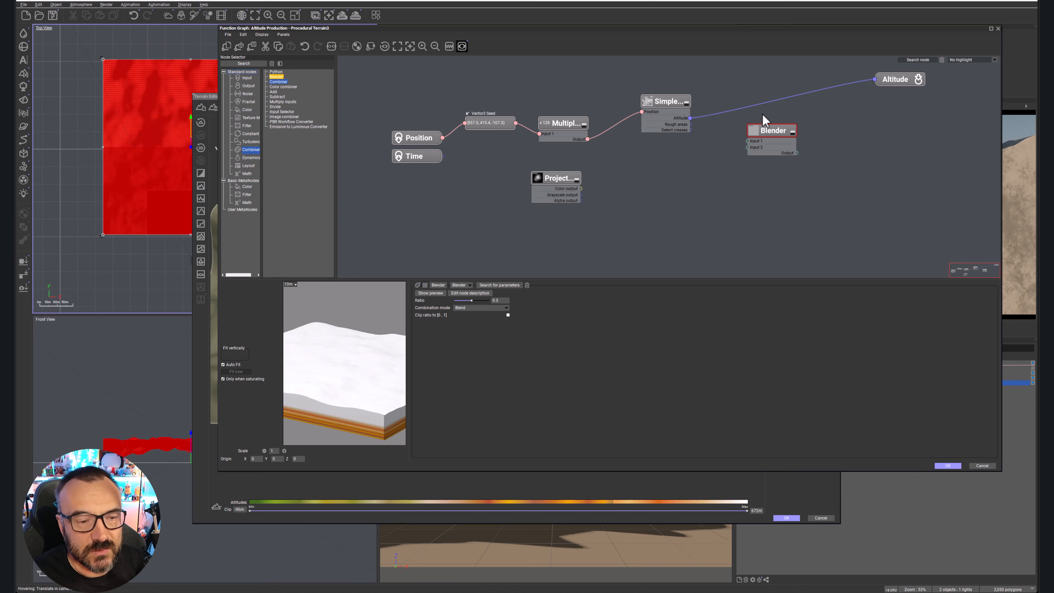
pyautogui.moveTo(689, 119); pyautogui.dragTo(747, 141)
pyautogui.click(579, 191)
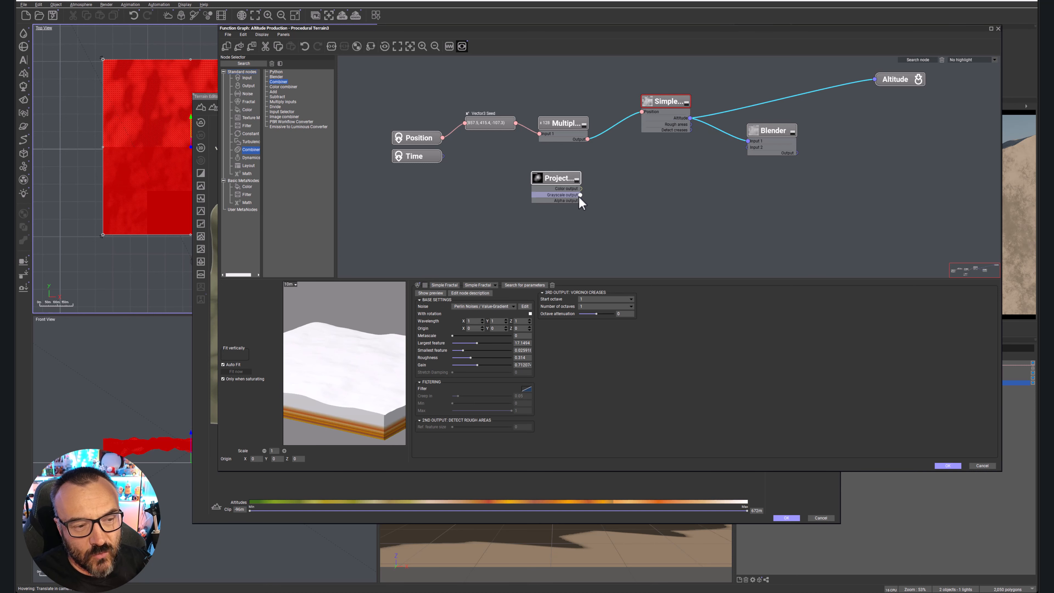
pyautogui.moveTo(579, 196); pyautogui.dragTo(875, 79)
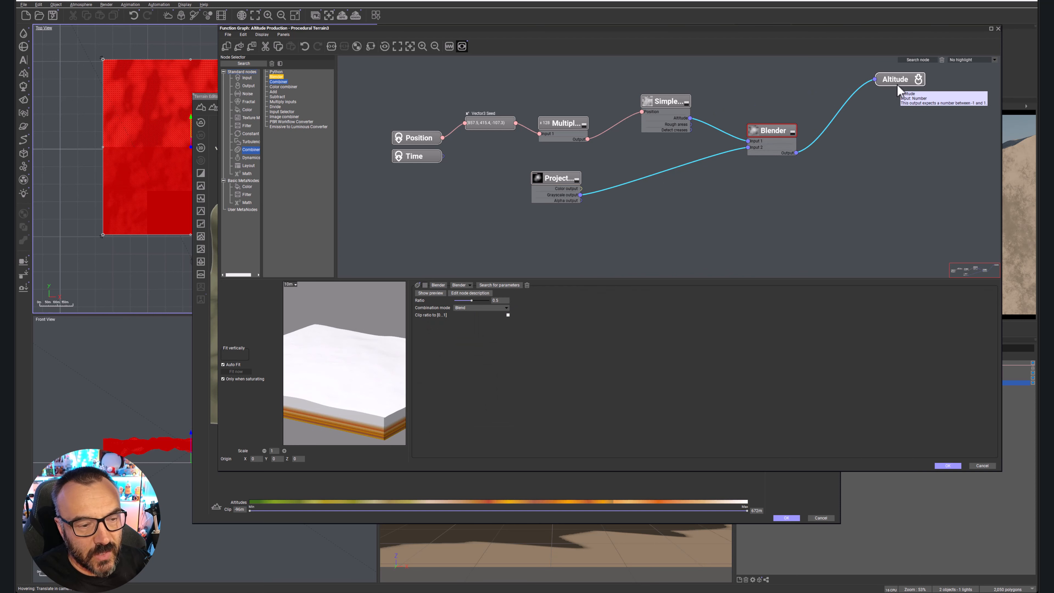
pyautogui.moveTo(554, 182); pyautogui.dragTo(572, 185)
# Keep the Blender's combination mode at Blend, set its ratio to 1, accept the graph and inspect the terrain up close.
pyautogui.click(770, 153)
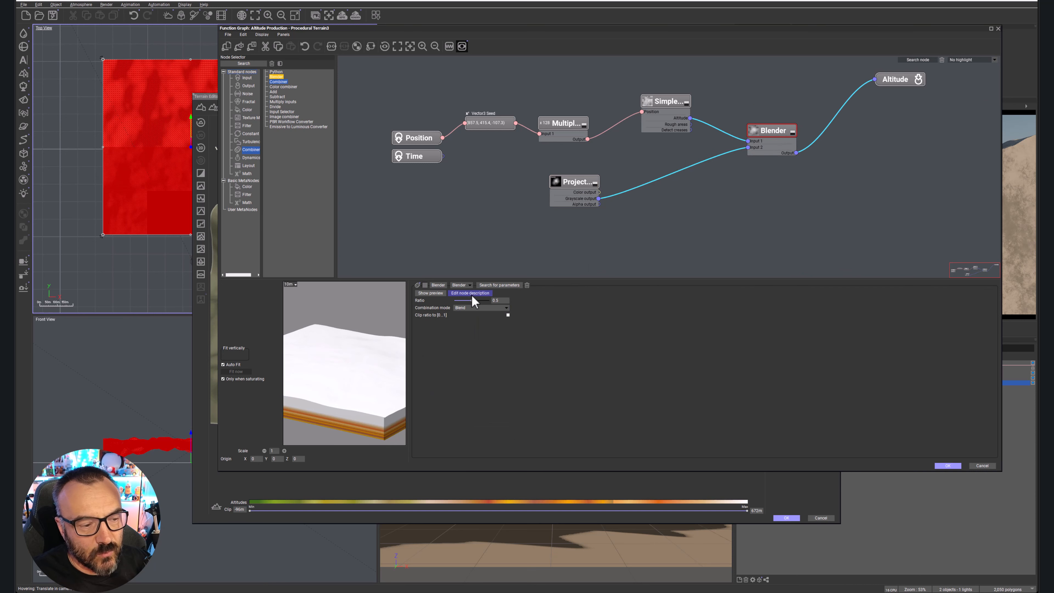
pyautogui.click(478, 307)
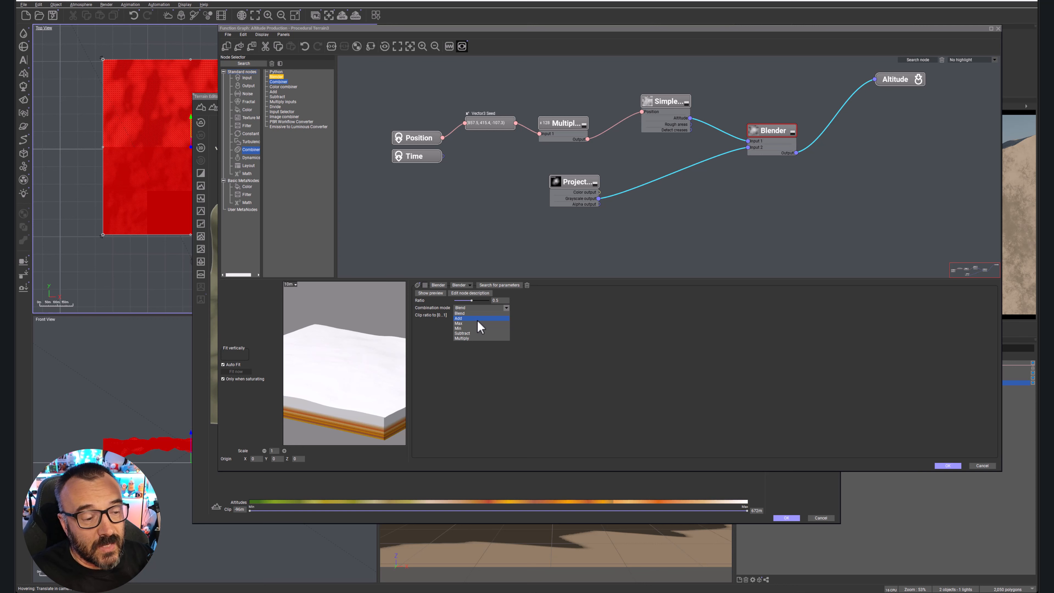
pyautogui.click(481, 313)
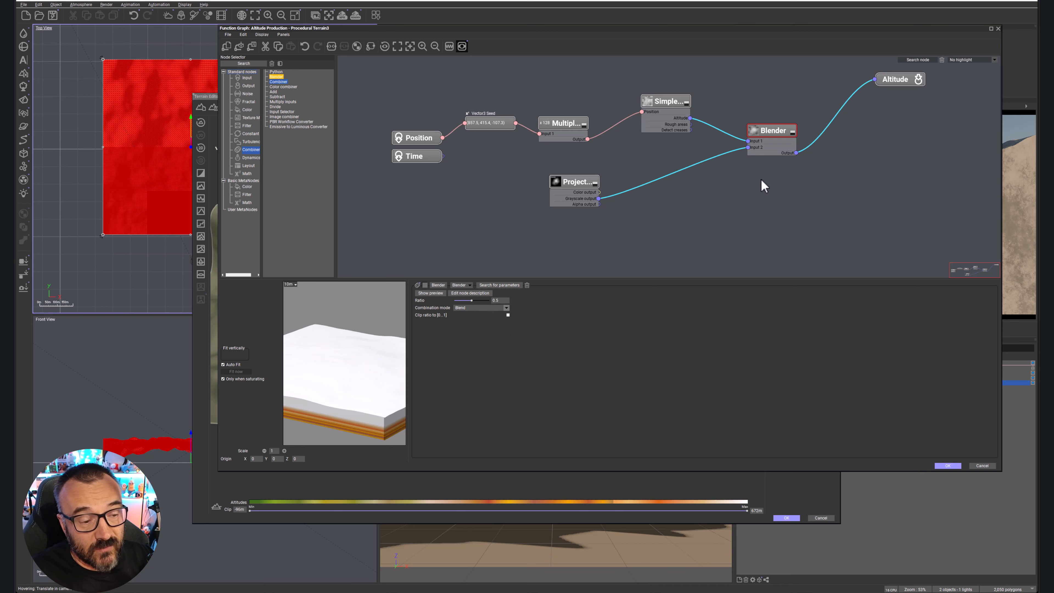
pyautogui.moveTo(471, 300); pyautogui.dragTo(490, 300)
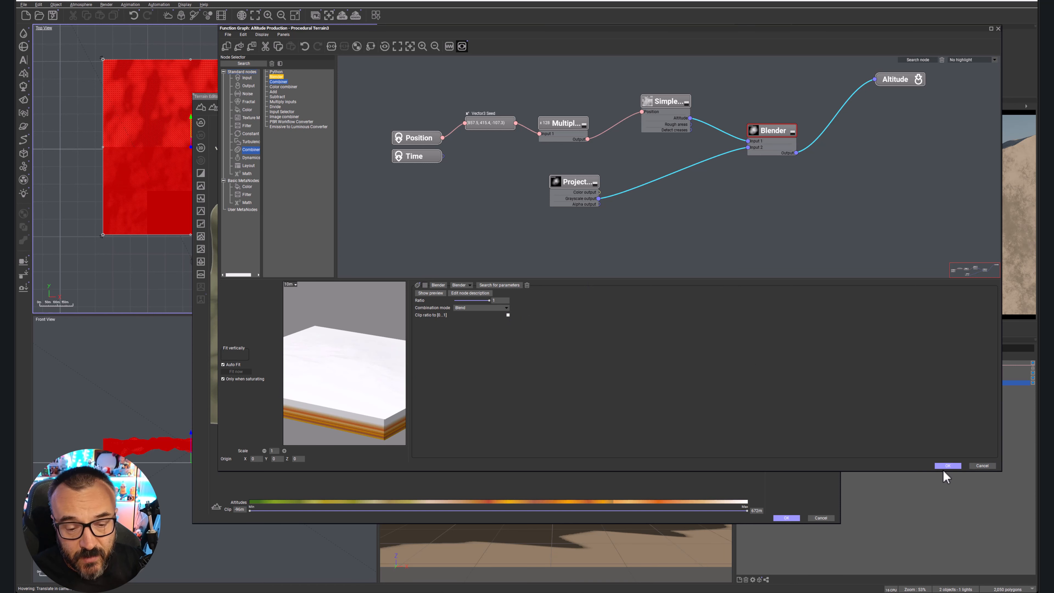
pyautogui.click(947, 466)
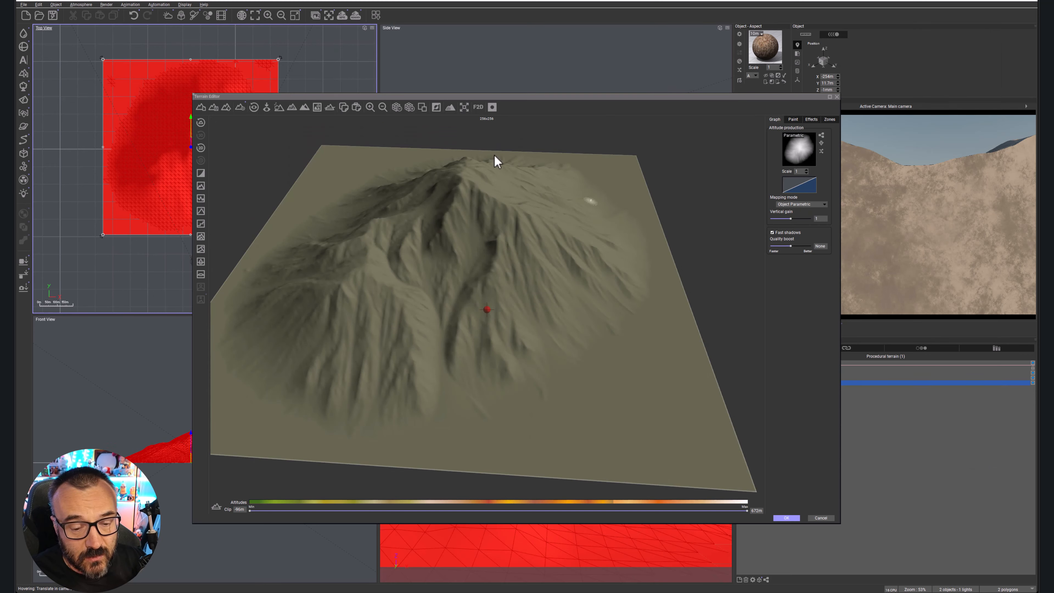
pyautogui.moveTo(520, 341)
pyautogui.mouseDown(button='right')
pyautogui.moveTo(537, 345)
pyautogui.moveTo(583, 271)
pyautogui.moveTo(581, 292)
pyautogui.moveTo(501, 337)
pyautogui.mouseUp(button='right')
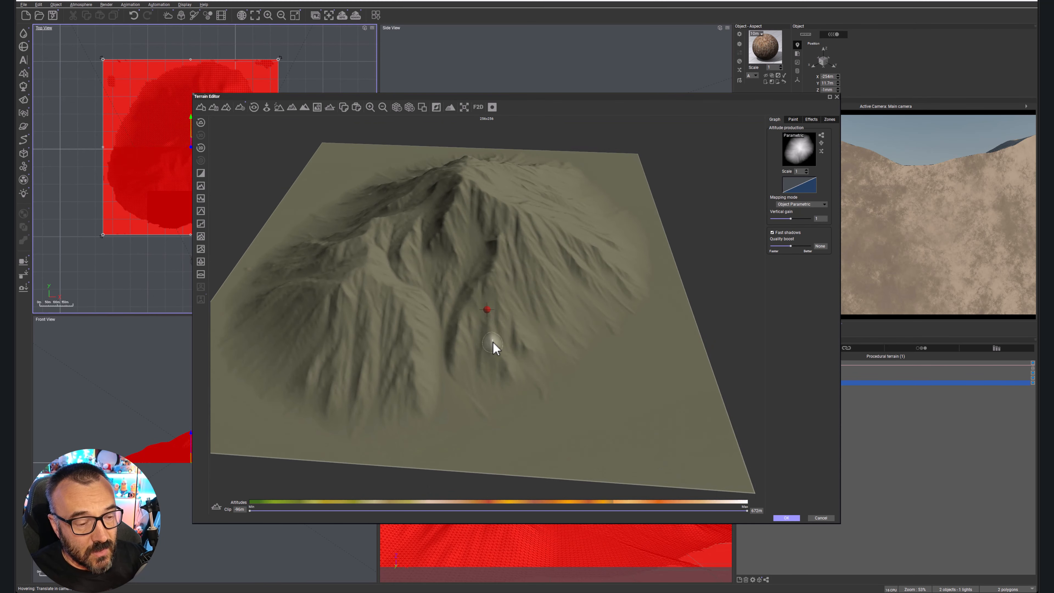
pyautogui.scroll(5, 494, 345)
pyautogui.scroll(-5, 494, 343)
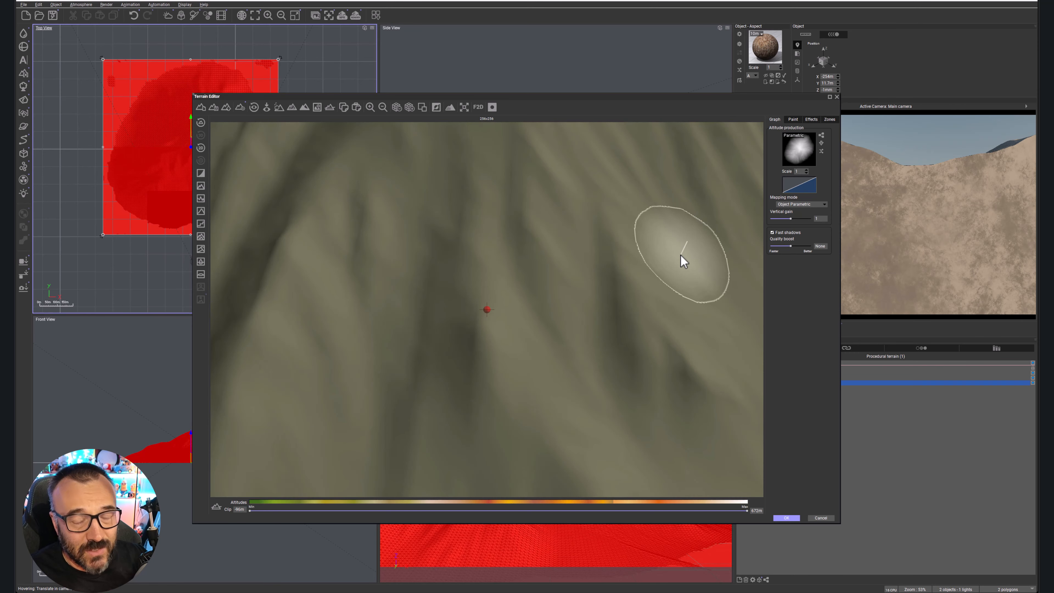
# Set the Blender node's ratio to 0, accept the graph and inspect the terrain up close.
pyautogui.moveTo(547, 280); pyautogui.dragTo(535, 249, button='right')
pyautogui.scroll(-5, 532, 263)
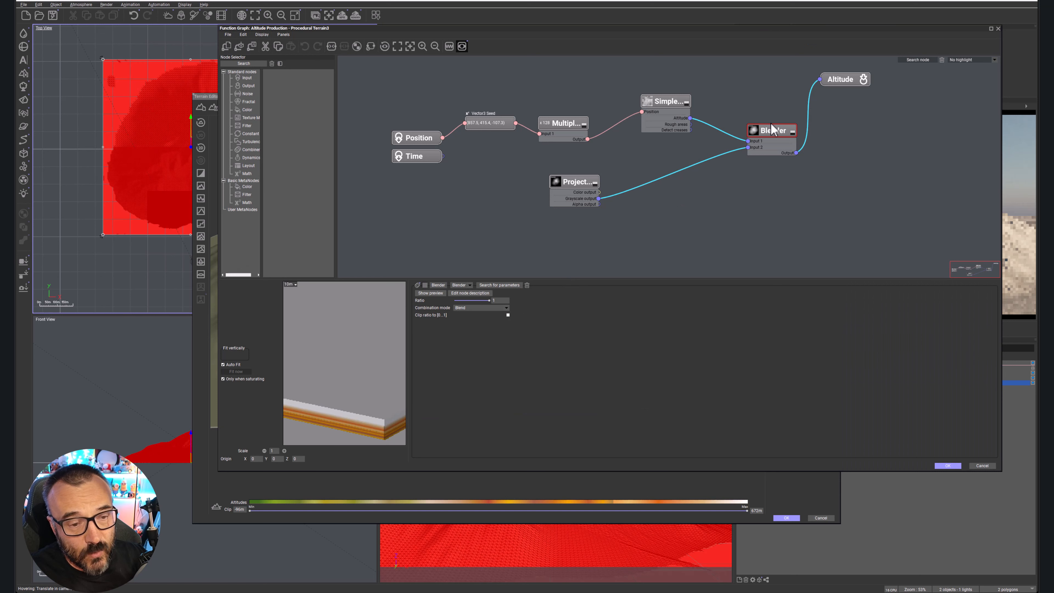
pyautogui.moveTo(489, 301); pyautogui.dragTo(452, 302)
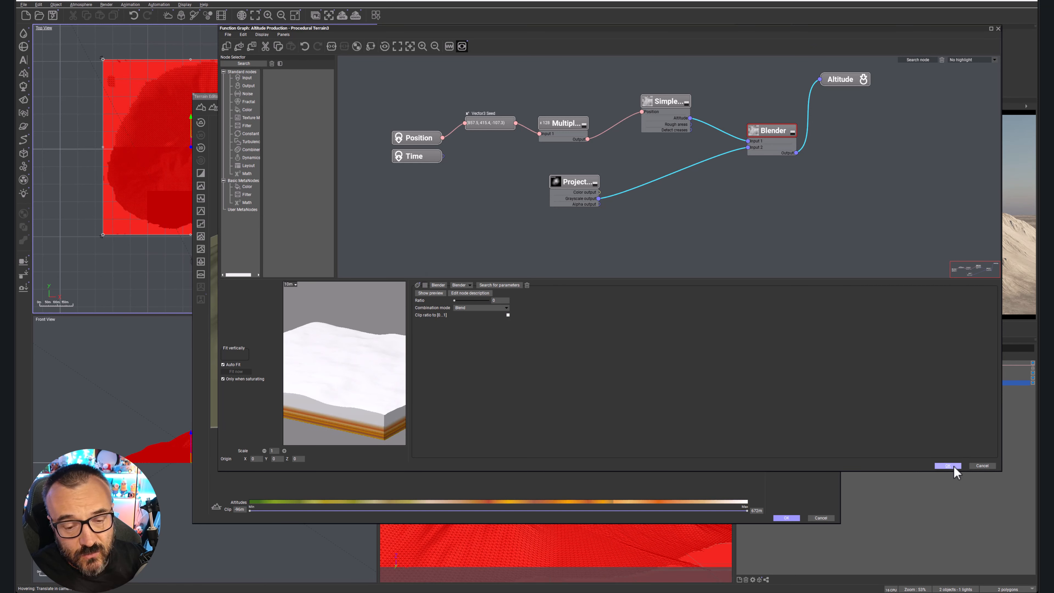
pyautogui.click(947, 465)
pyautogui.scroll(2, 492, 271)
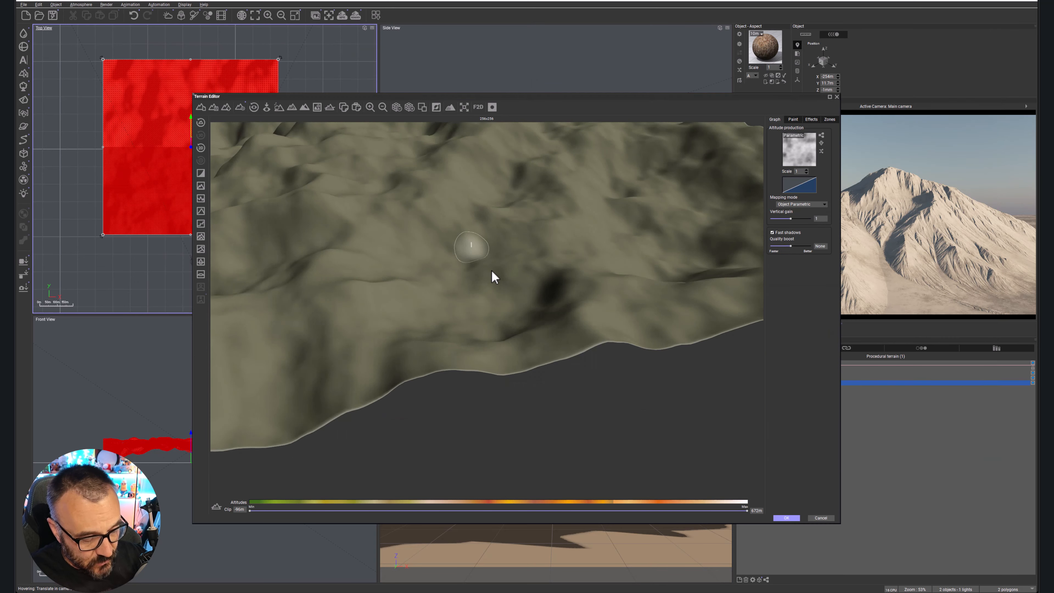
pyautogui.scroll(2, 491, 270)
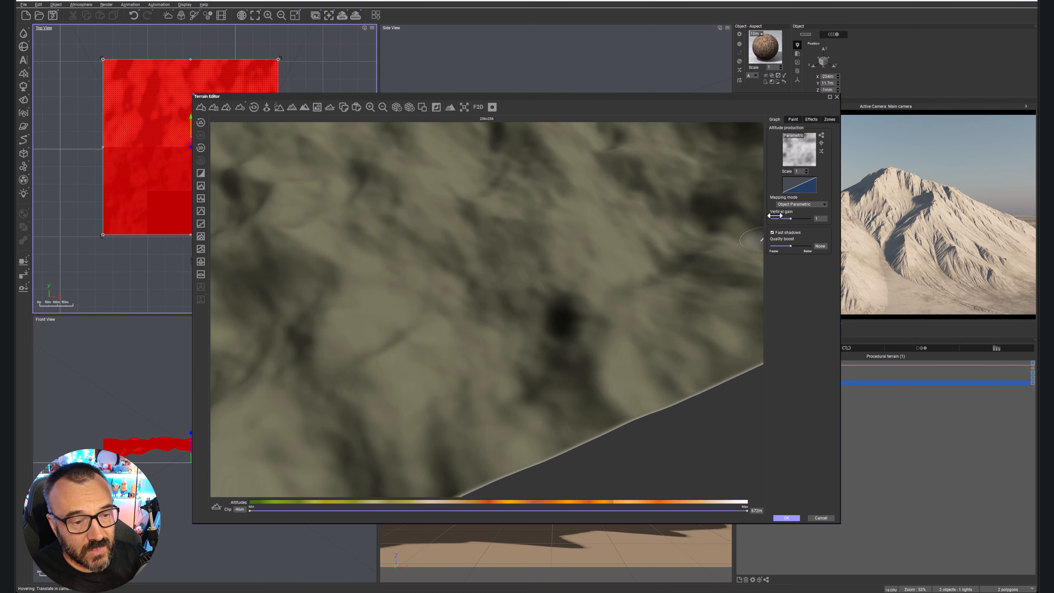
# Set the Blender's ratio to about 0.772, accept the graph, inspect the mountain from several angles and accept the terrain.
pyautogui.click(821, 136)
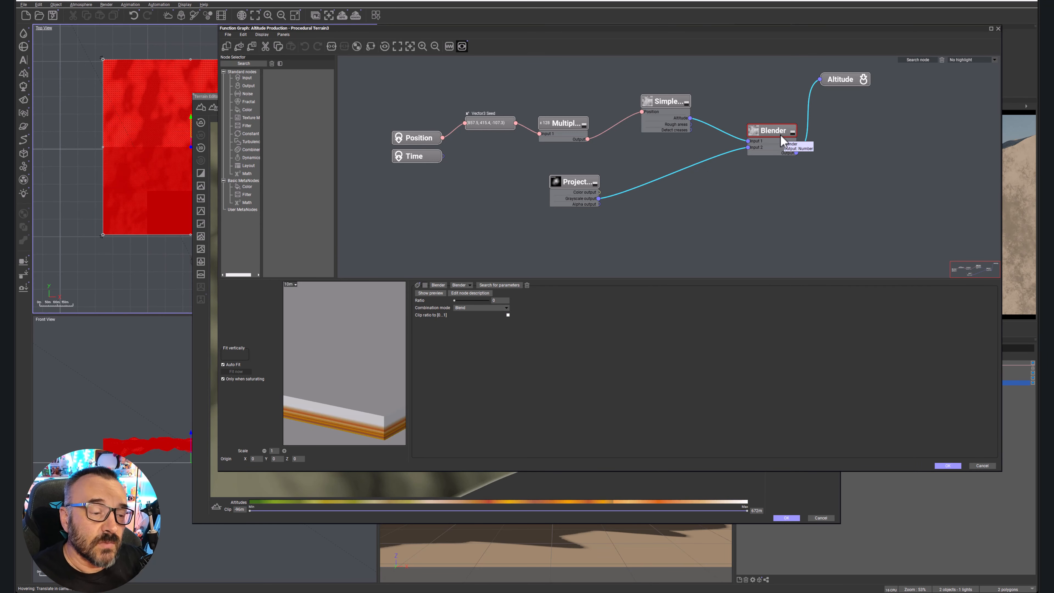
pyautogui.moveTo(459, 300); pyautogui.dragTo(476, 298)
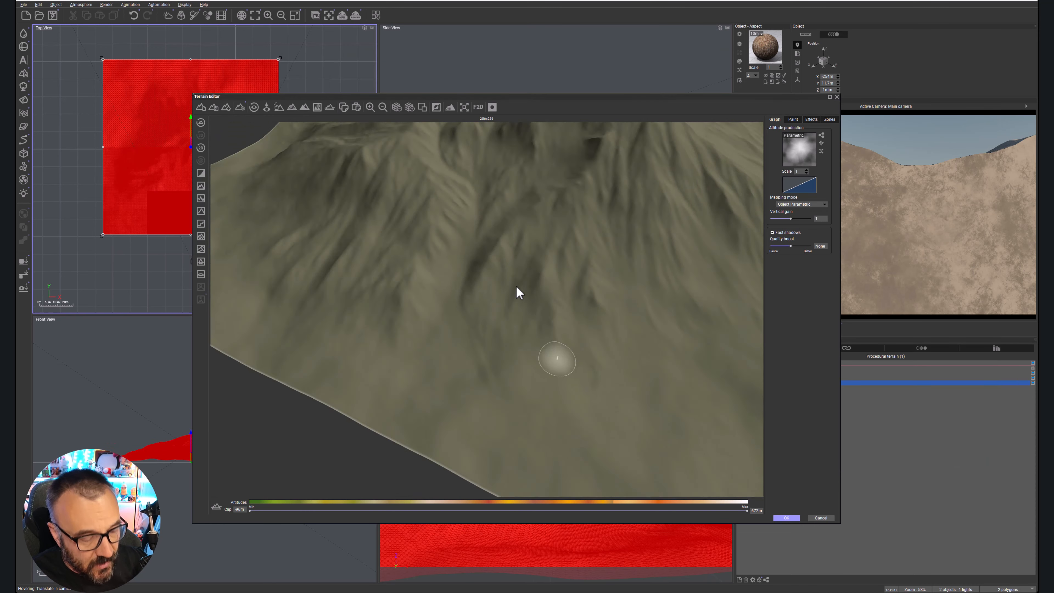
pyautogui.moveTo(515, 286); pyautogui.dragTo(562, 262, button='right')
pyautogui.scroll(-5, 562, 263)
pyautogui.moveTo(417, 254); pyautogui.dragTo(470, 298, button='right')
pyautogui.scroll(5, 478, 281)
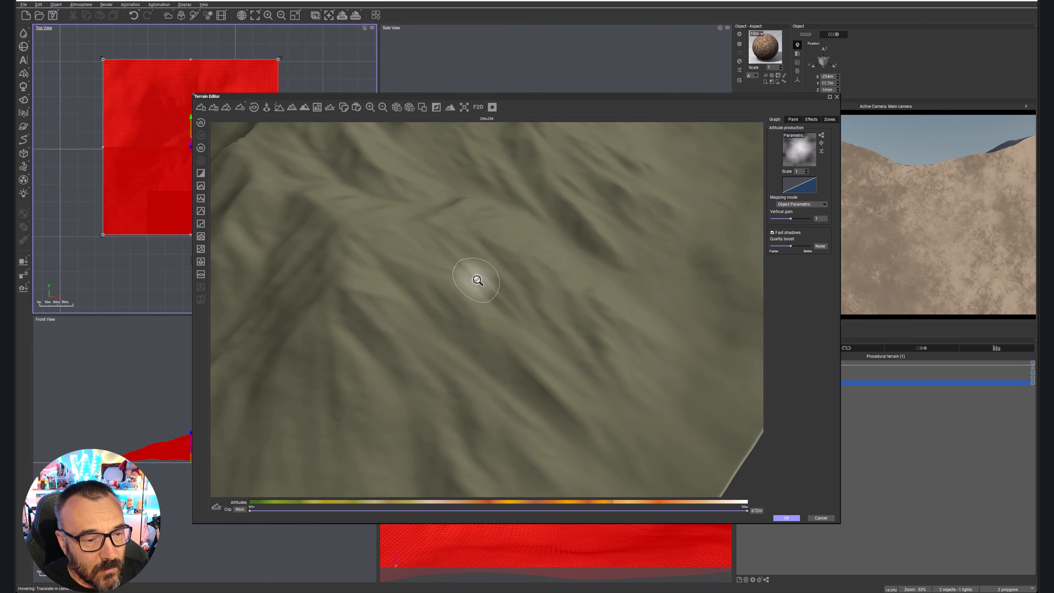
pyautogui.moveTo(725, 296); pyautogui.dragTo(781, 278, button='right')
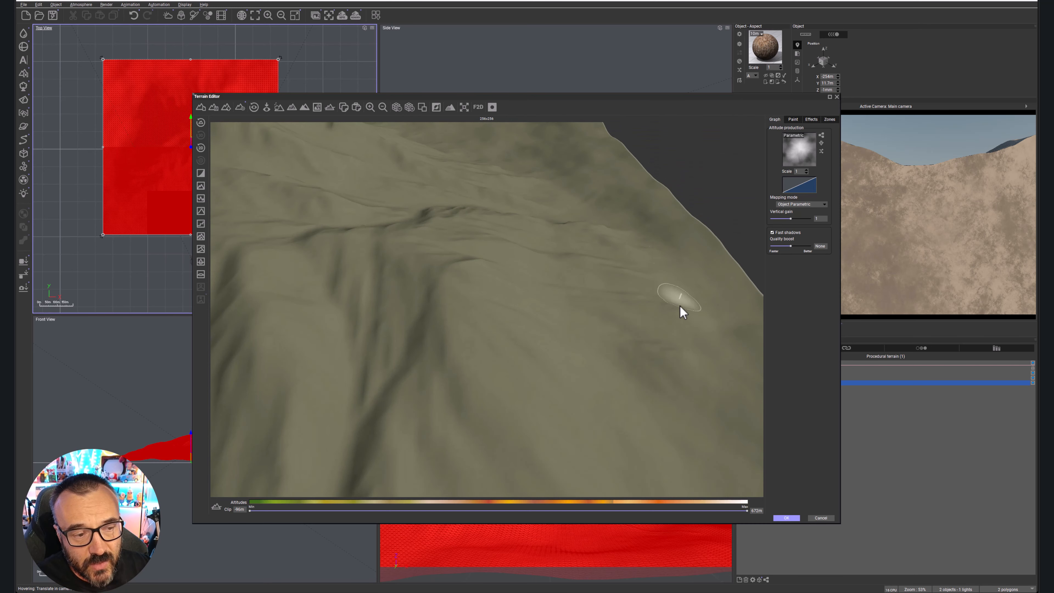
pyautogui.moveTo(680, 308); pyautogui.dragTo(597, 284, button='right')
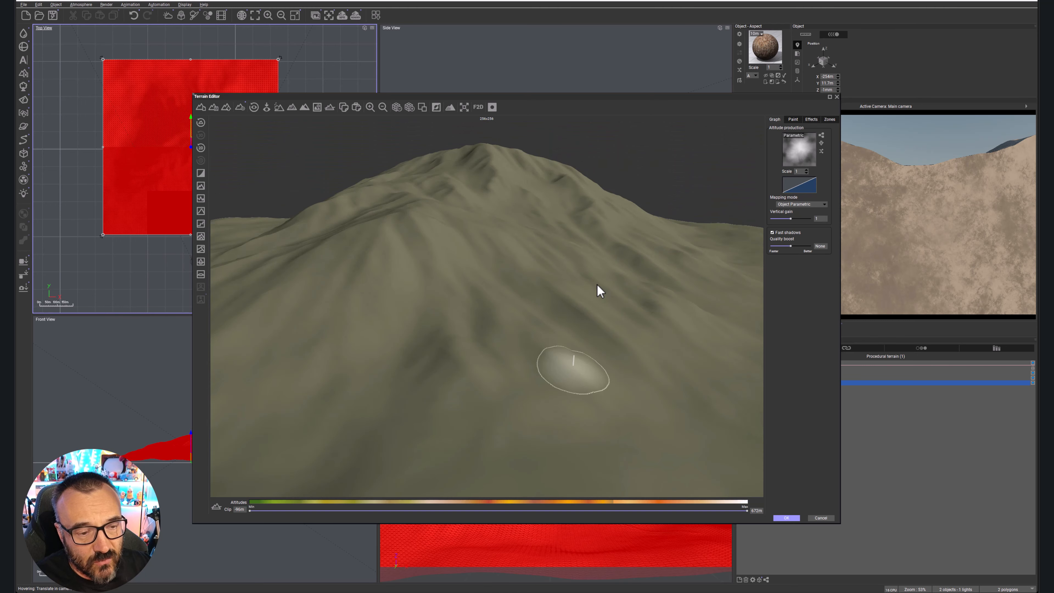
pyautogui.click(788, 518)
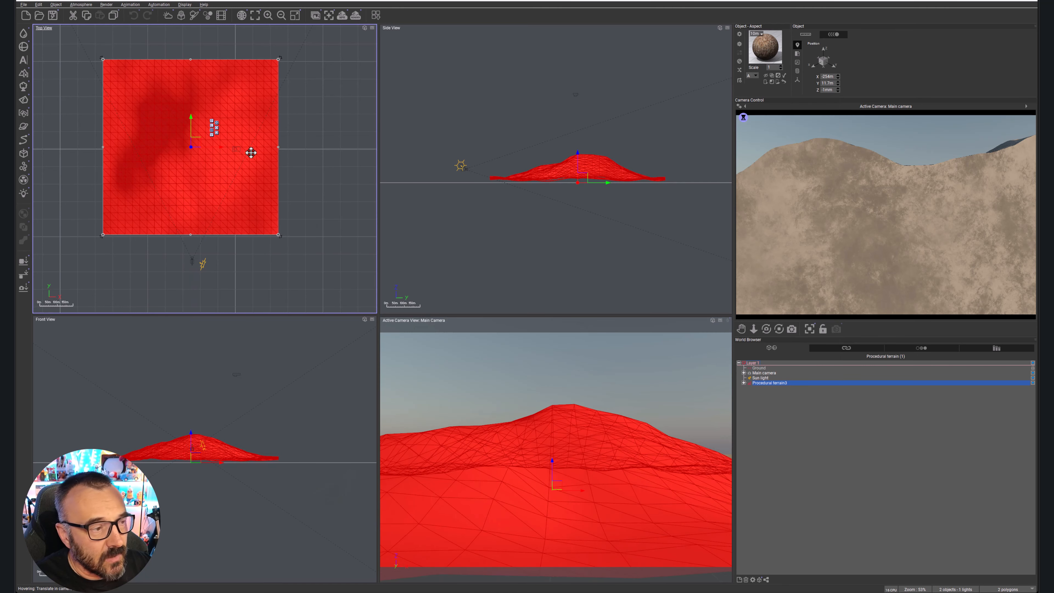
# Select the main camera and move it in the side view close to the mountain slope, at a height of about 47 m.
pyautogui.scroll(3, 184, 239)
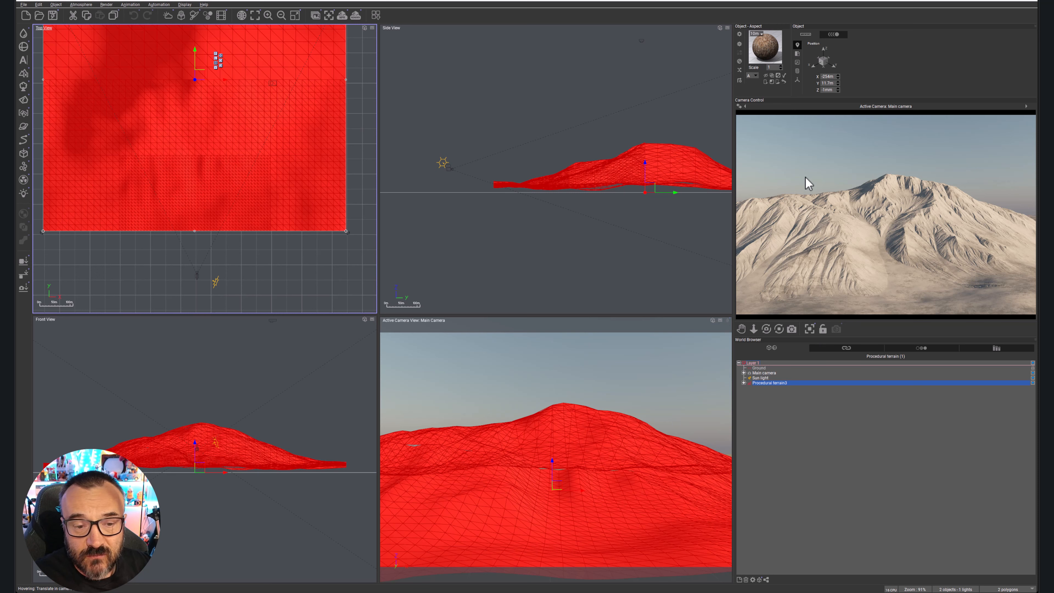
pyautogui.click(762, 373)
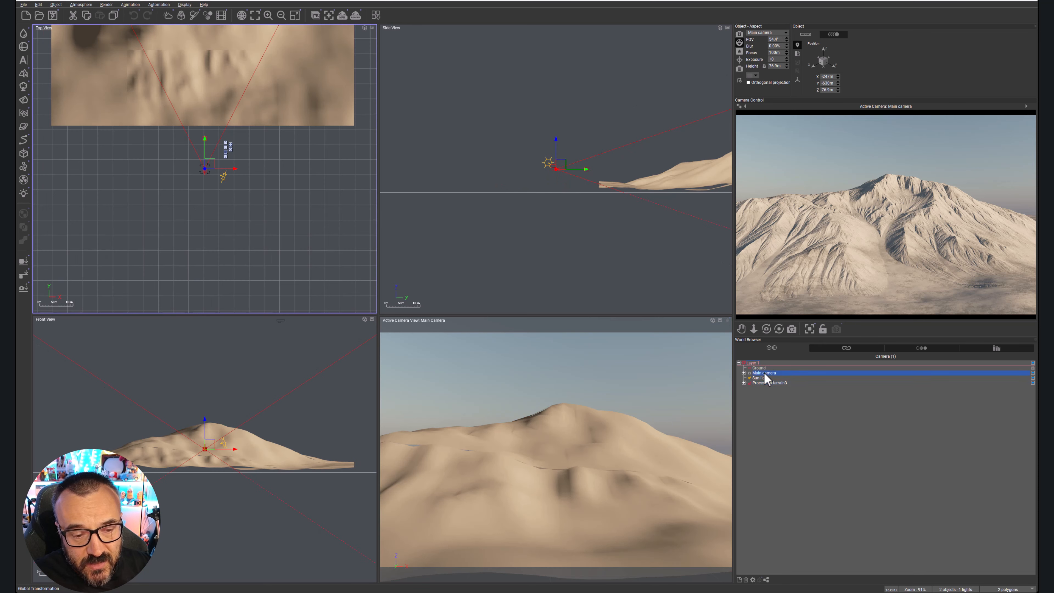
pyautogui.click(502, 140)
pyautogui.moveTo(564, 169); pyautogui.dragTo(665, 177)
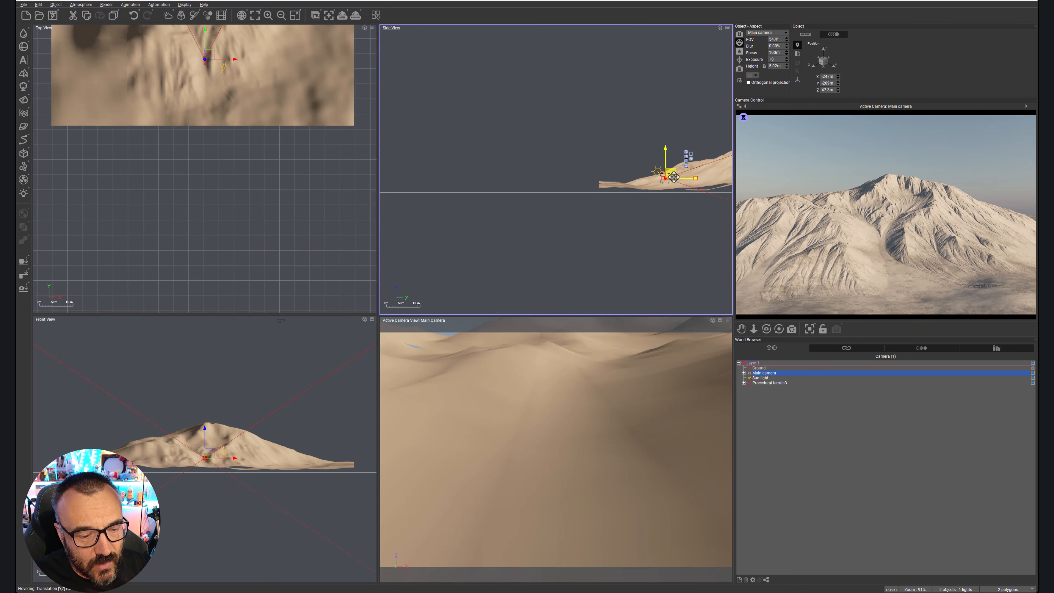
pyautogui.rightClick(928, 247)
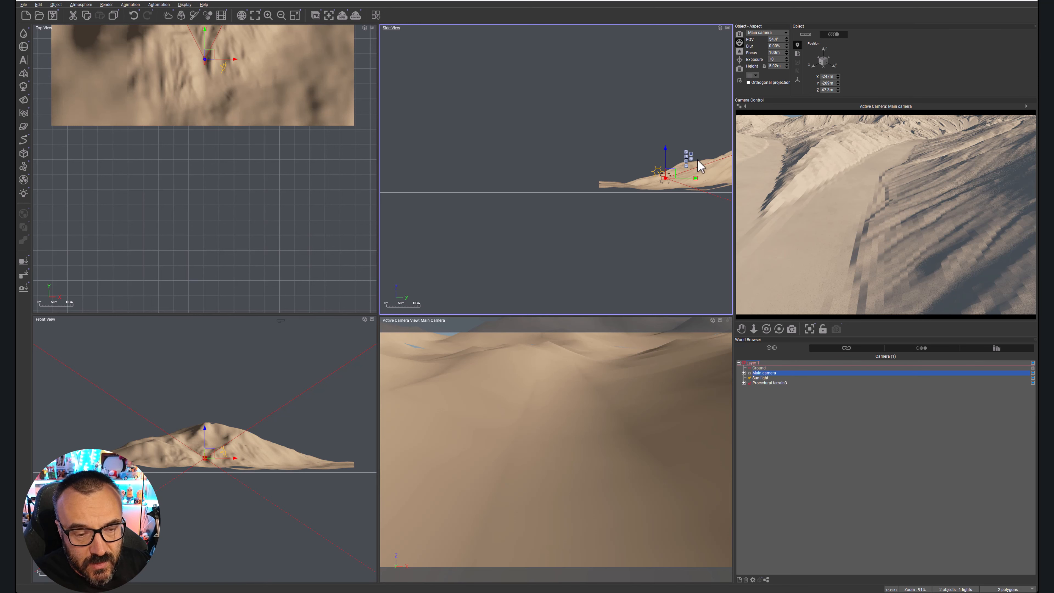
# Change the terrain's Blender node to Add mode with a ratio of about 0.667, accept the graph and inspect the terrain's shape.
pyautogui.doubleClick(280, 89)
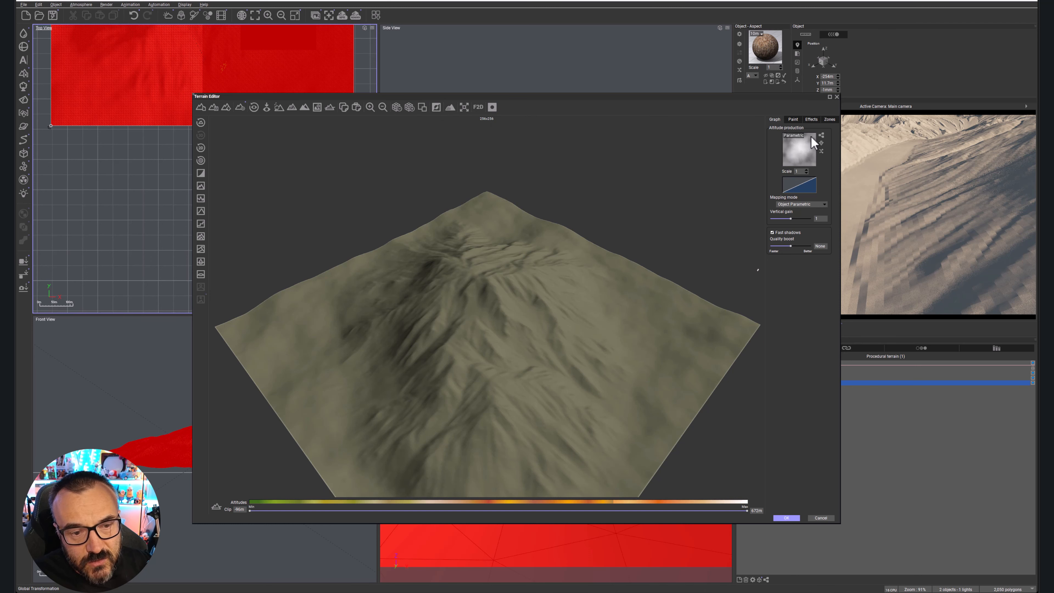
pyautogui.click(821, 135)
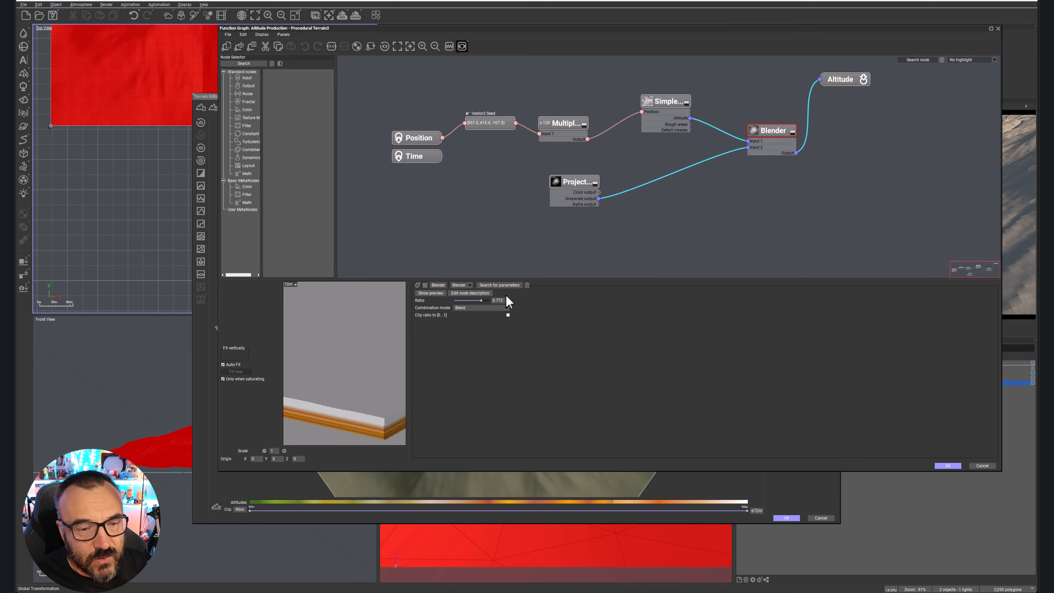
pyautogui.click(498, 307)
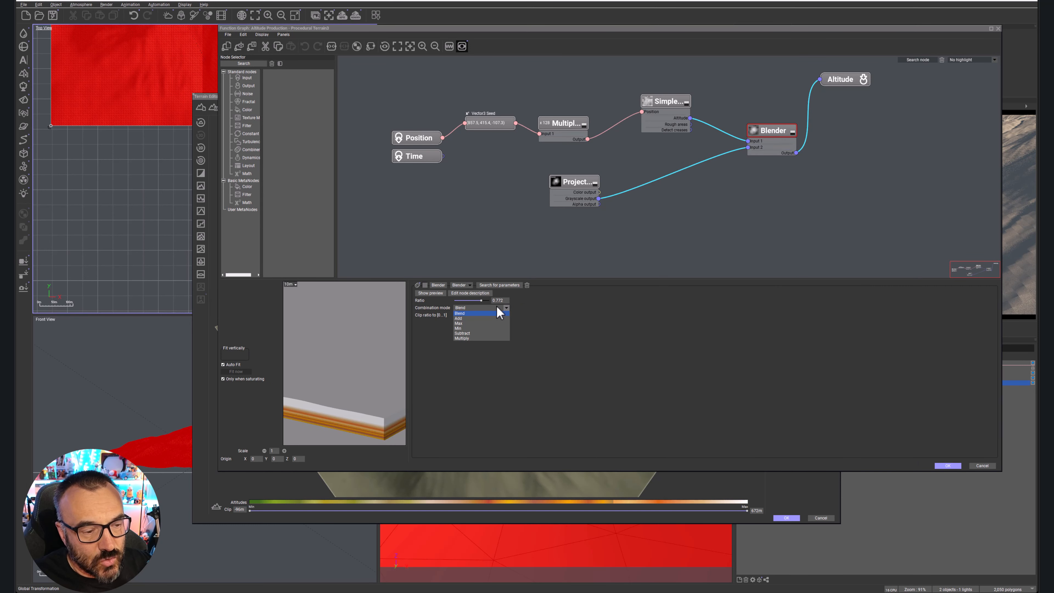
pyautogui.click(477, 318)
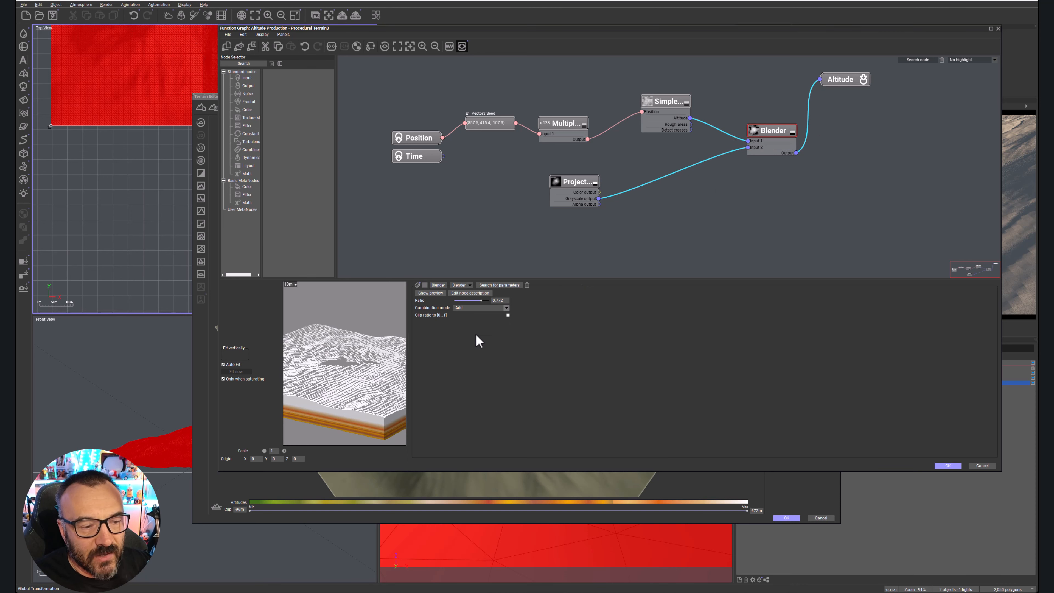
pyautogui.moveTo(483, 298); pyautogui.dragTo(481, 299)
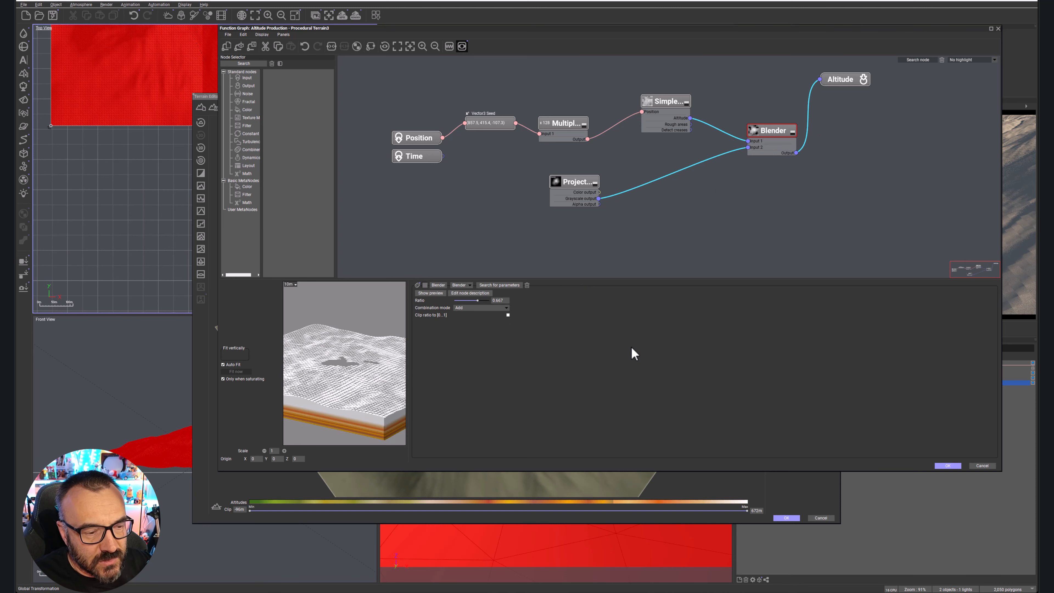
pyautogui.click(948, 465)
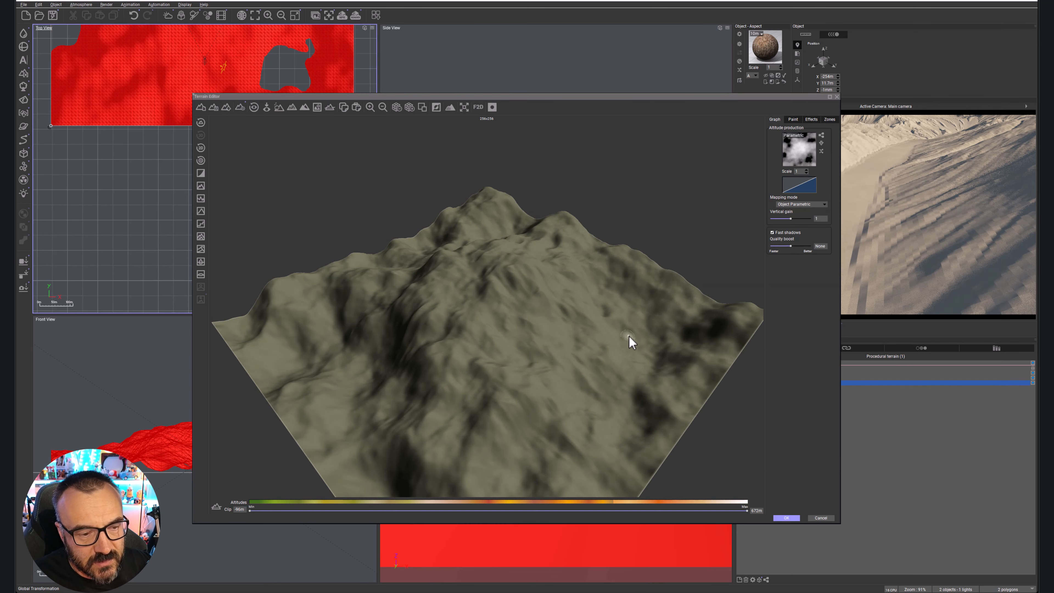
pyautogui.moveTo(499, 360); pyautogui.dragTo(552, 285)
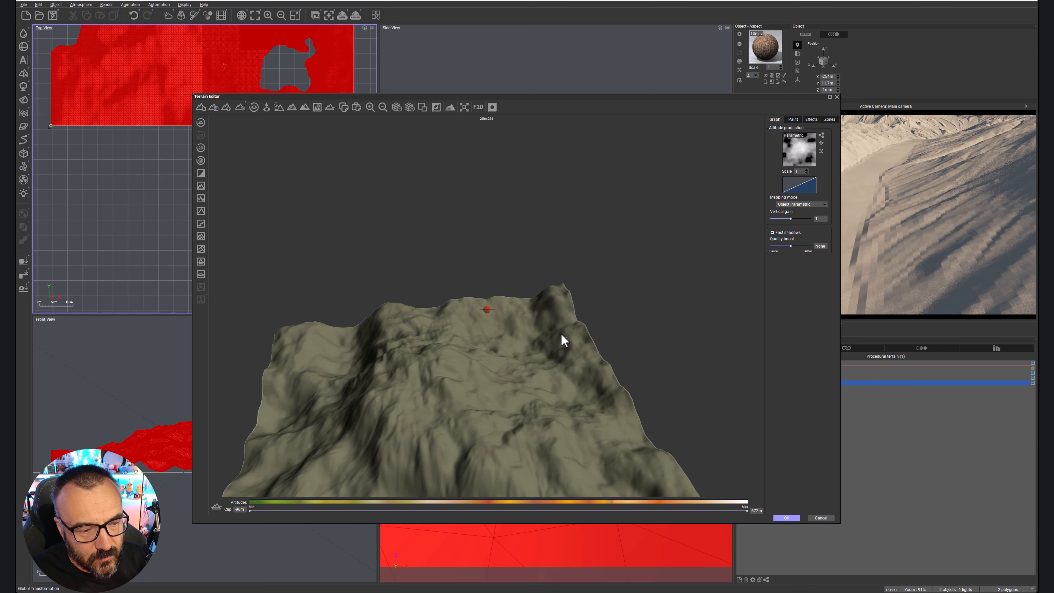
pyautogui.moveTo(559, 341); pyautogui.dragTo(393, 251)
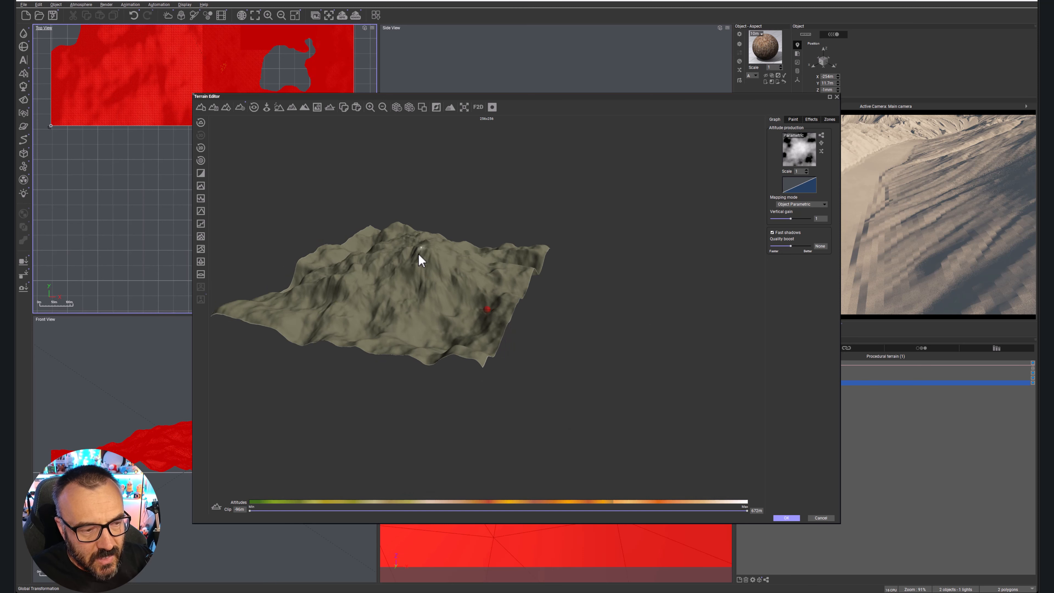
# Flatten the terrain's edges to zero, check the mountain from another angle and accept the terrain.
pyautogui.click(201, 173)
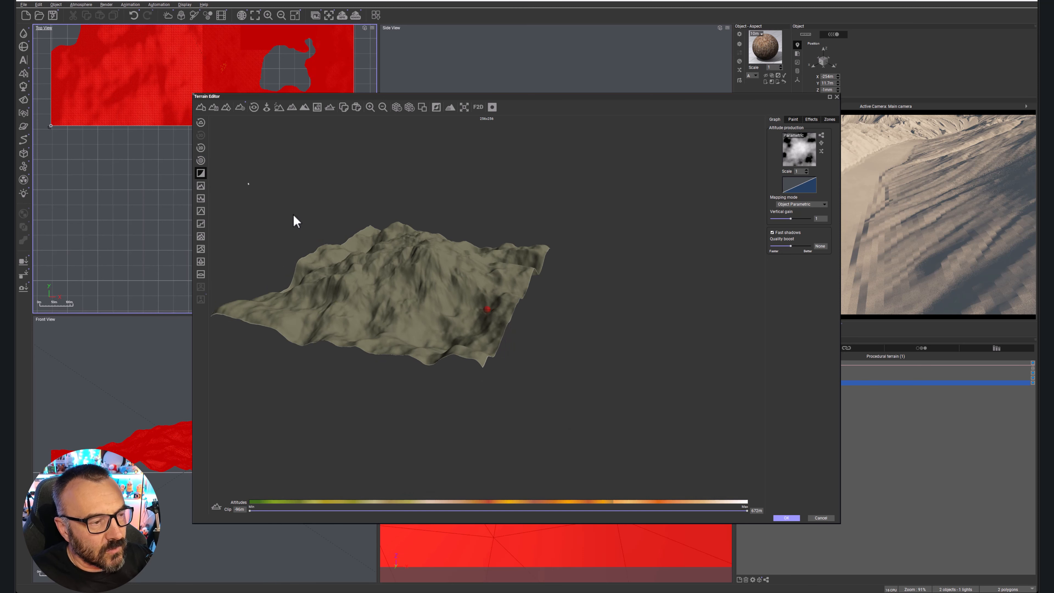
pyautogui.moveTo(323, 312); pyautogui.dragTo(394, 310)
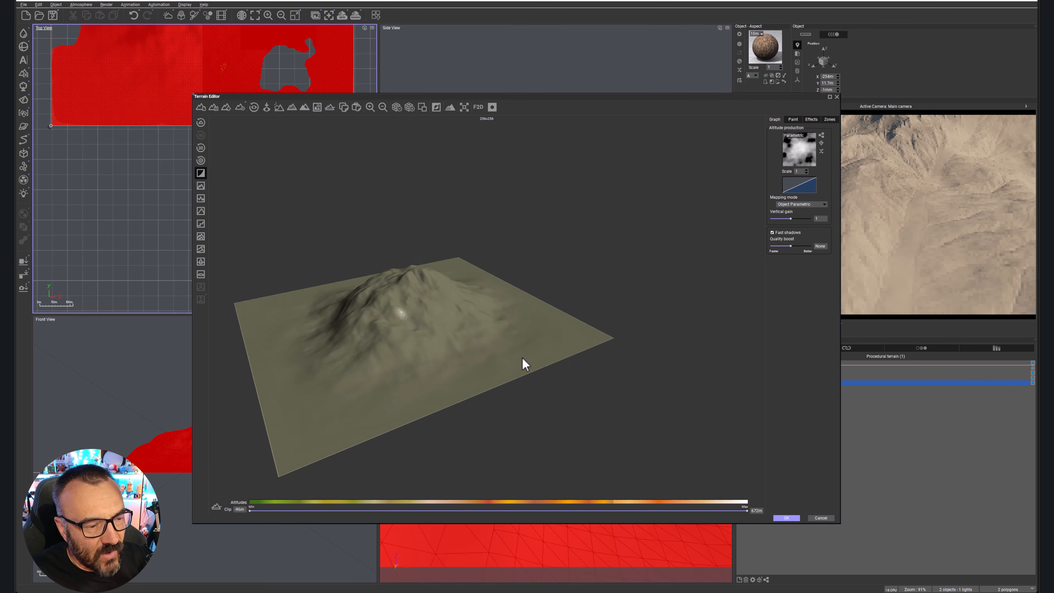
pyautogui.click(785, 518)
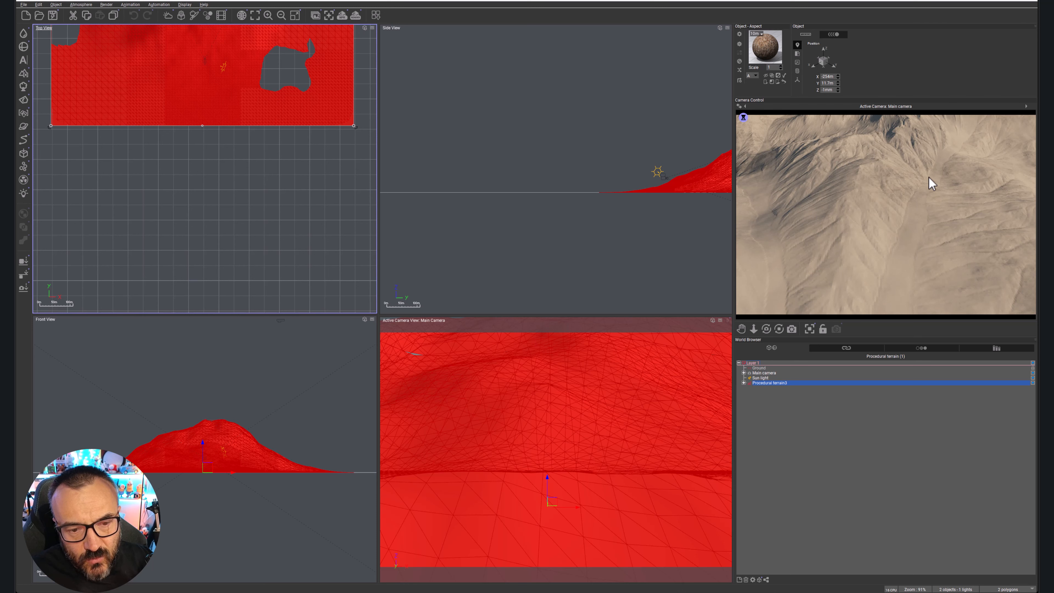
# Select the main camera and reposition it in the side view just above the slope, at a height of about 67 m.
pyautogui.scroll(2, 664, 179)
pyautogui.scroll(7, 664, 179)
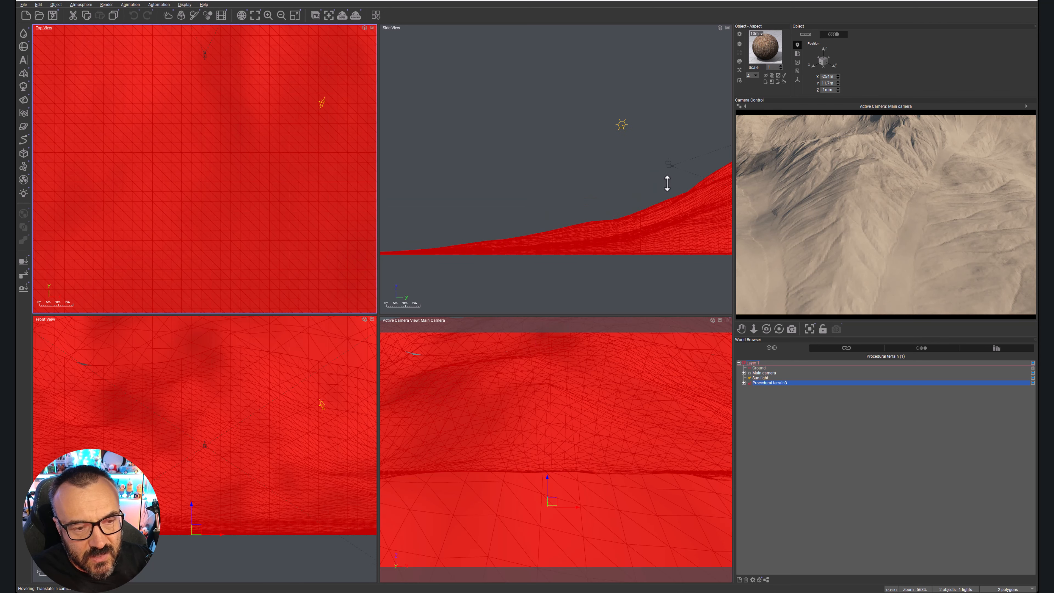
pyautogui.moveTo(673, 167); pyautogui.dragTo(666, 135)
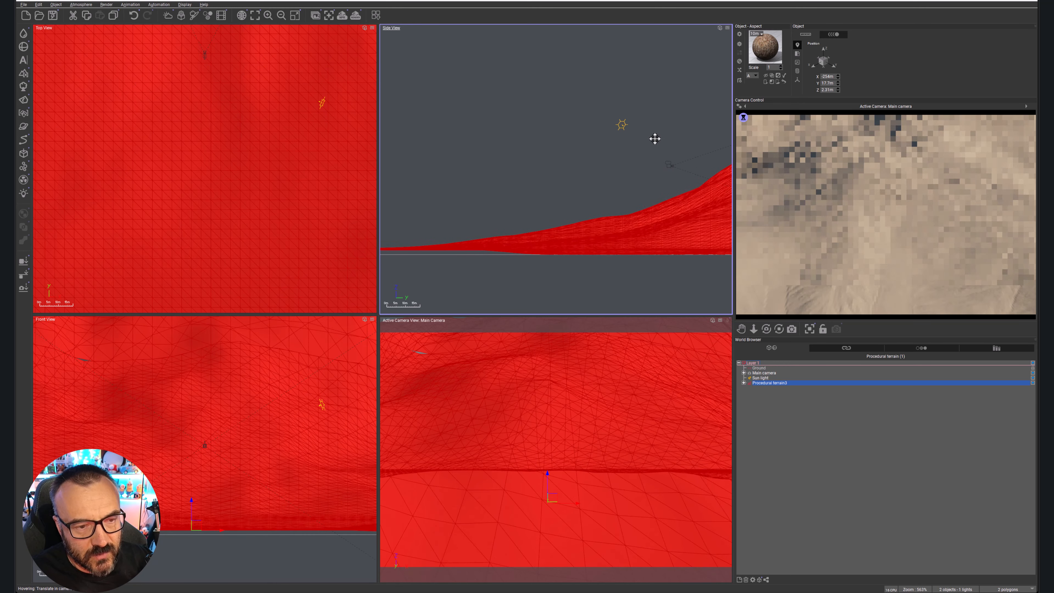
pyautogui.click(886, 436)
pyautogui.click(769, 377)
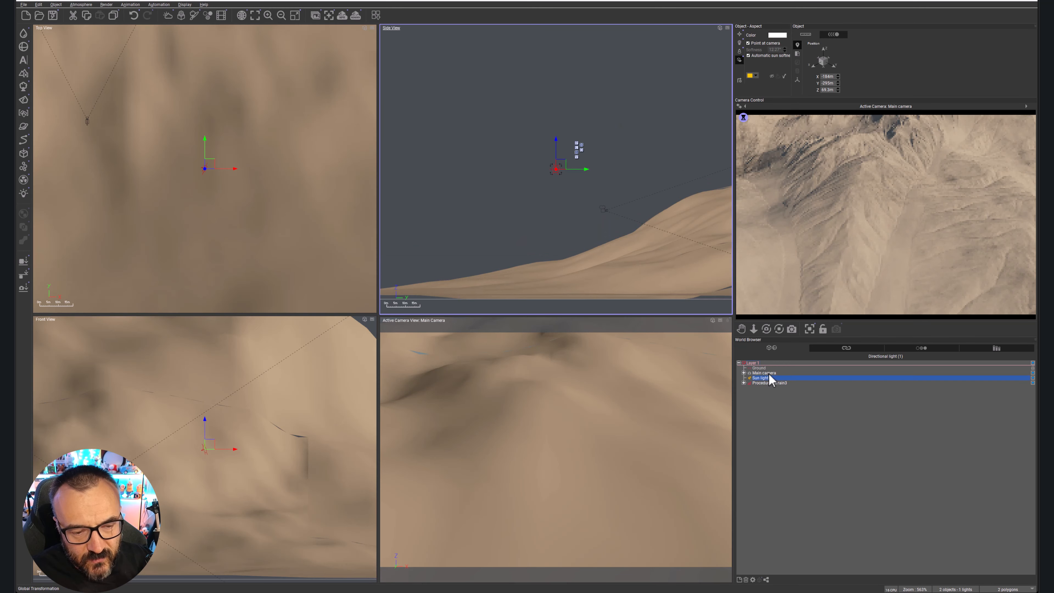
pyautogui.click(764, 373)
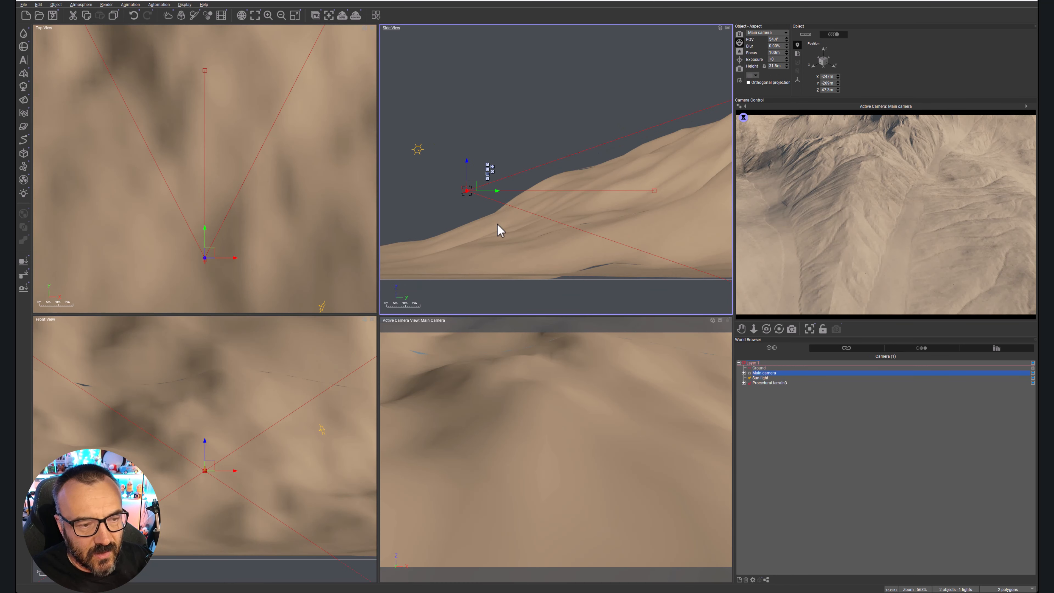
pyautogui.moveTo(483, 187); pyautogui.dragTo(587, 186)
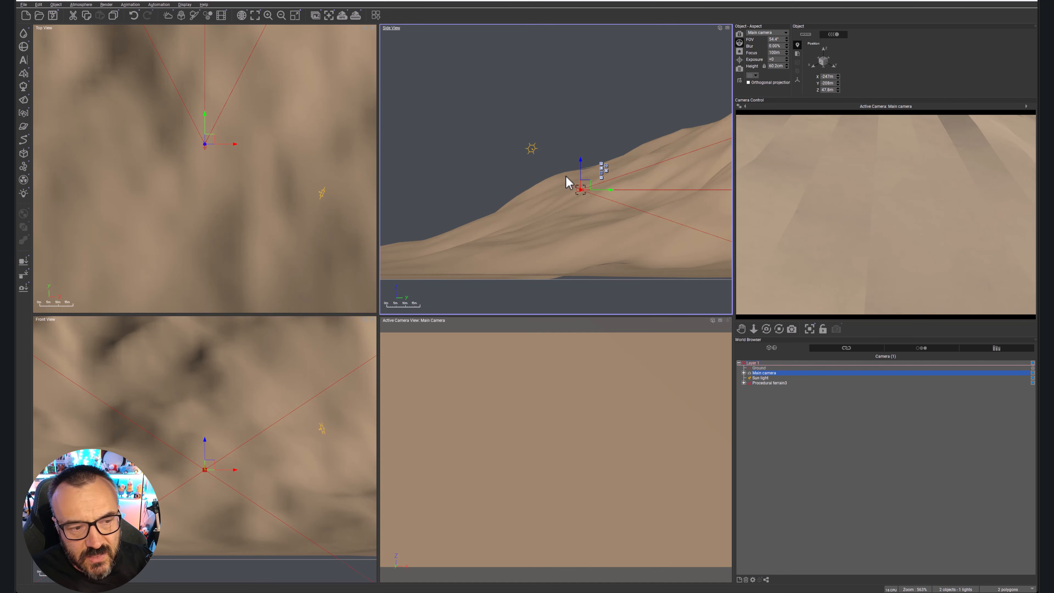
pyautogui.moveTo(586, 184); pyautogui.dragTo(544, 151)
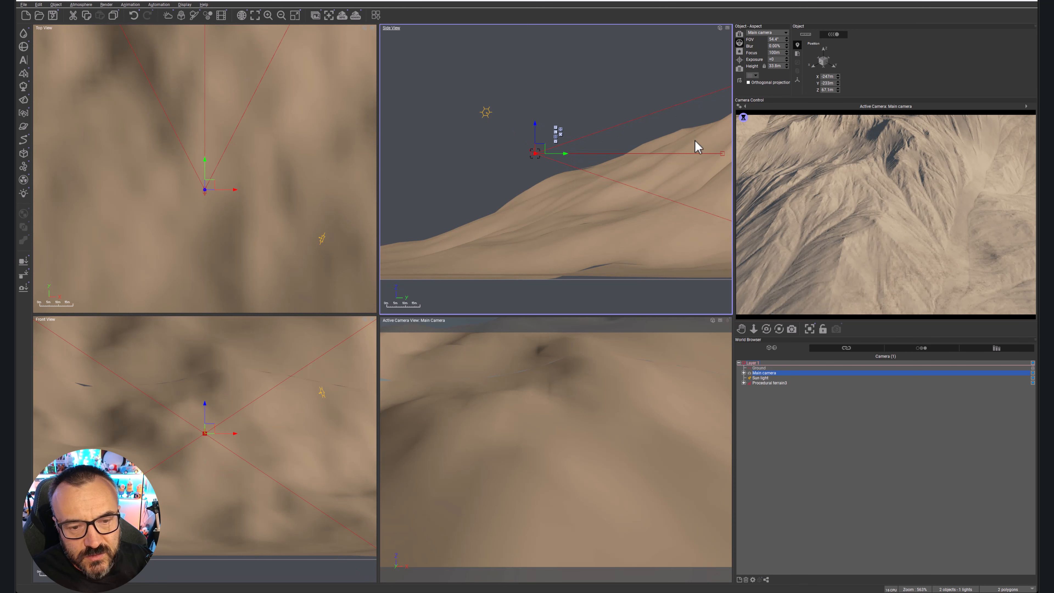
# Move the main camera far back from the mountain, to a height of about 90 m, to frame the whole terrain.
pyautogui.scroll(-4, 581, 120)
pyautogui.scroll(-5, 581, 121)
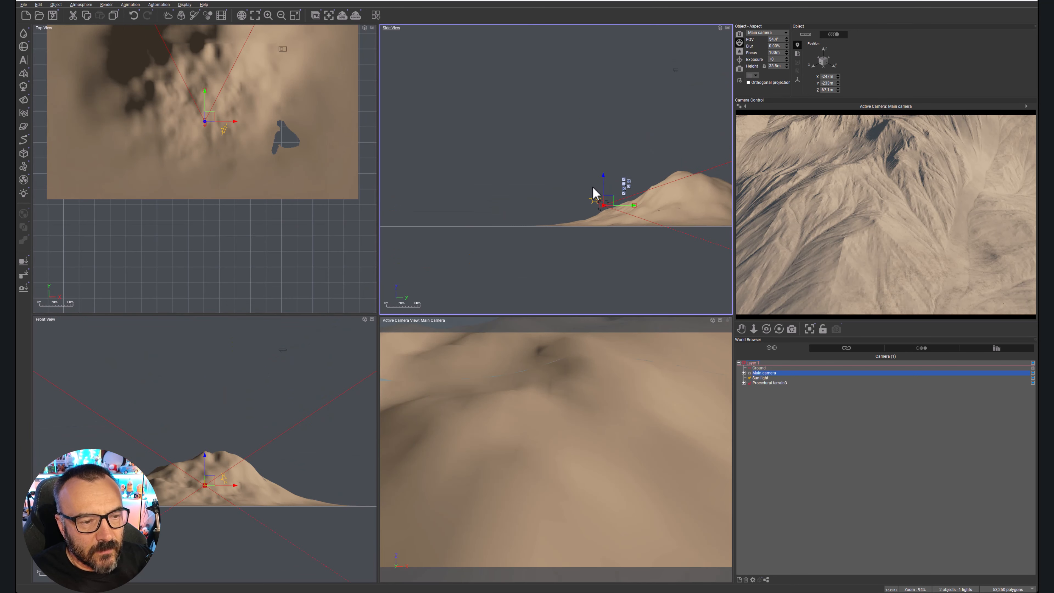
pyautogui.moveTo(607, 196); pyautogui.dragTo(424, 188)
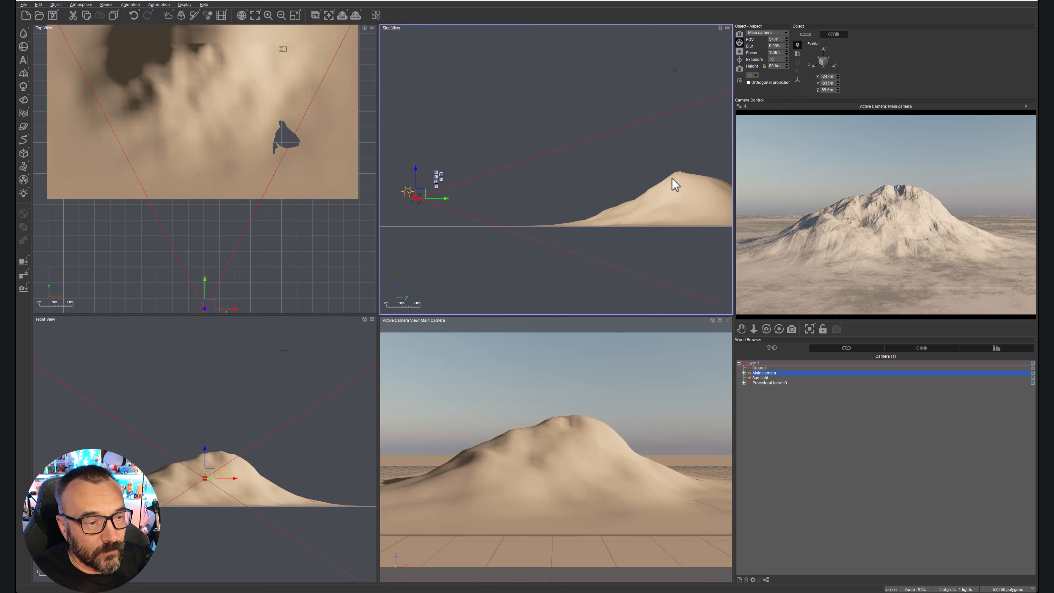
# Select the procedural terrain and make the top view active.
pyautogui.click(770, 397)
pyautogui.click(770, 383)
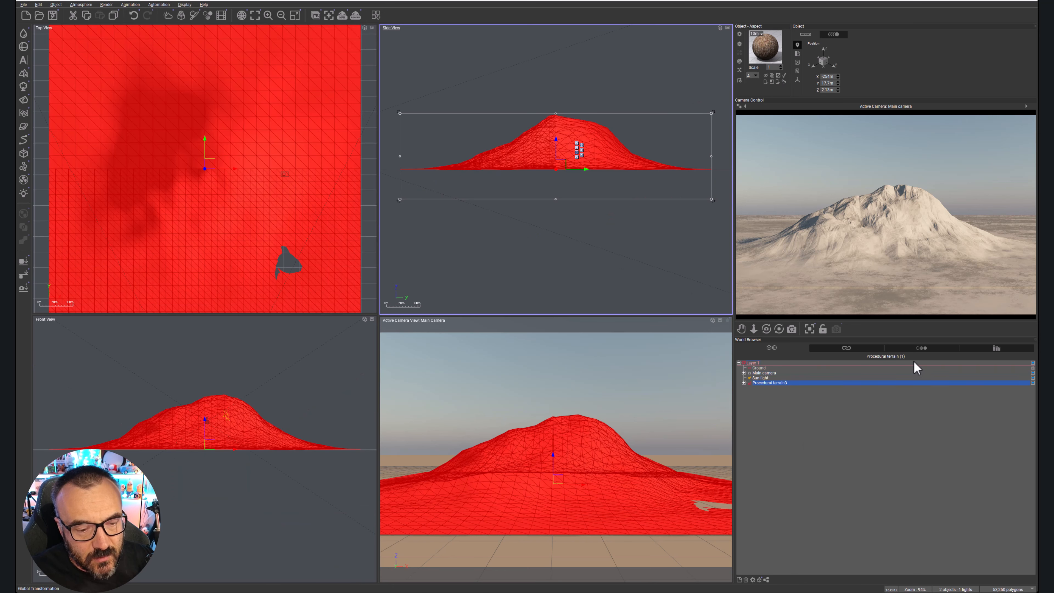
pyautogui.click(266, 133)
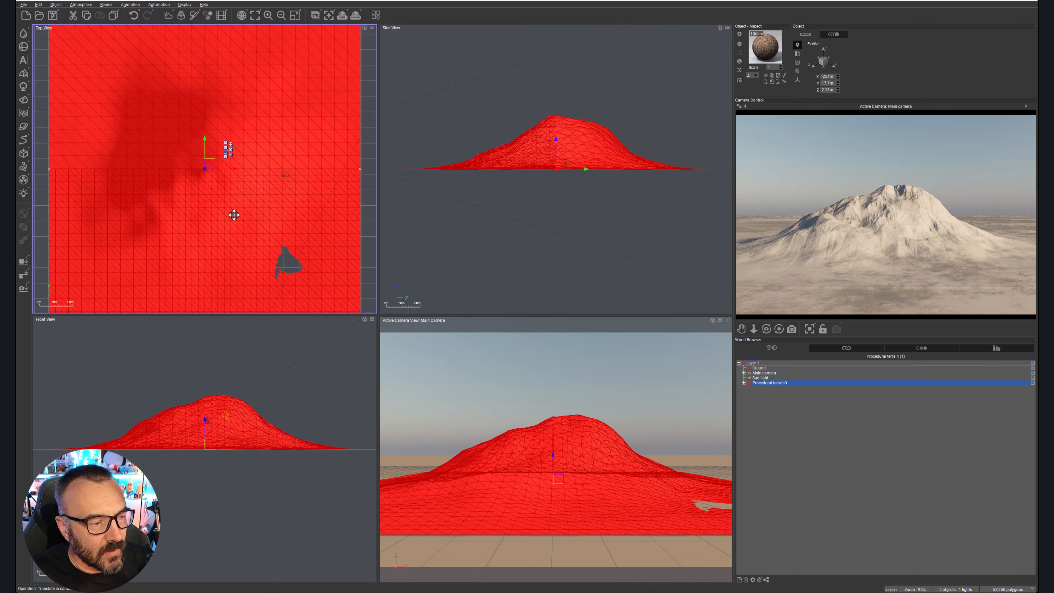
# Open the procedural terrain for editing and bring up the function graph of its altitude production.
pyautogui.doubleClick(234, 215)
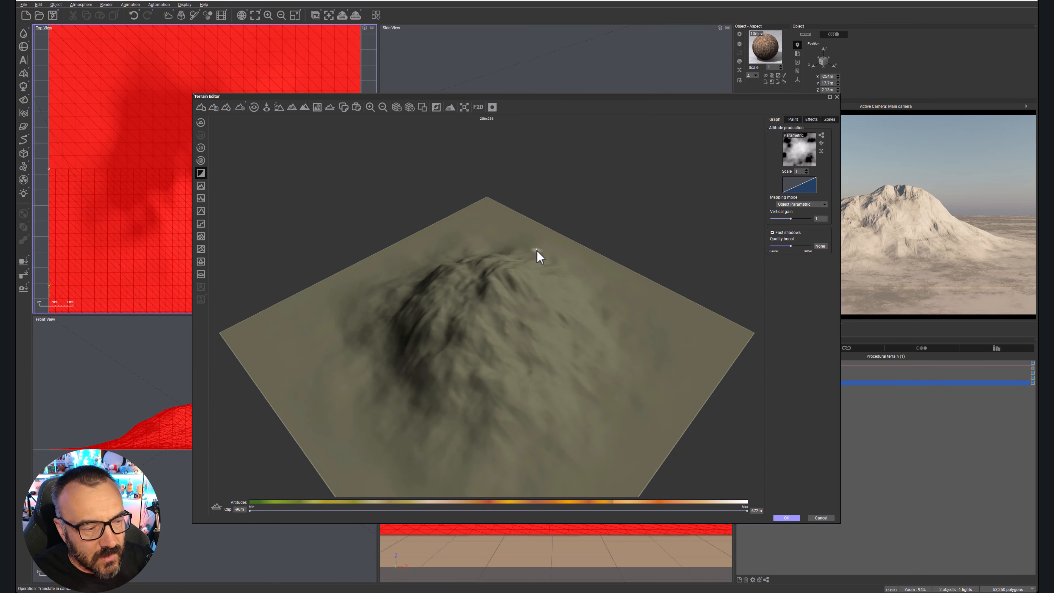
pyautogui.moveTo(631, 278); pyautogui.dragTo(571, 280)
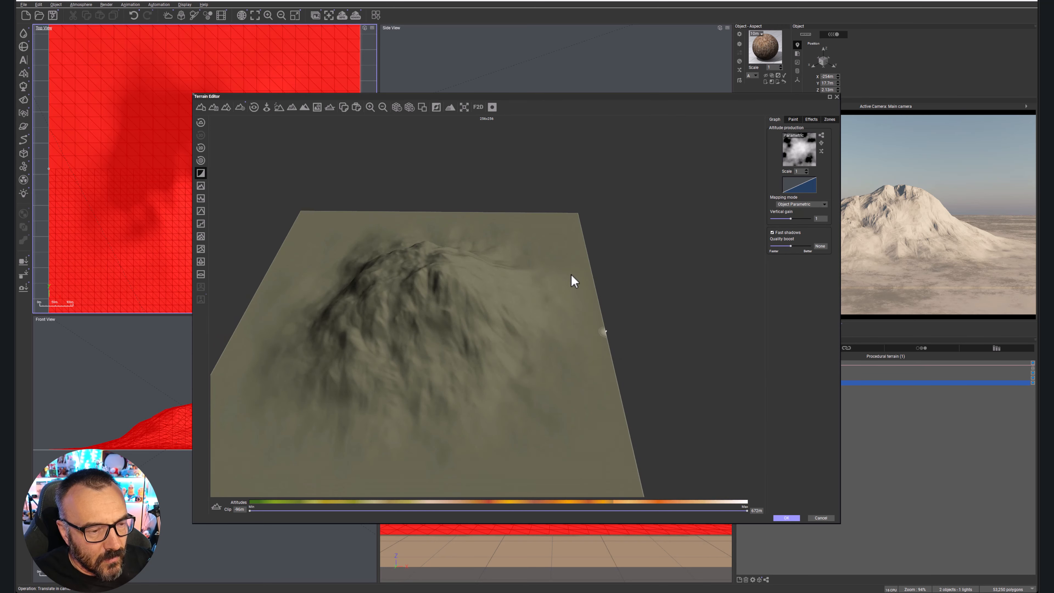
pyautogui.click(821, 137)
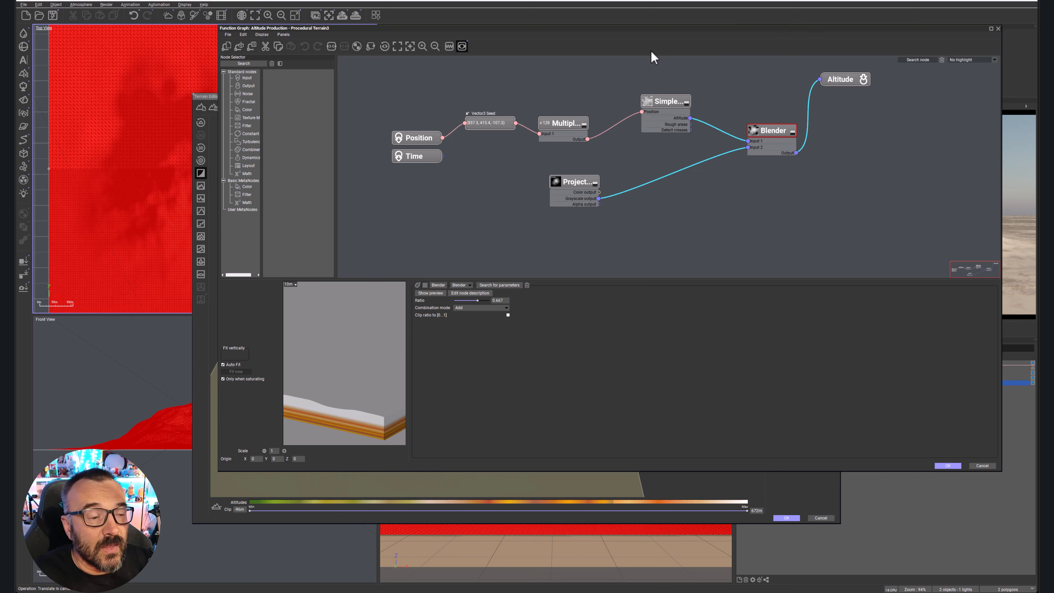
# Tidy the function graph by moving the Position, Time and Projected Texture Map nodes slightly, and widen the node category list.
pyautogui.moveTo(394, 98); pyautogui.dragTo(419, 133)
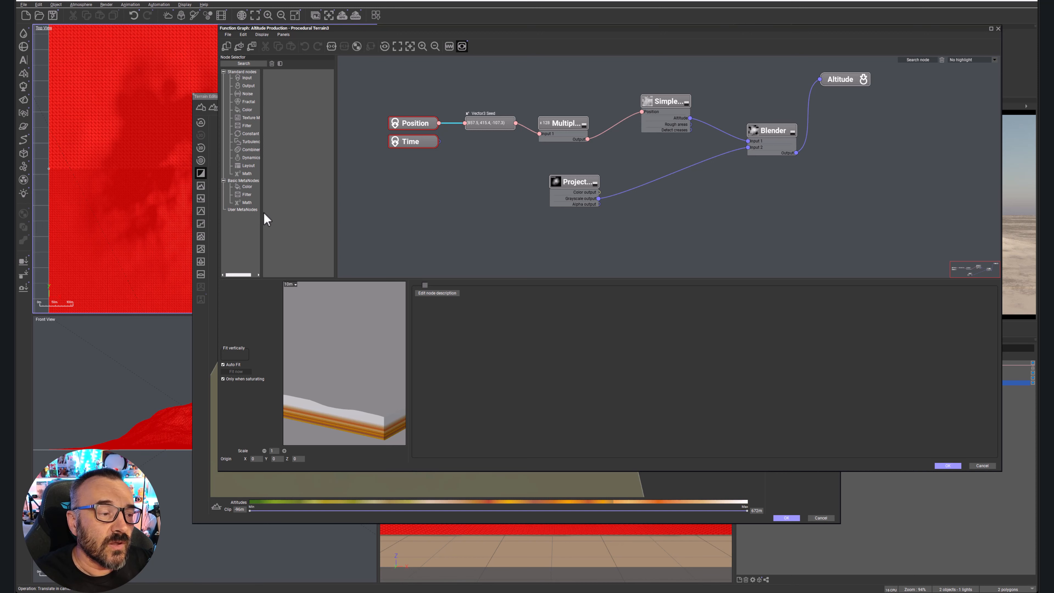
pyautogui.moveTo(262, 215); pyautogui.dragTo(279, 215)
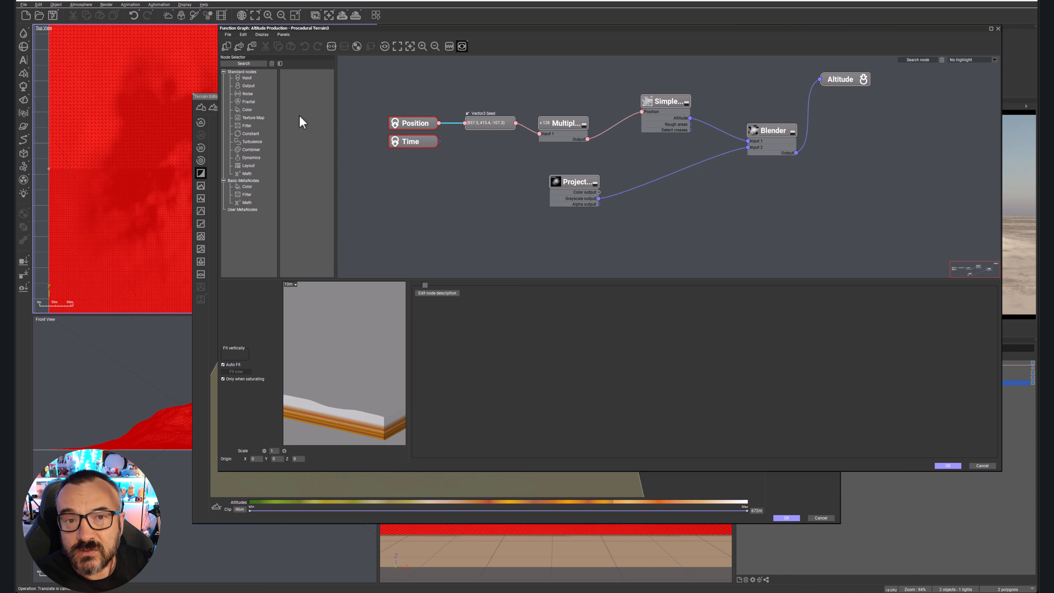
pyautogui.click(699, 258)
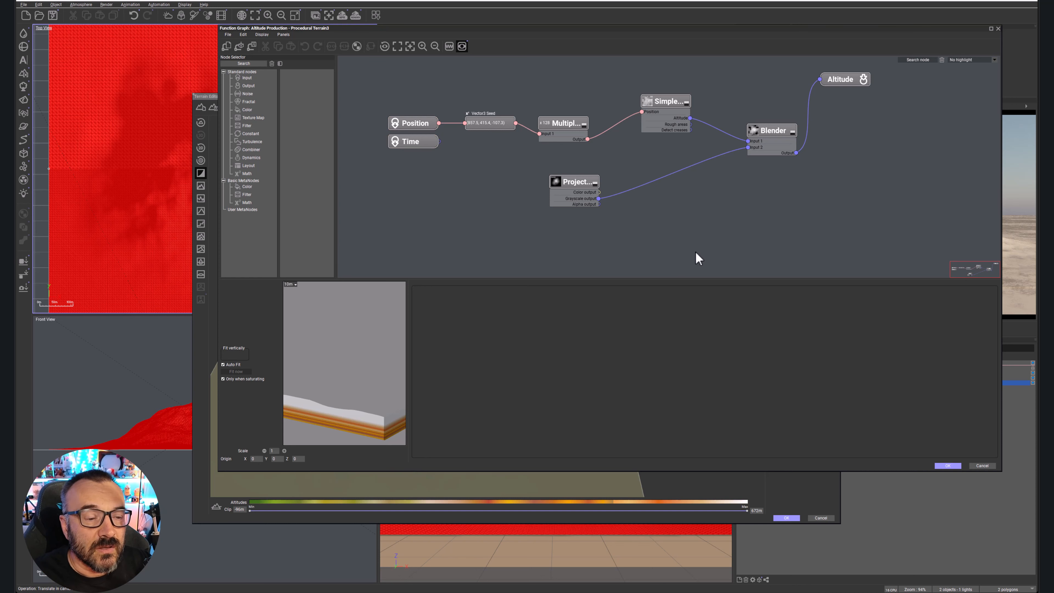
pyautogui.moveTo(589, 182); pyautogui.dragTo(603, 196)
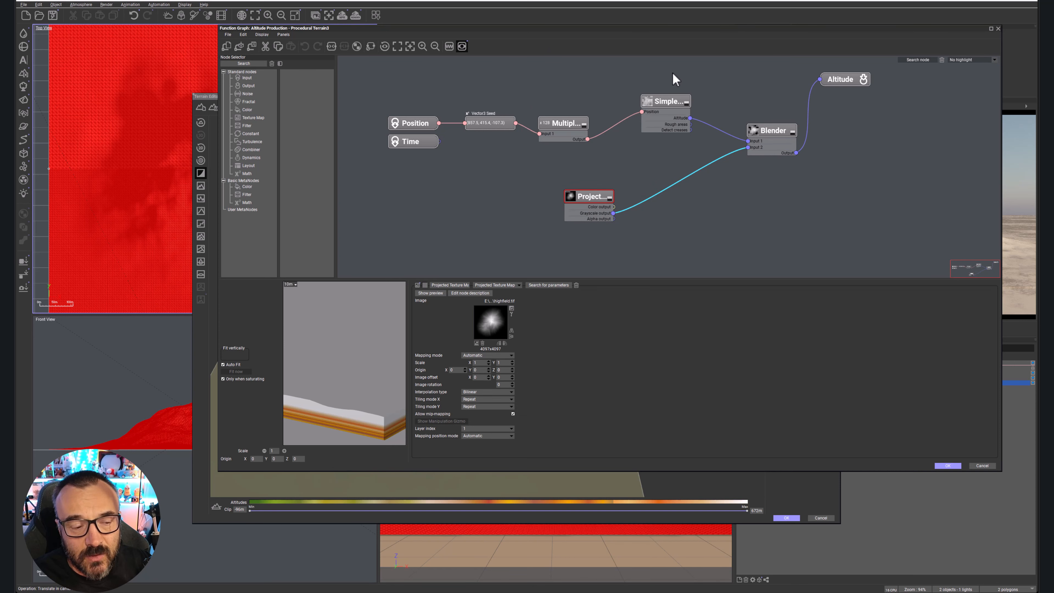
# Change the Simple Fractal node feeding the Blender into a Rocky Mountains fractal.
pyautogui.click(768, 129)
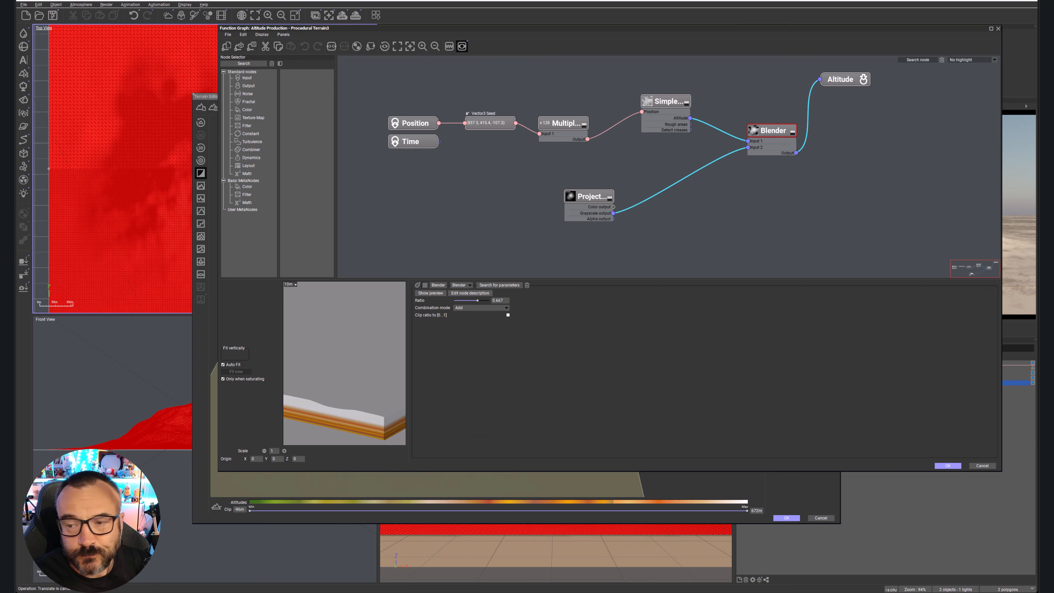
pyautogui.click(667, 102)
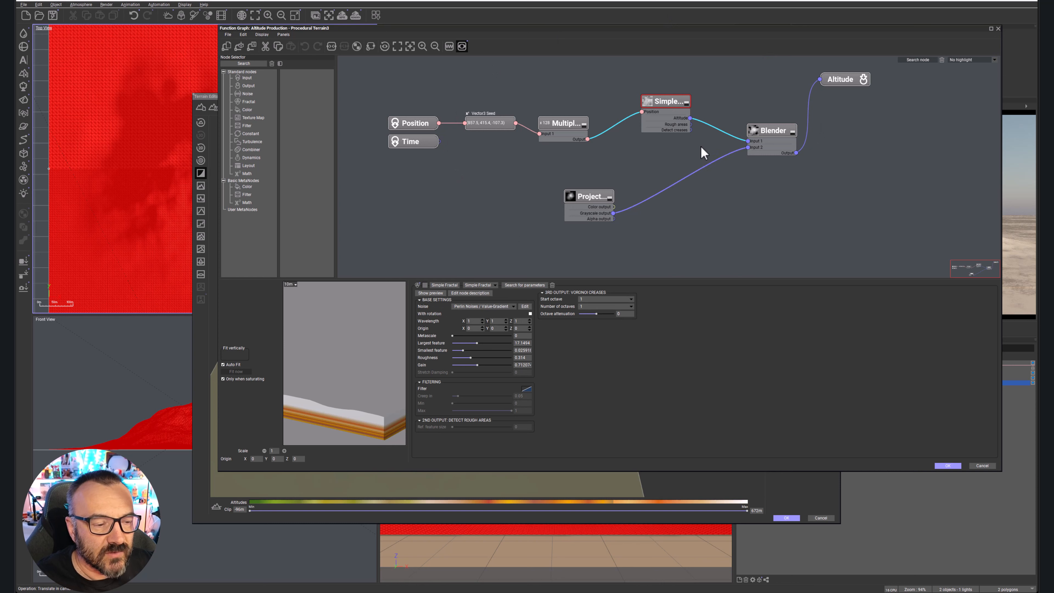
pyautogui.click(485, 284)
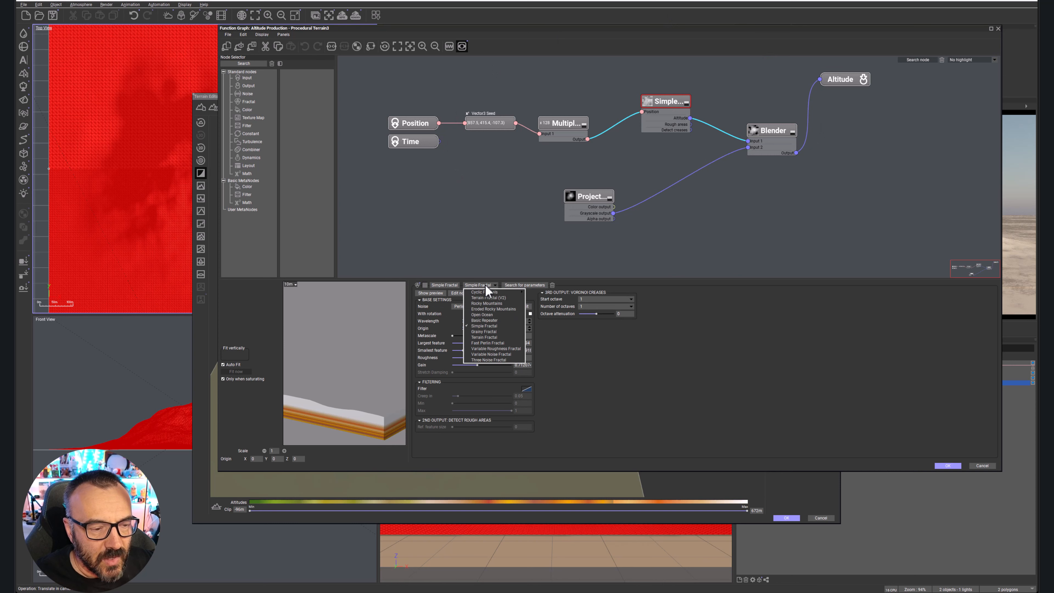
pyautogui.click(484, 304)
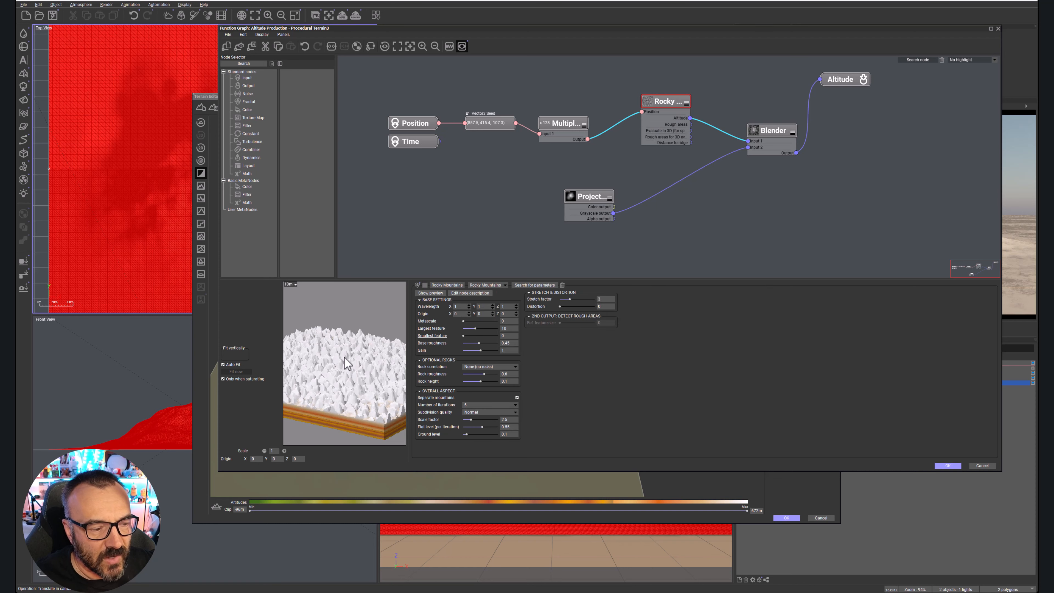
# Set the Rocky Mountains fractal's wavelength to 4.5 in both X and Z.
pyautogui.click(459, 307)
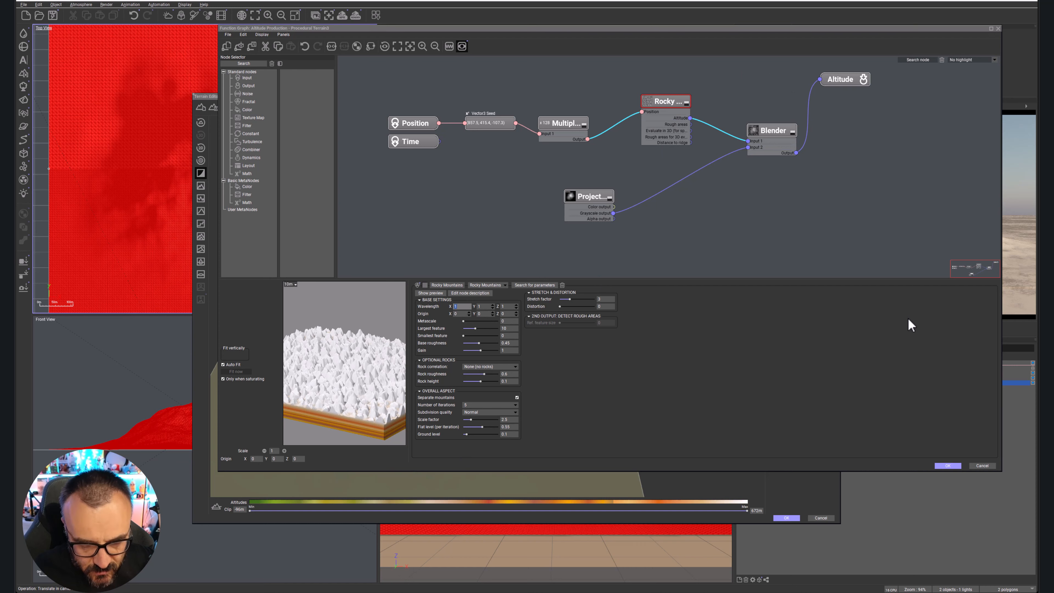
pyautogui.write('4.5')
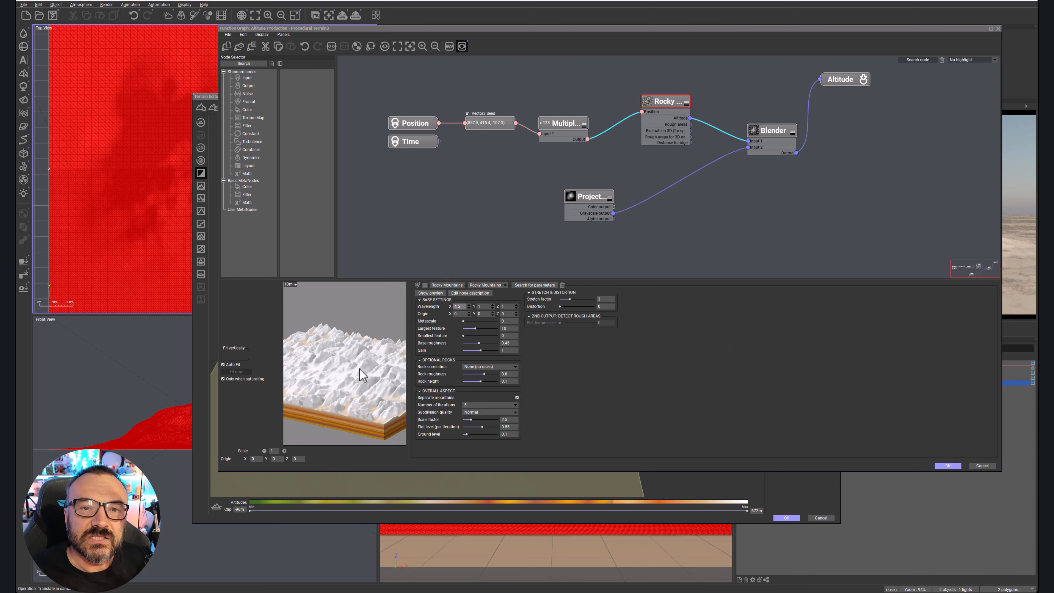
pyautogui.click(504, 306)
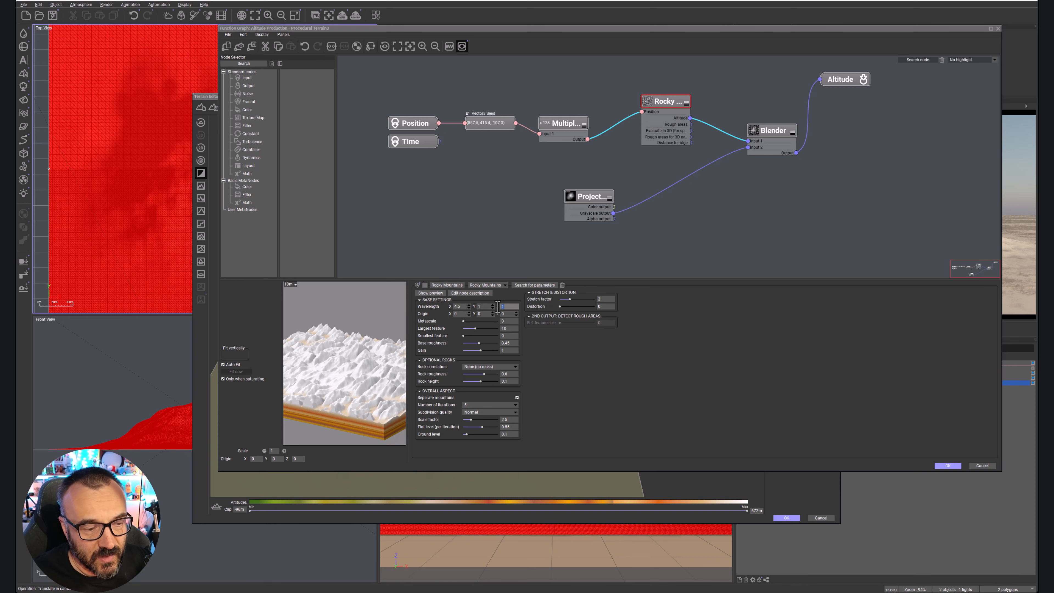
pyautogui.write('4.5')
pyautogui.press('Return')
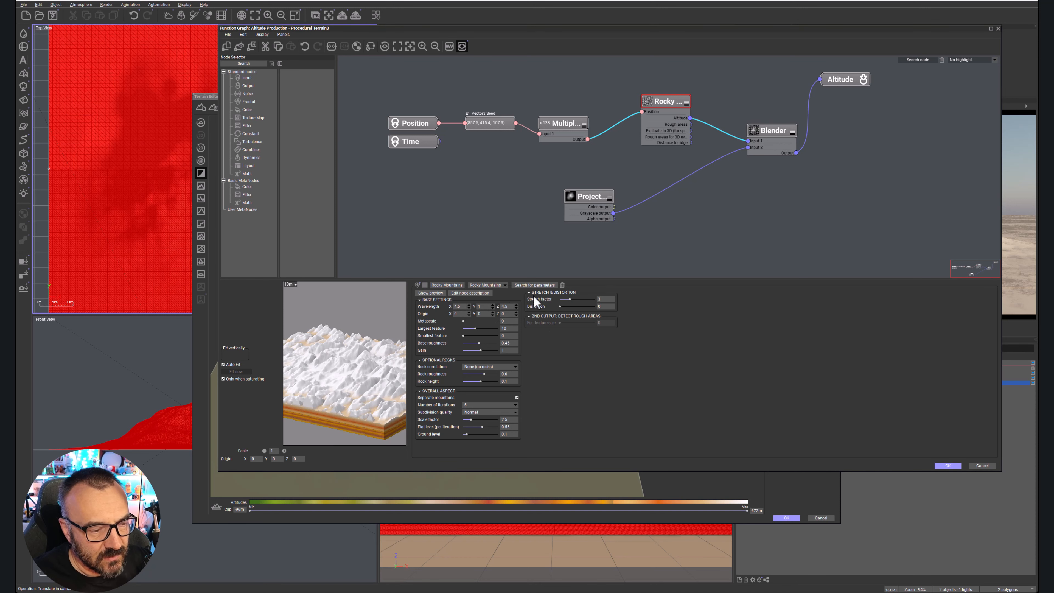
# Try an X wavelength of 10 on the Rocky Mountains fractal and set it back to 4.5.
pyautogui.click(459, 306)
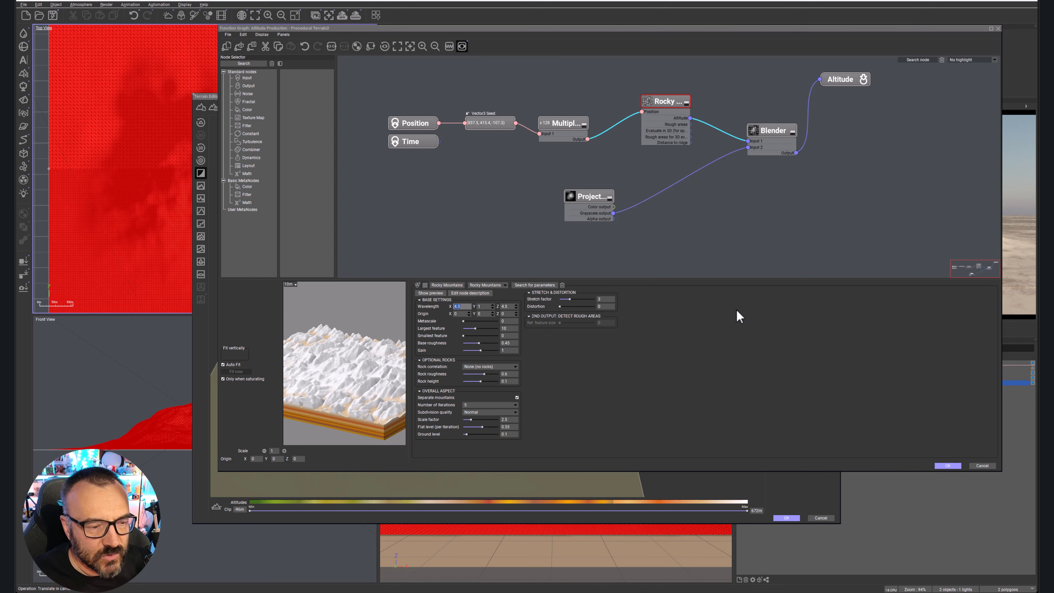
pyautogui.write('10')
pyautogui.press('Return')
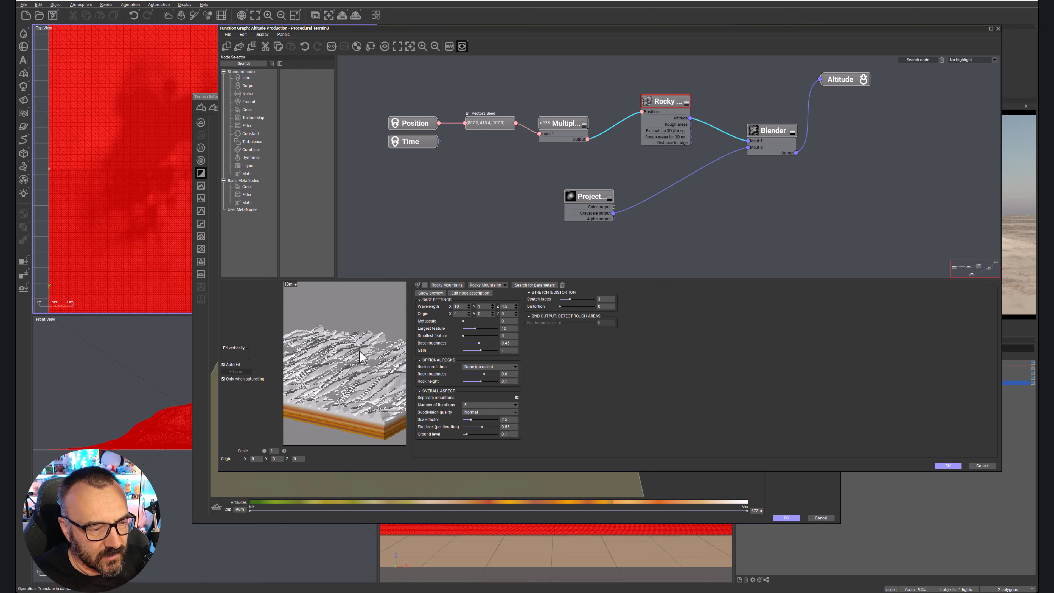
pyautogui.click(461, 307)
pyautogui.write('4')
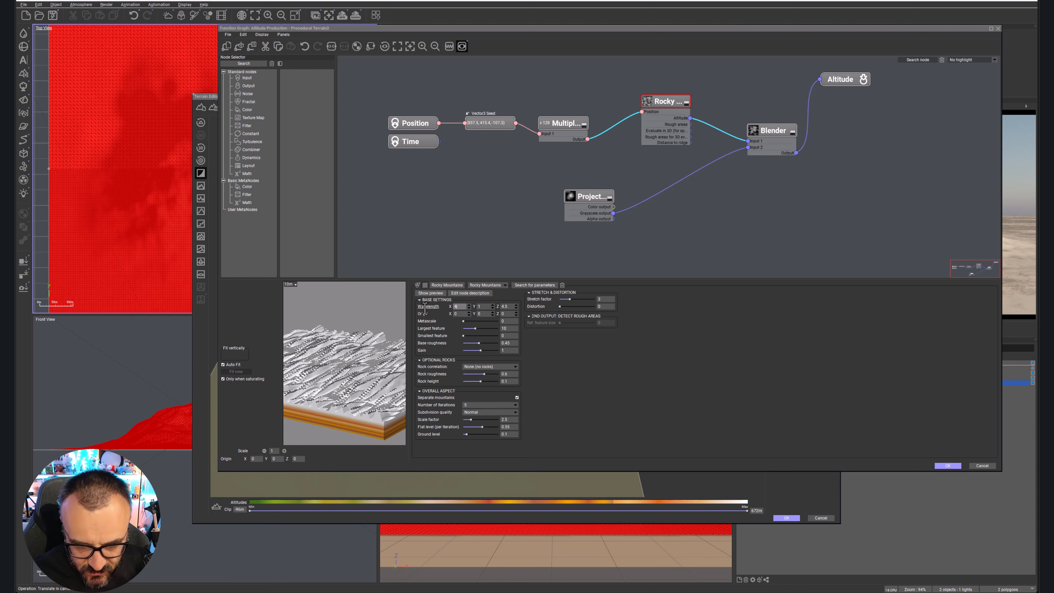
pyautogui.write('.5')
pyautogui.press('Return')
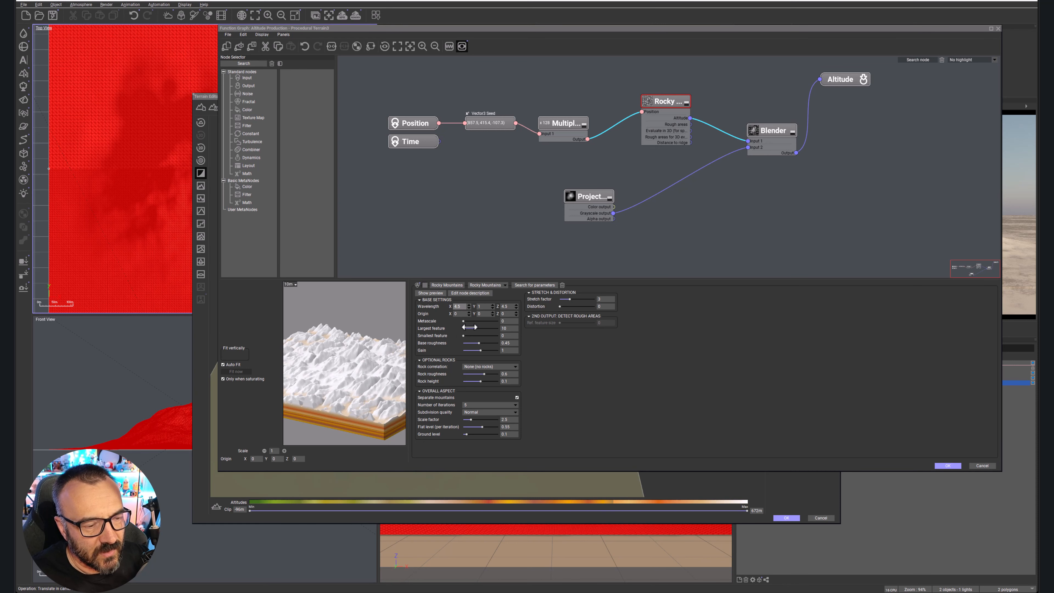
# Set the fractal's smallest feature to about 0.0418 and its base roughness to 0.402, and accept the function graph.
pyautogui.click(481, 330)
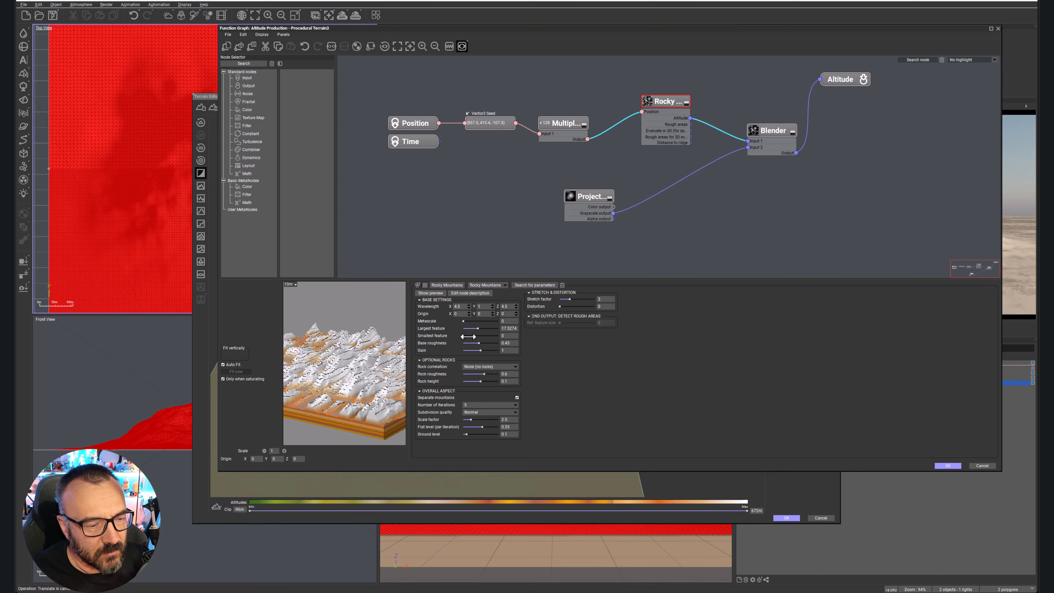
pyautogui.moveTo(465, 335)
pyautogui.mouseDown()
pyautogui.moveTo(475, 328)
pyautogui.moveTo(479, 343)
pyautogui.mouseUp()
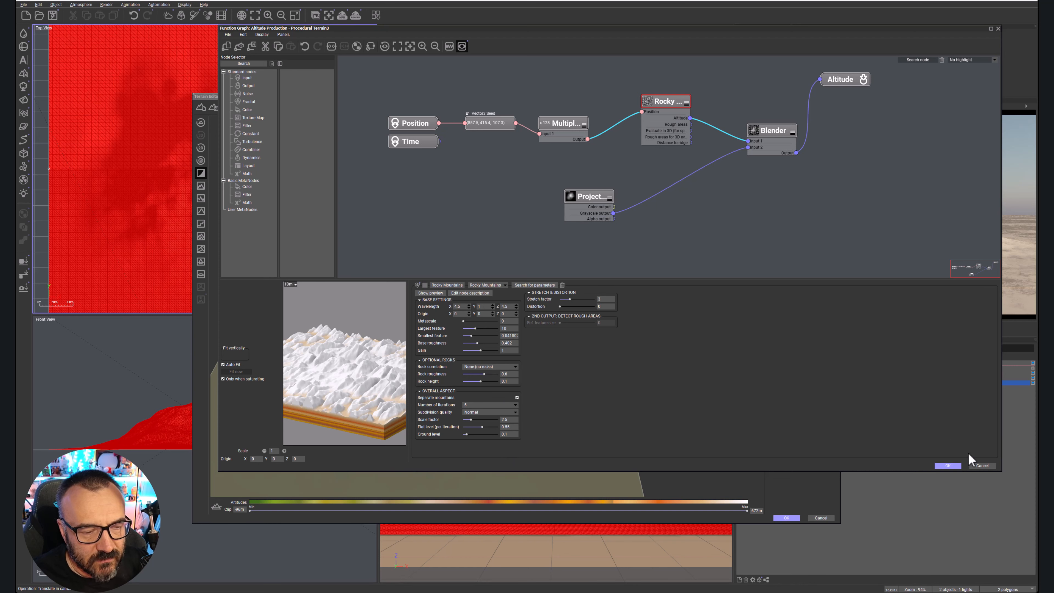
pyautogui.click(949, 466)
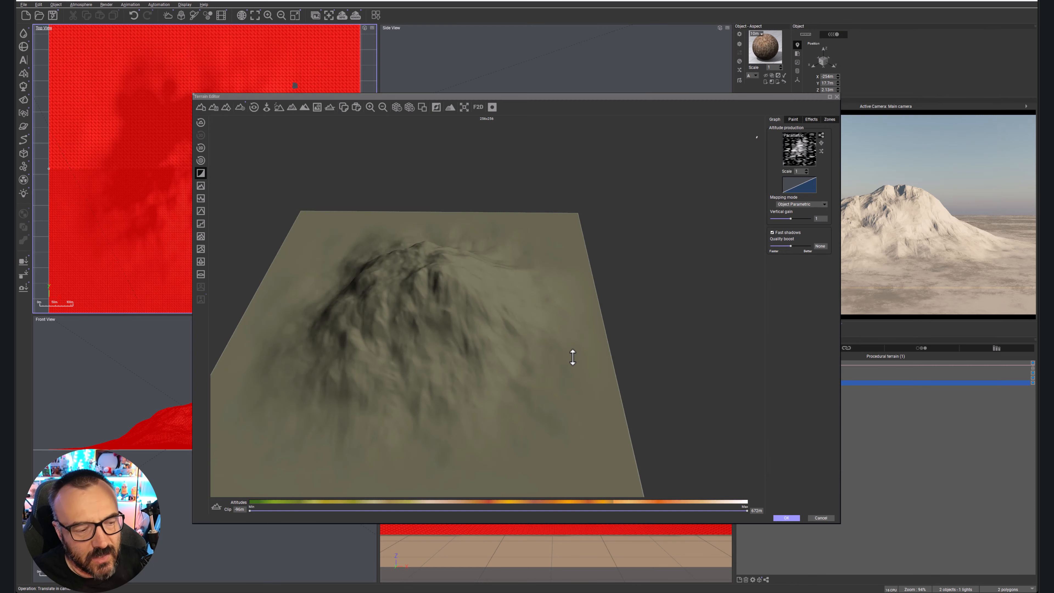
pyautogui.moveTo(411, 364); pyautogui.dragTo(709, 355, button='right')
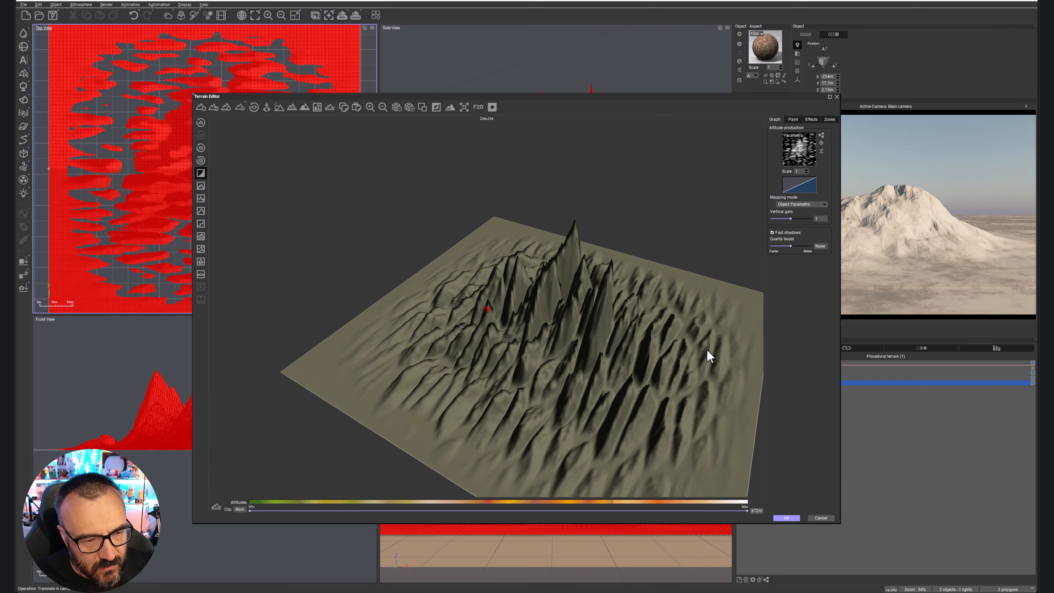
pyautogui.moveTo(609, 364); pyautogui.dragTo(474, 386, button='right')
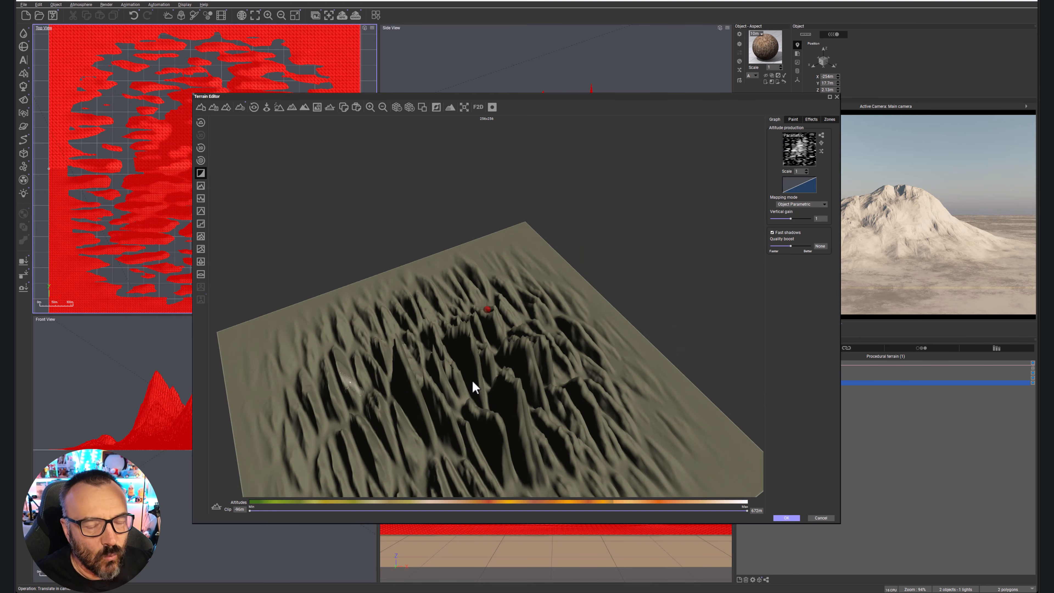
# Reopen the altitude graph and raise the Blender node's ratio with the combination mode on Add, and accept the graph.
pyautogui.click(820, 143)
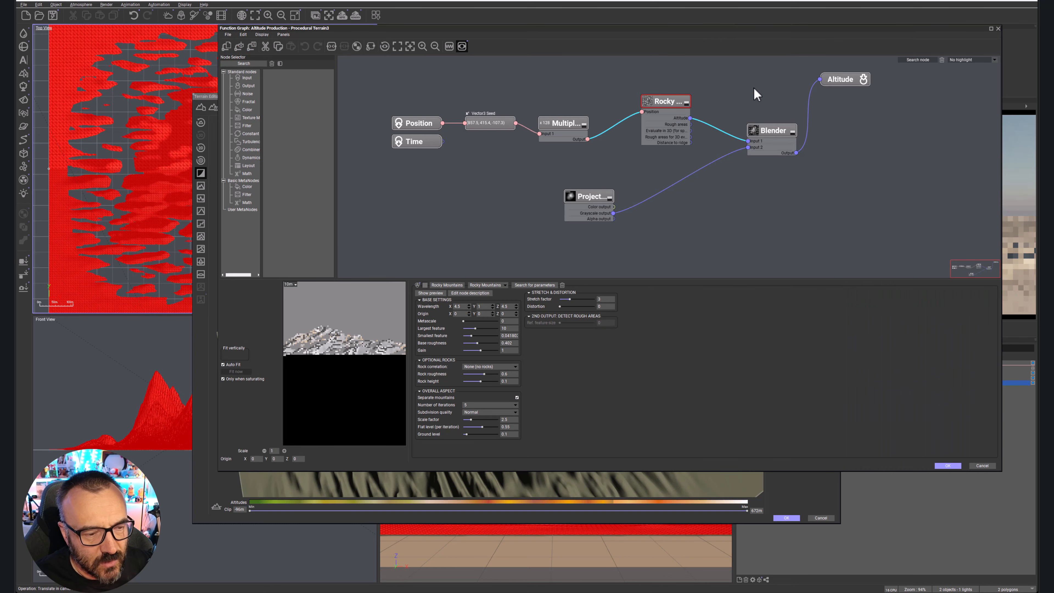
pyautogui.click(772, 131)
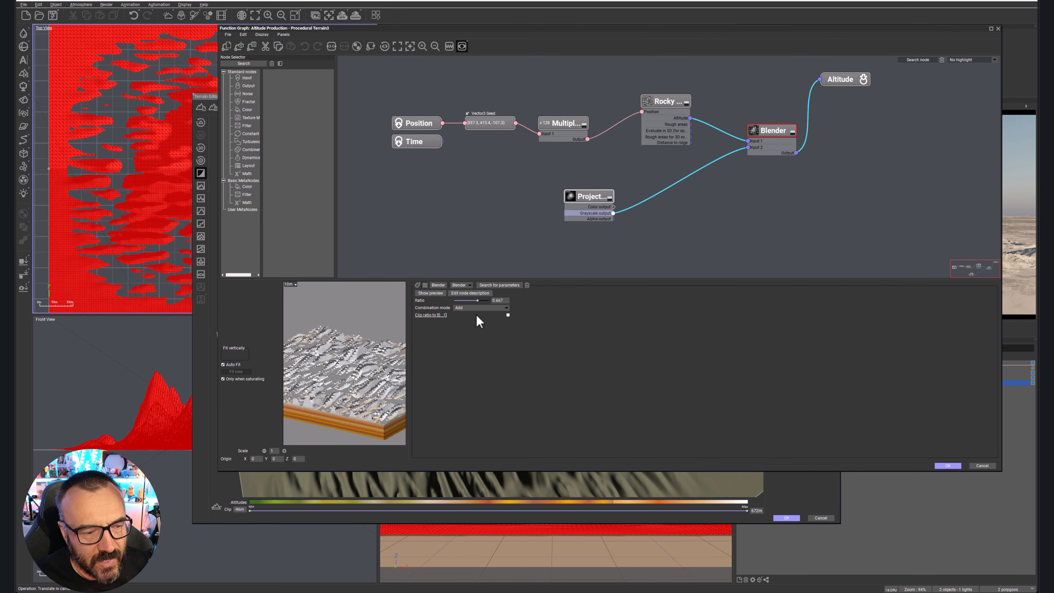
pyautogui.click(497, 306)
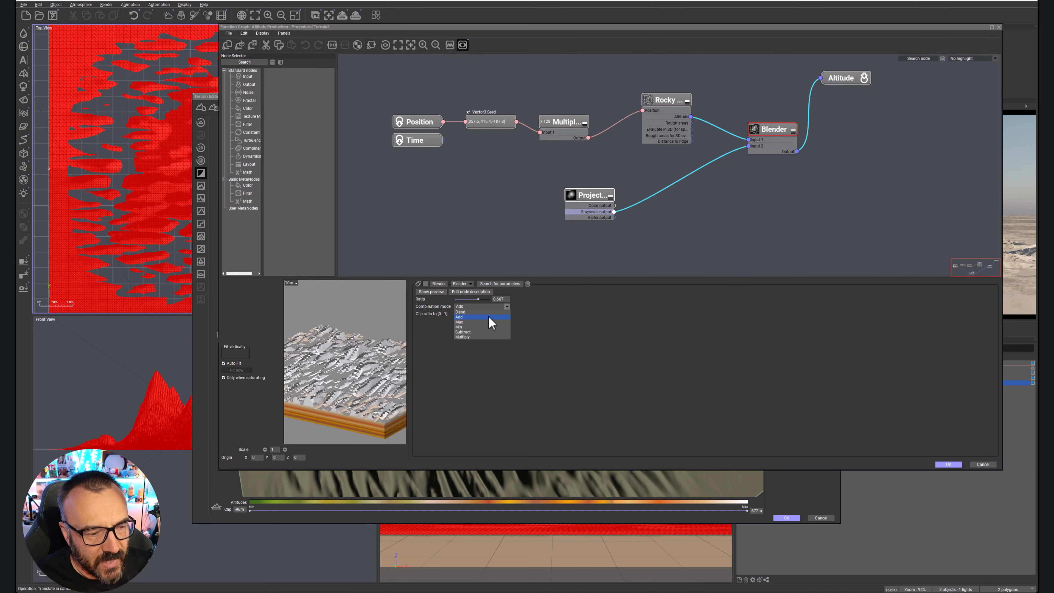
pyautogui.click(486, 317)
pyautogui.moveTo(478, 298); pyautogui.dragTo(486, 300)
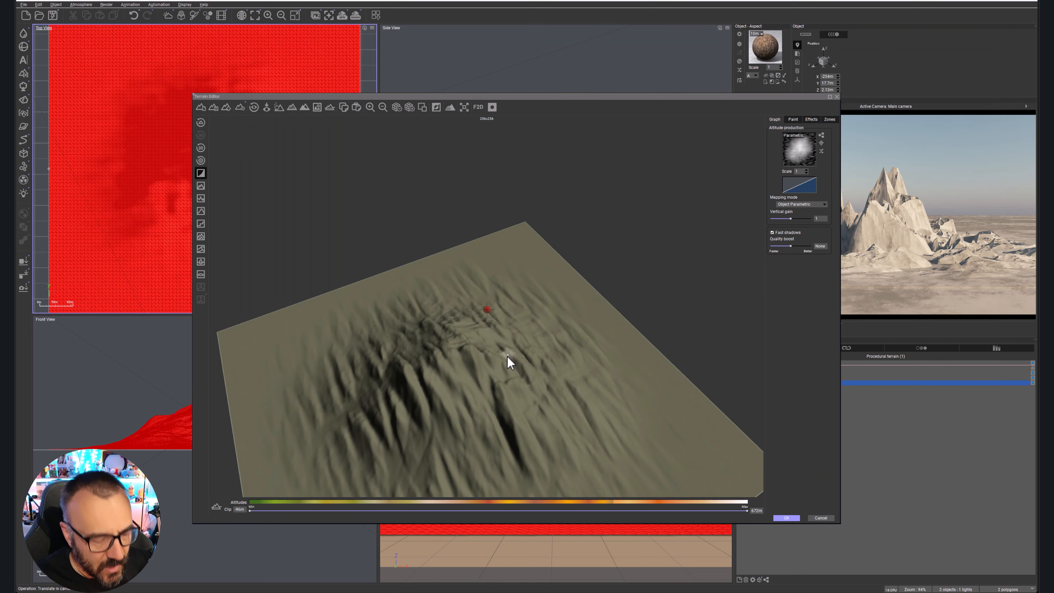
# Check the reshaped mountain from several angles in the terrain editor and accept the terrain.
pyautogui.moveTo(506, 356); pyautogui.dragTo(696, 346, button='right')
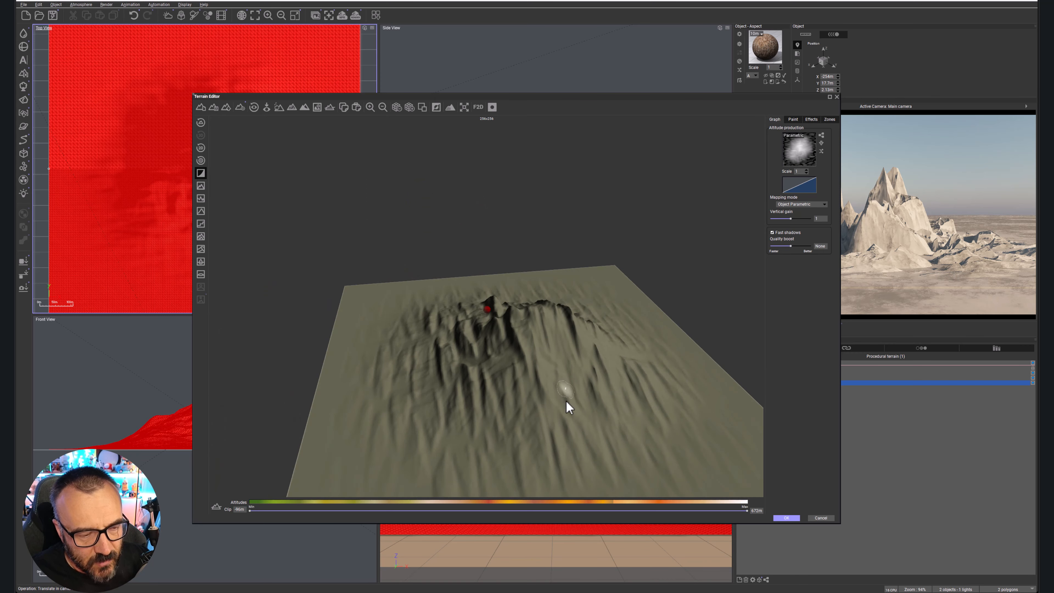
pyautogui.moveTo(537, 367); pyautogui.dragTo(508, 405, button='right')
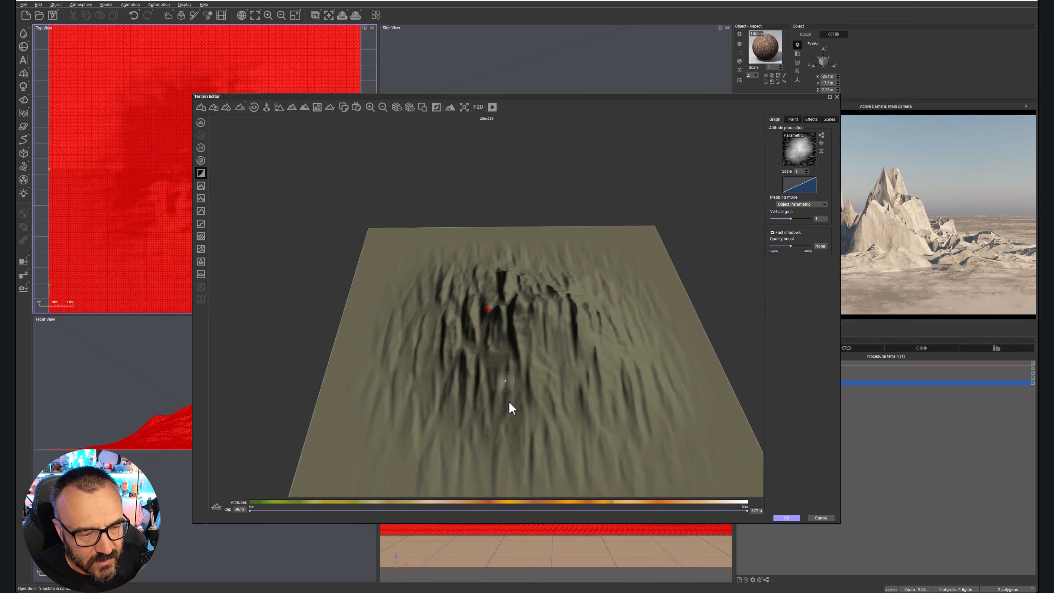
pyautogui.moveTo(583, 467); pyautogui.dragTo(692, 348, button='right')
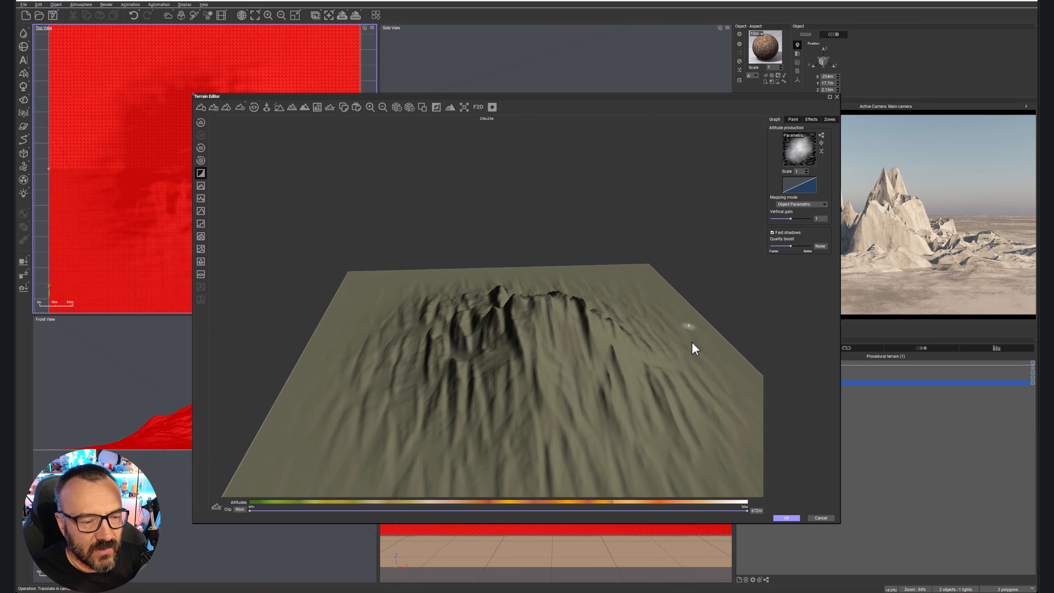
pyautogui.click(787, 517)
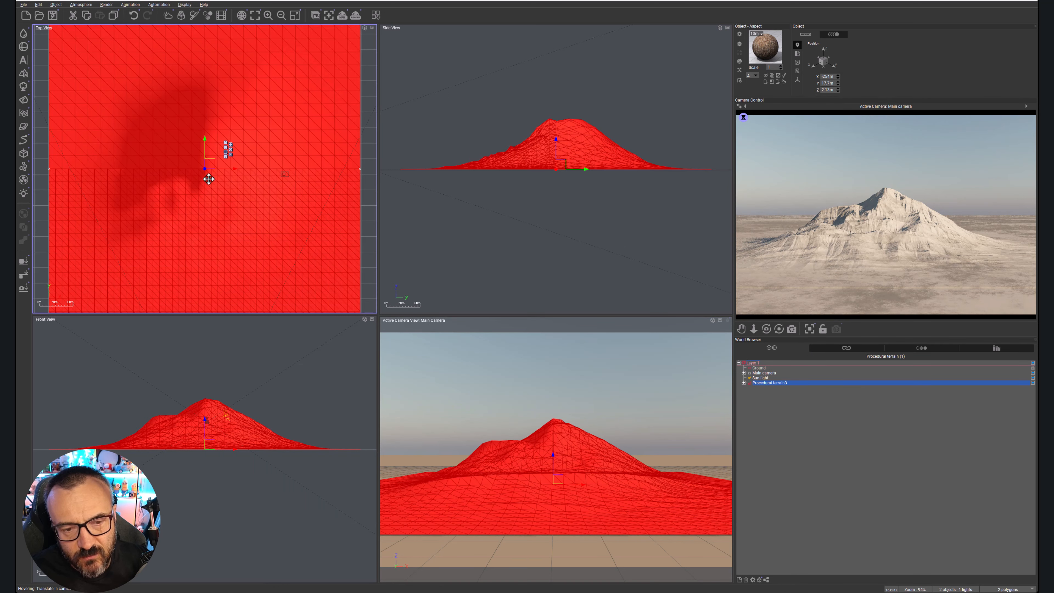
# Rotate the terrain about 45 degrees in the top view and move it to about X -215 m, Y 141 m.
pyautogui.press('alt')
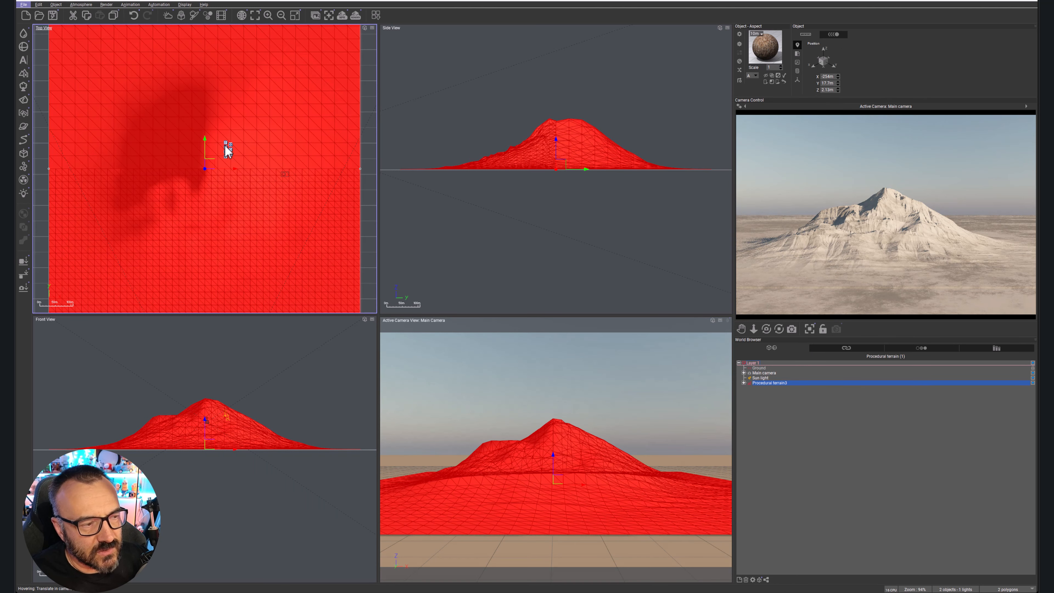
pyautogui.scroll(-5, 350, 200)
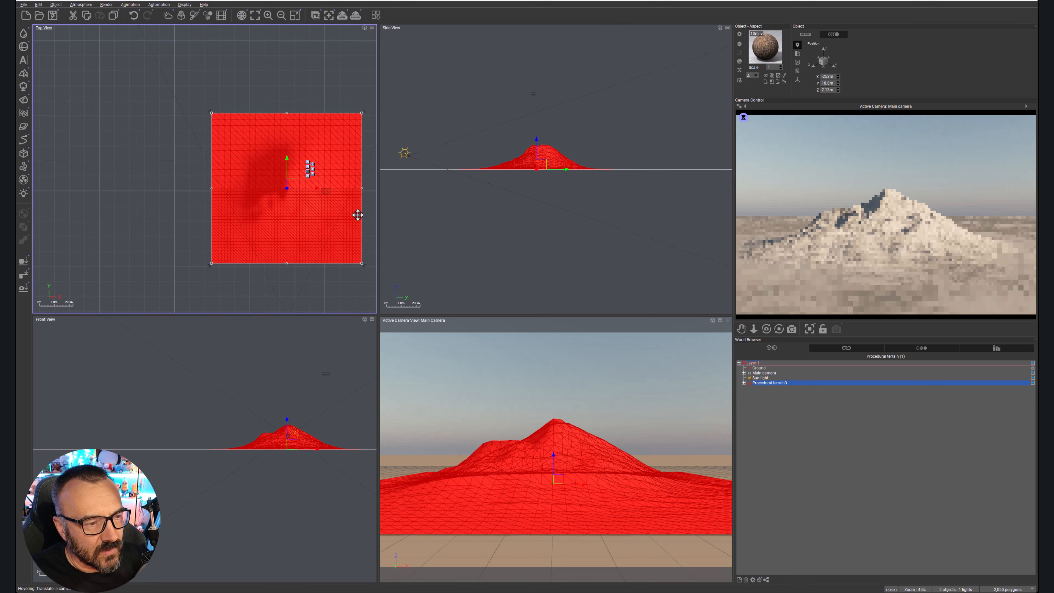
pyautogui.moveTo(364, 266); pyautogui.dragTo(290, 307)
pyautogui.moveTo(313, 214)
pyautogui.mouseDown()
pyautogui.moveTo(301, 184)
pyautogui.moveTo(321, 197)
pyautogui.mouseUp()
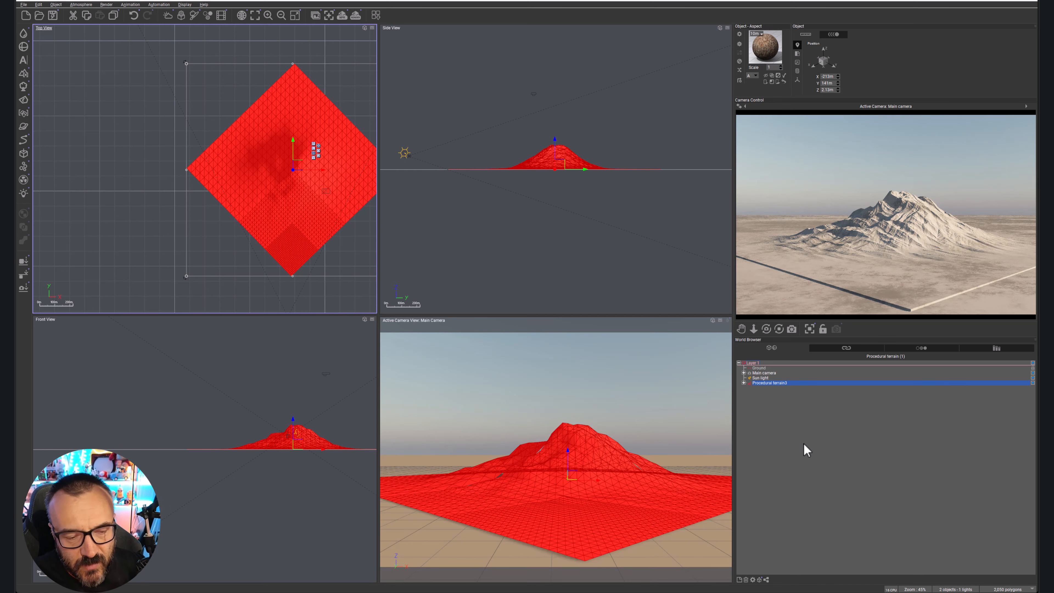
# Move the main camera closer to the mountain in the side view, to about Y -332 m, and adjust its viewing angle.
pyautogui.click(765, 372)
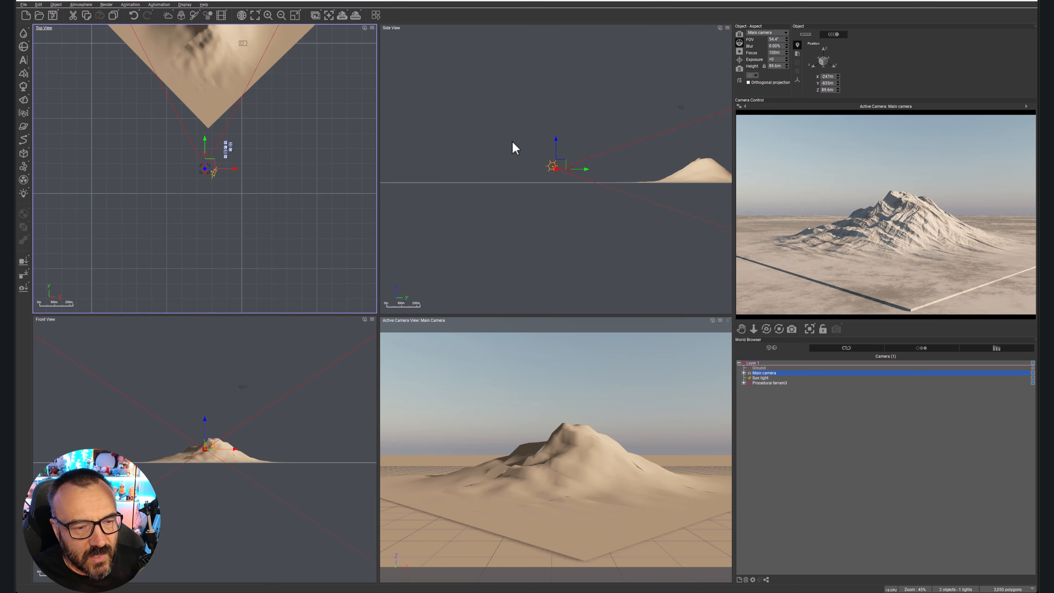
pyautogui.click(668, 117)
pyautogui.moveTo(556, 168); pyautogui.dragTo(631, 168)
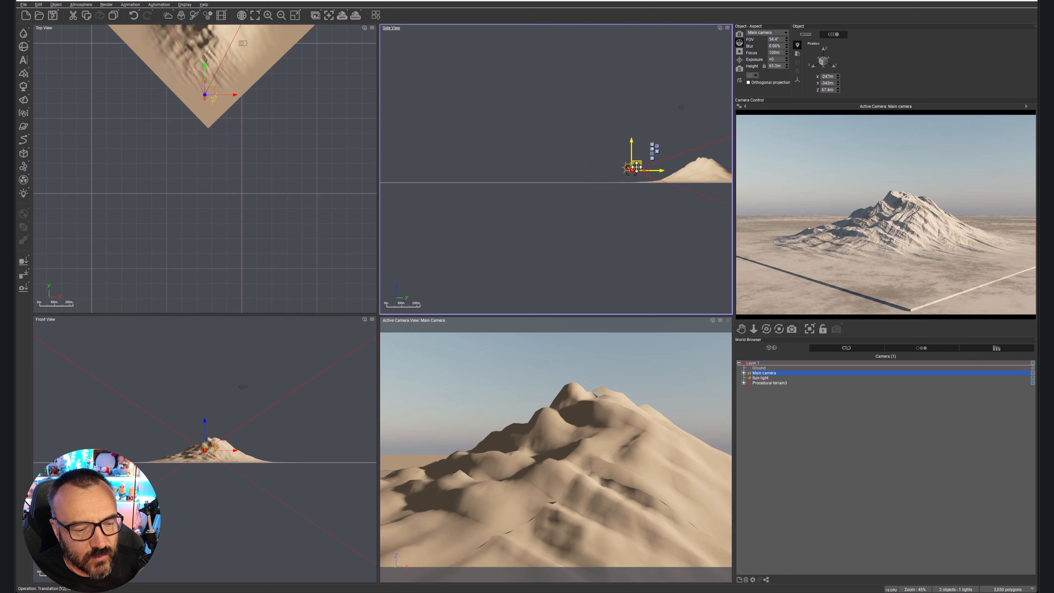
pyautogui.moveTo(767, 331); pyautogui.dragTo(771, 343)
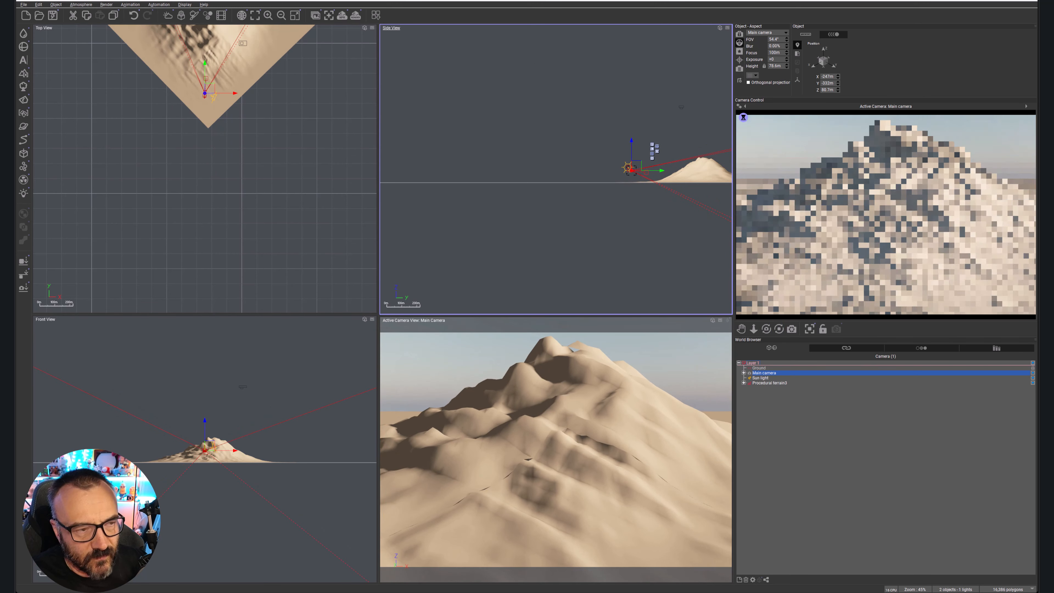
# Set the render picture size to 1920x1280 in the render options and accept them.
pyautogui.click(356, 16)
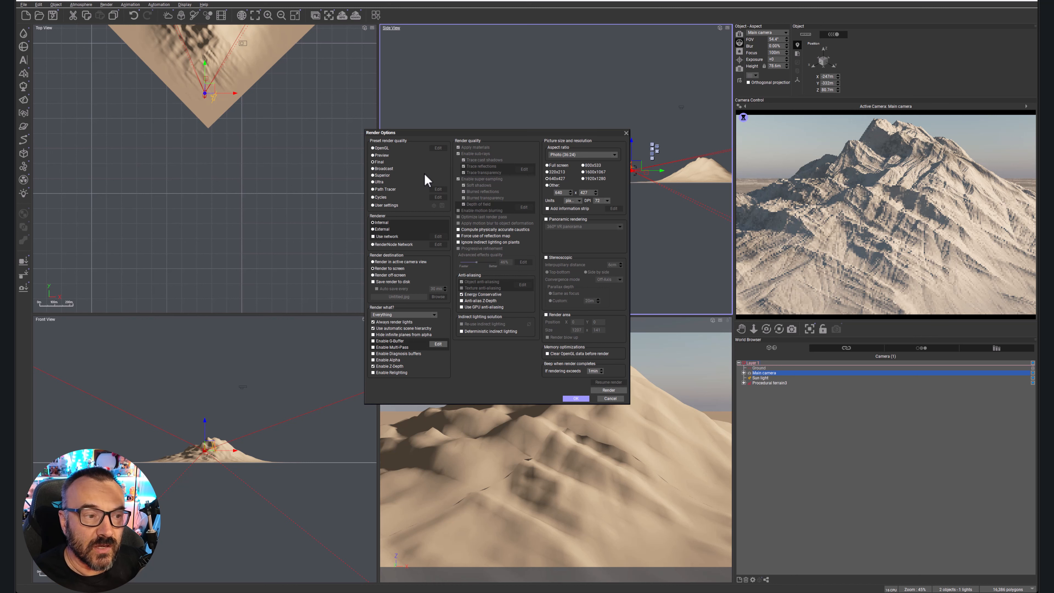
pyautogui.click(588, 178)
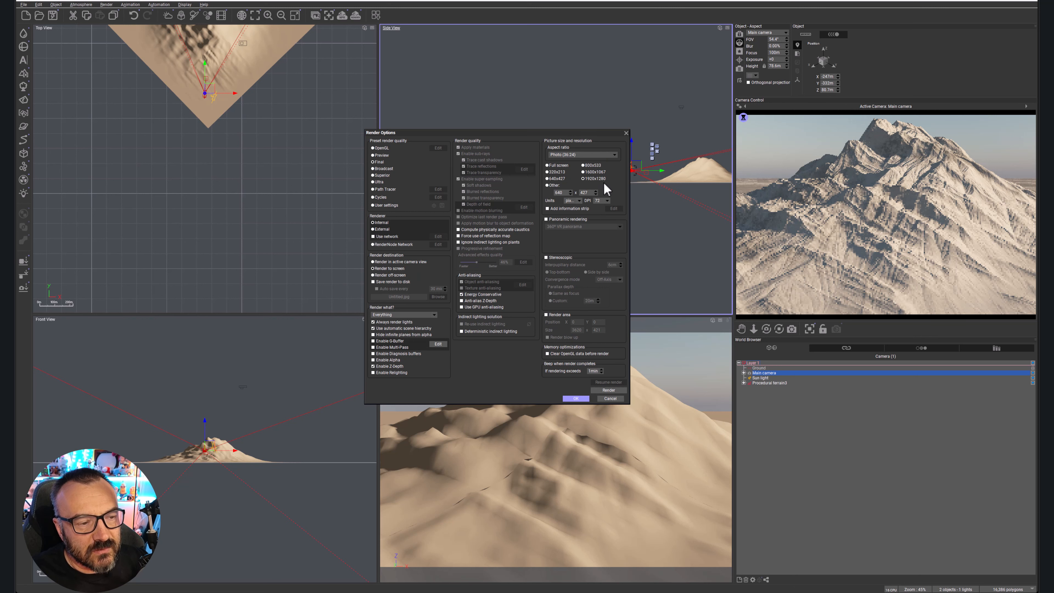
pyautogui.click(576, 398)
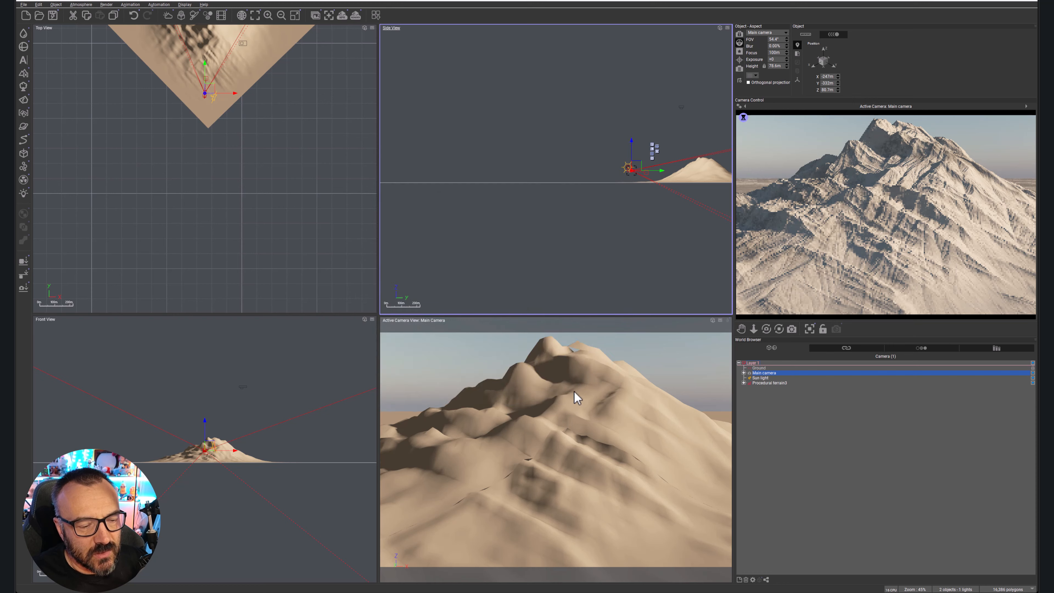
# Render the mountain from the main camera, accept the post render options, and close the finished render.
pyautogui.click(354, 14)
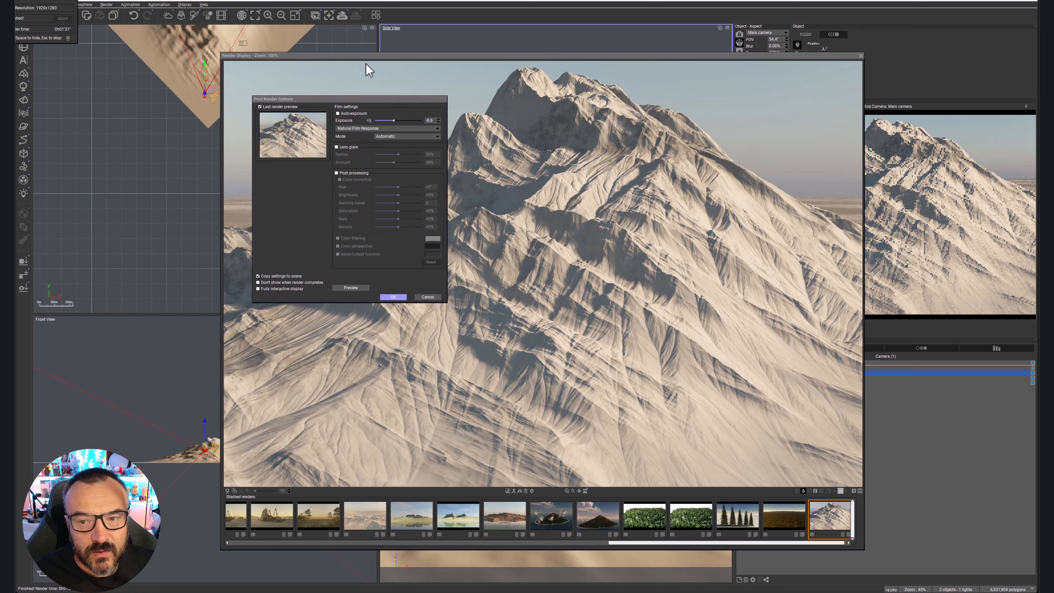
pyautogui.click(398, 297)
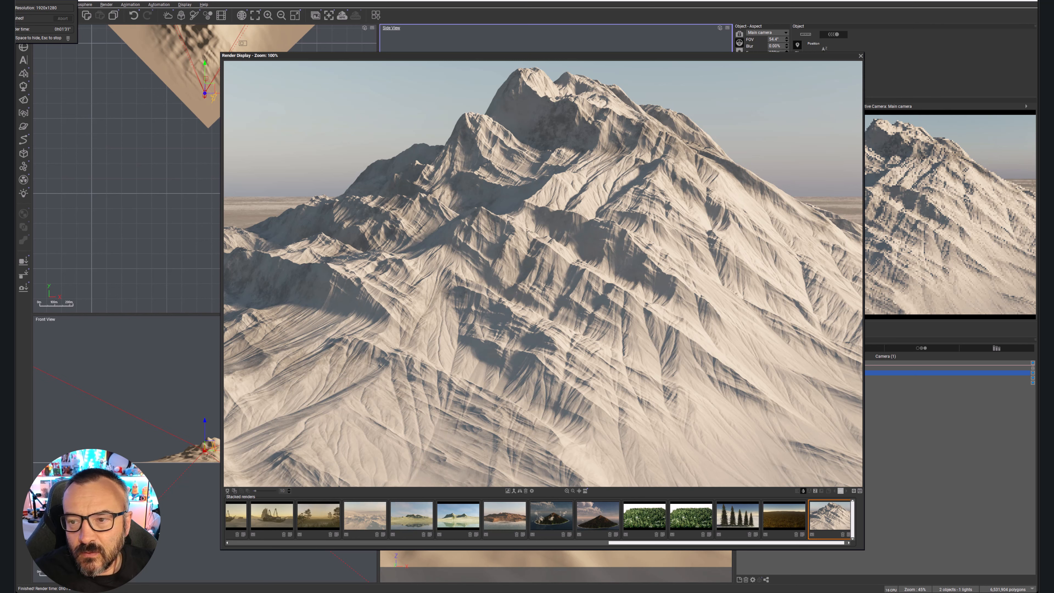
pyautogui.press('space')
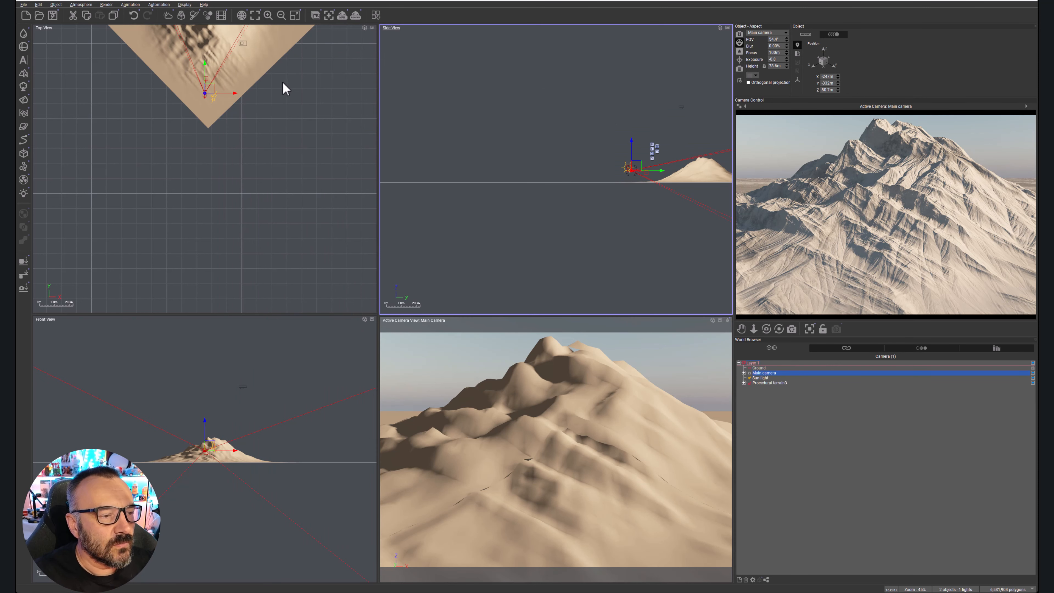
pyautogui.click(315, 150)
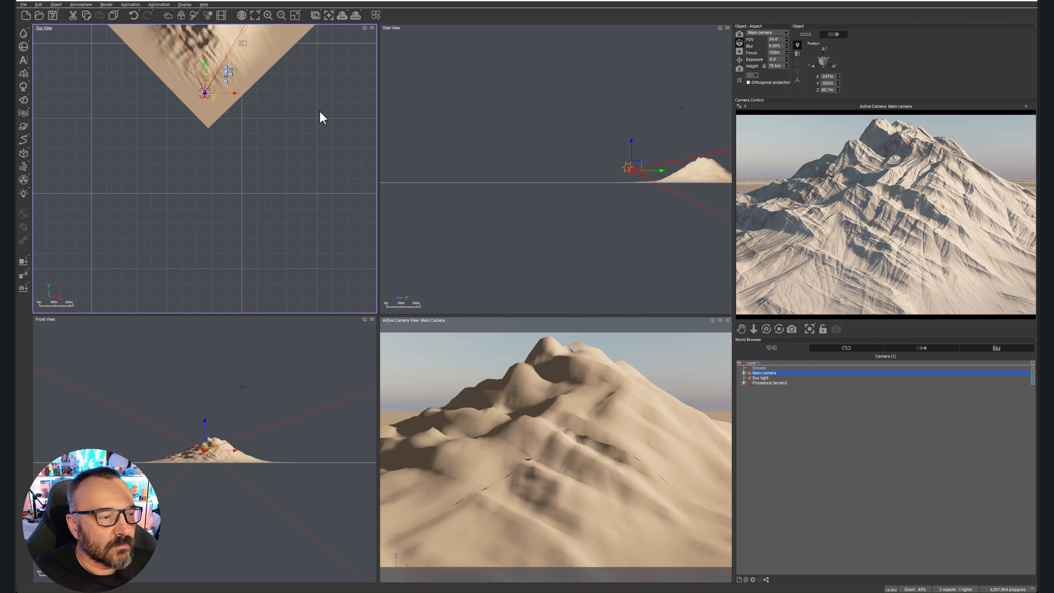
pyautogui.moveTo(316, 141); pyautogui.dragTo(320, 255, button='right')
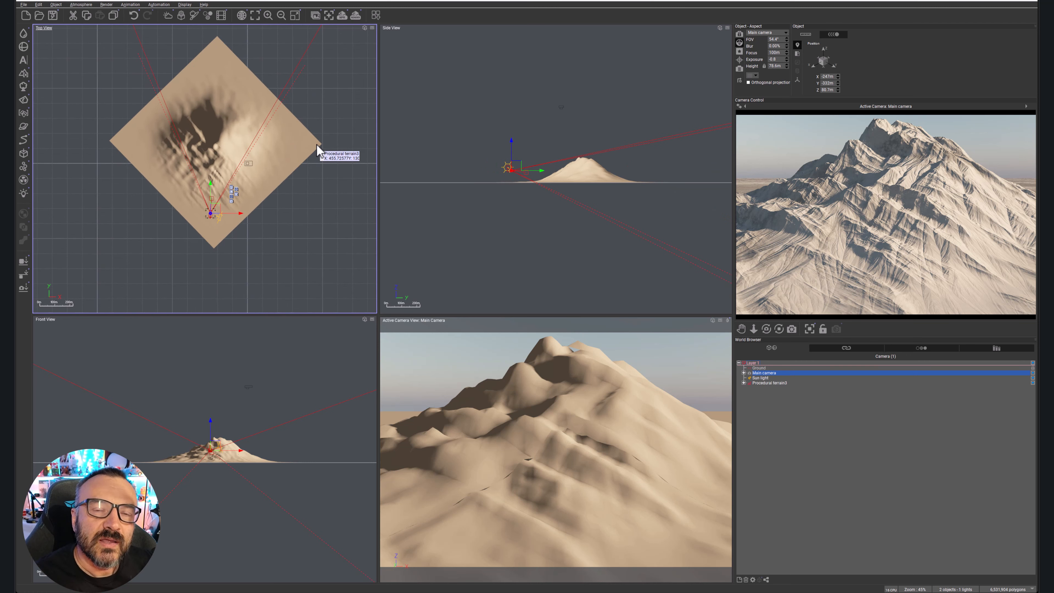